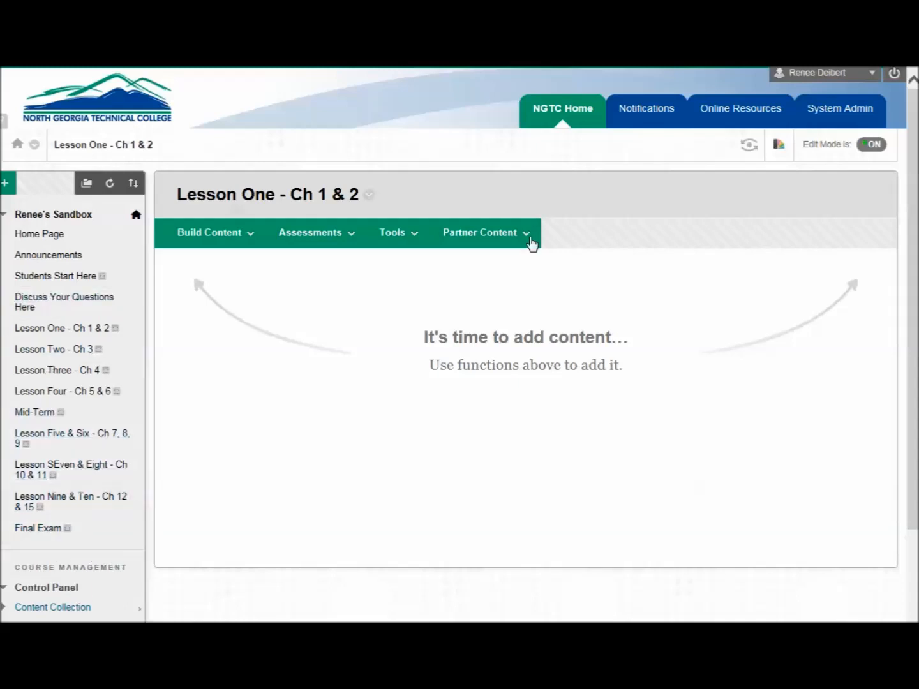
Preview the course as a student, save the preview settings with deletion of the preview user and all data, and exit the preview
left_click(749, 146)
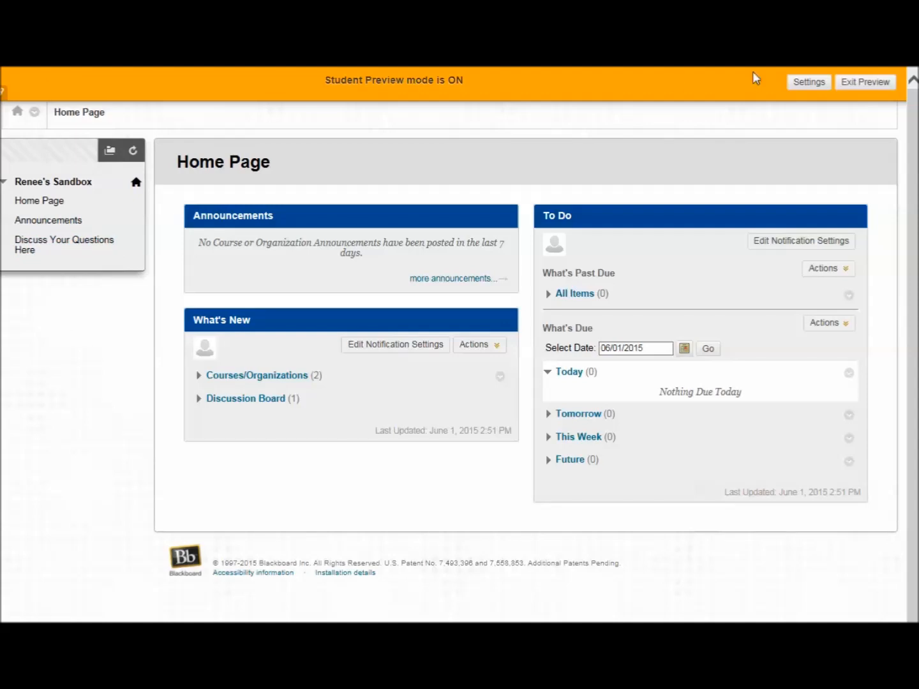
left_click(808, 83)
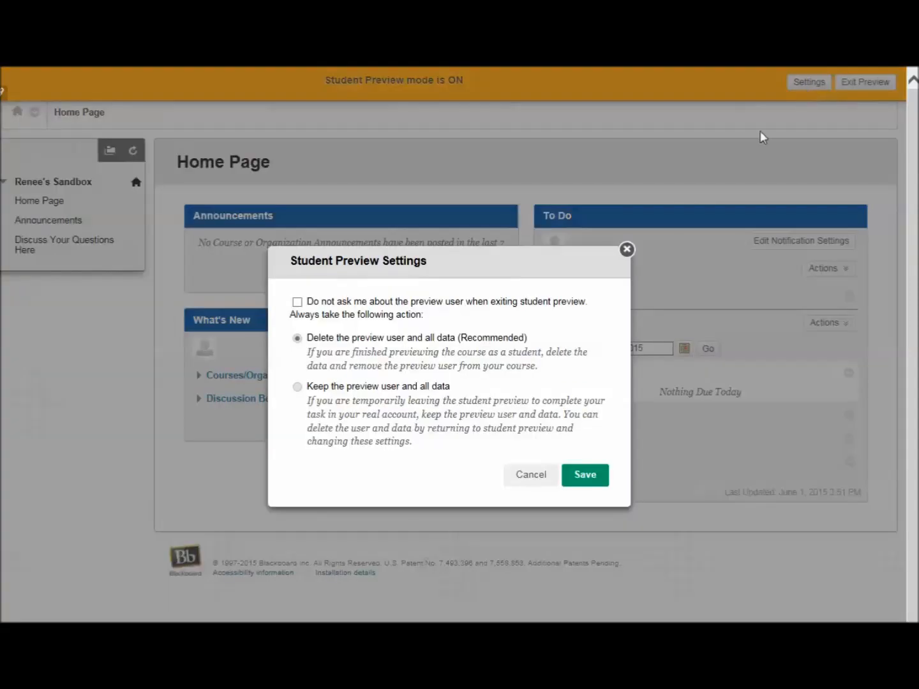
left_click(590, 475)
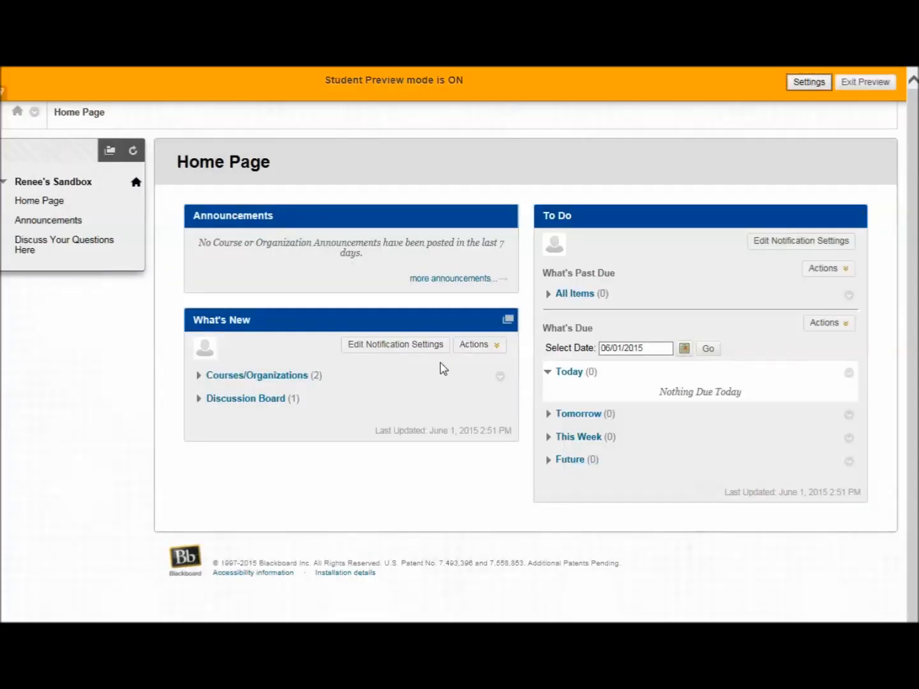
left_click(863, 85)
left_click(543, 517)
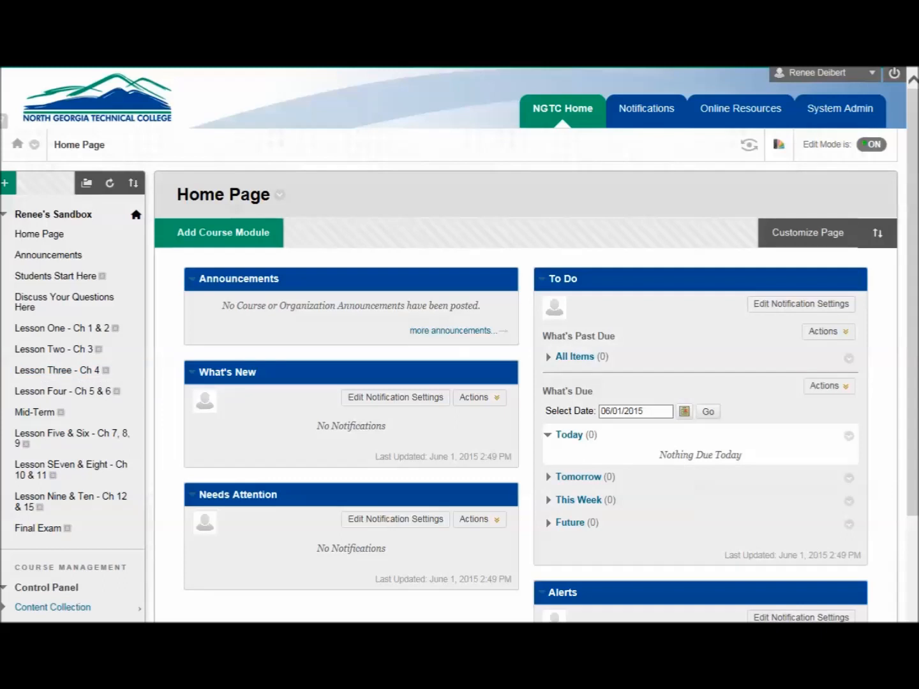
Check the grading areas in the Word syllabus and open the Categories page of Blackboard's Full Grade Center
key("alt+Tab")
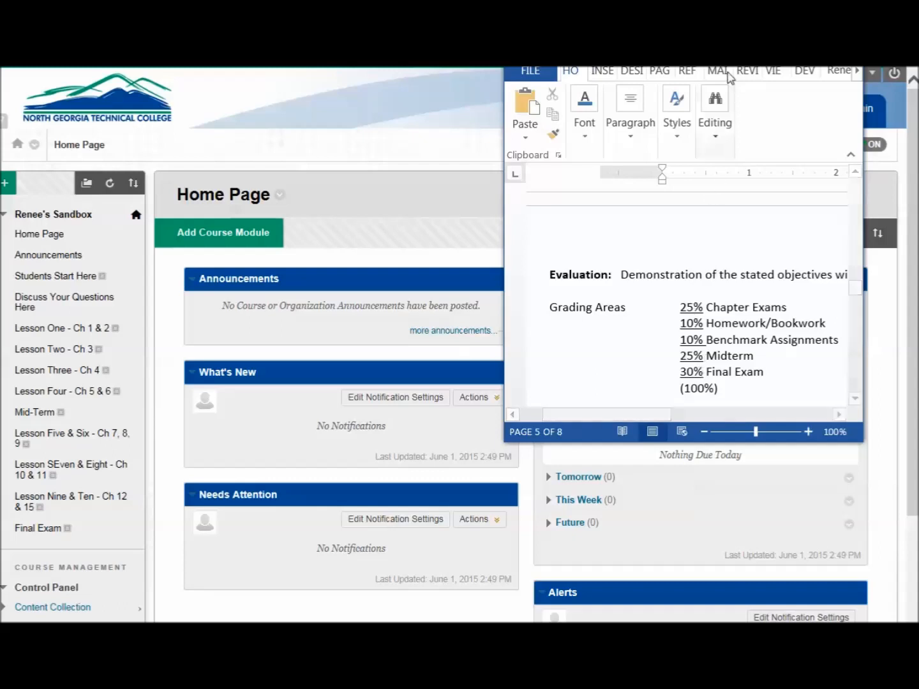
left_click_drag(913, 386, 916, 507)
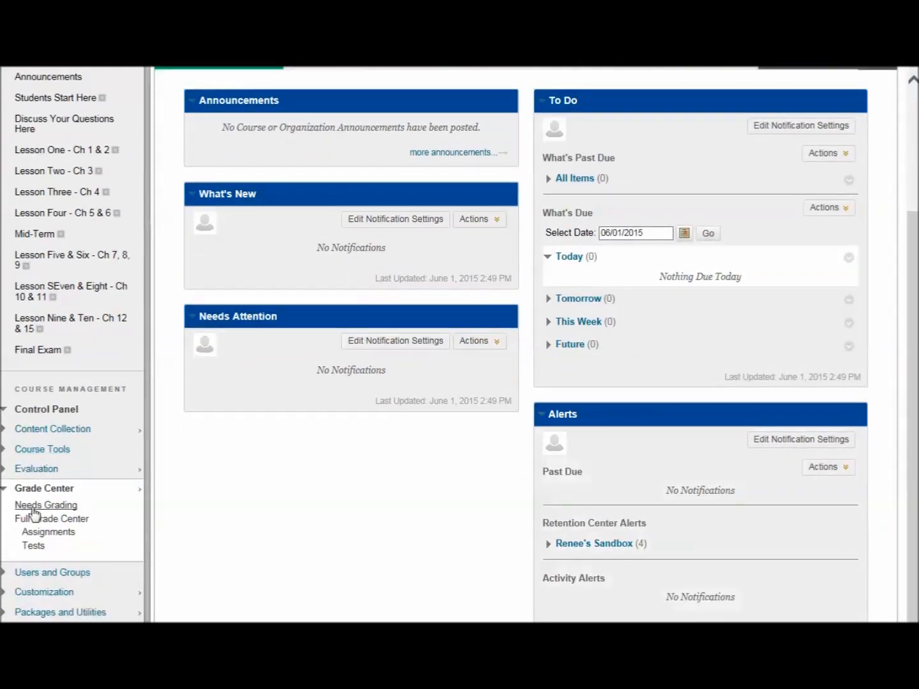
left_click(46, 520)
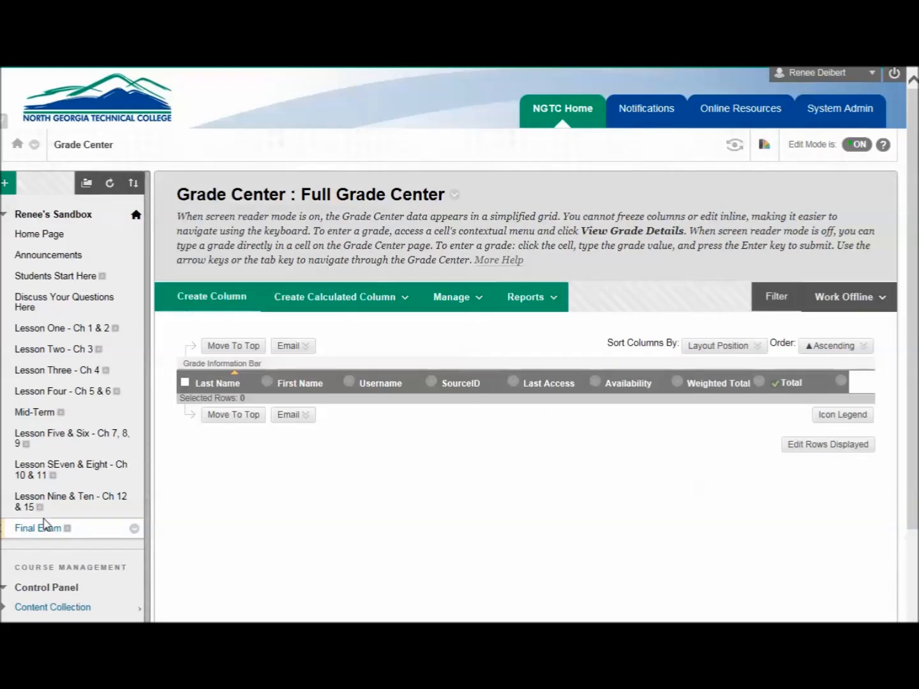
left_click(452, 298)
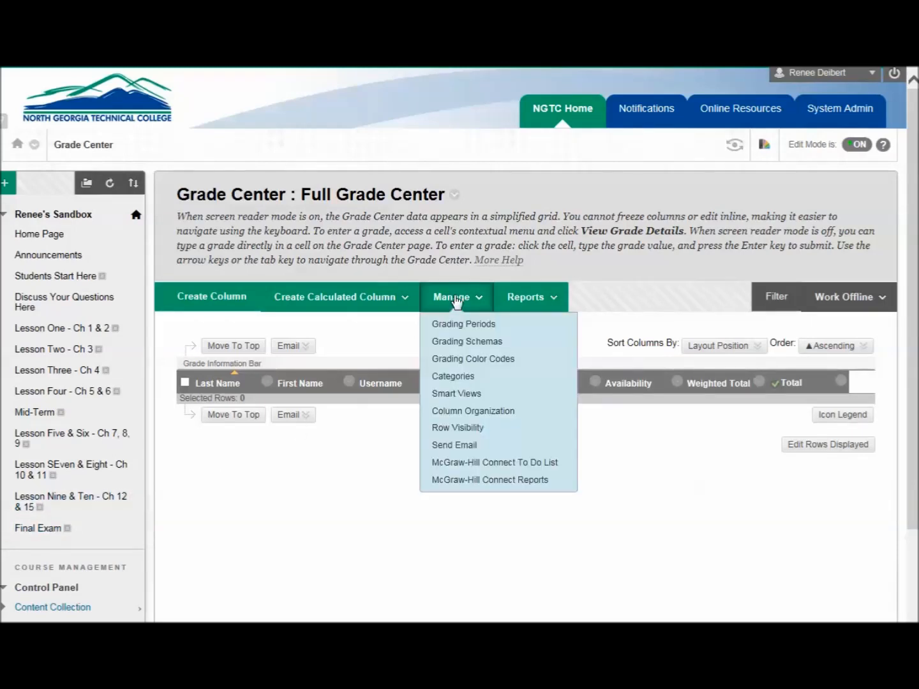
left_click(453, 378)
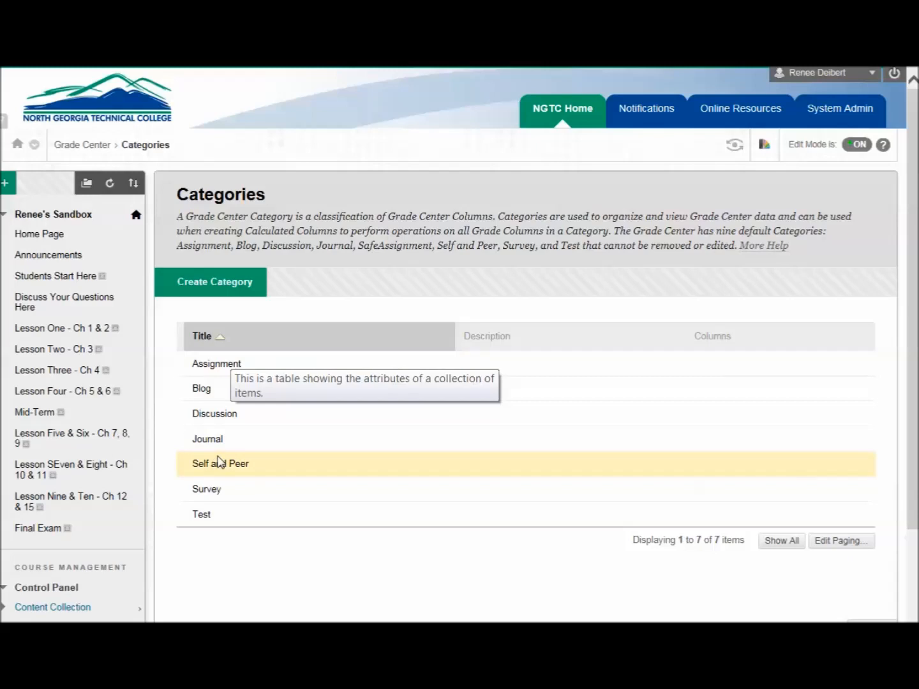
Highlight the "25% Chapter Exams" line in the Word syllabus and create a Blackboard grade category named "Chapter Exams"
key("alt+Tab")
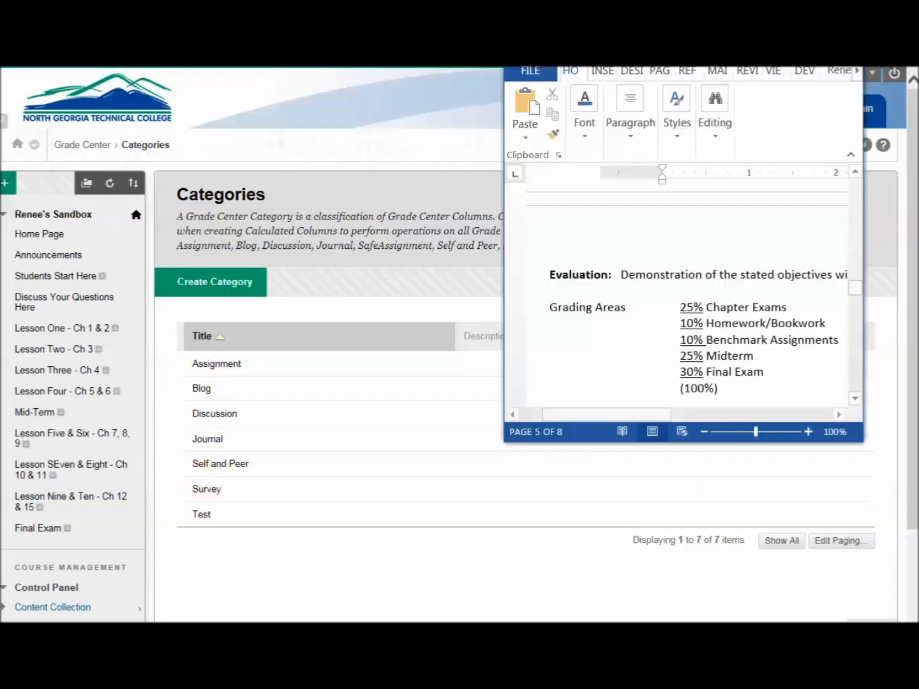
left_click_drag(787, 310, 676, 309)
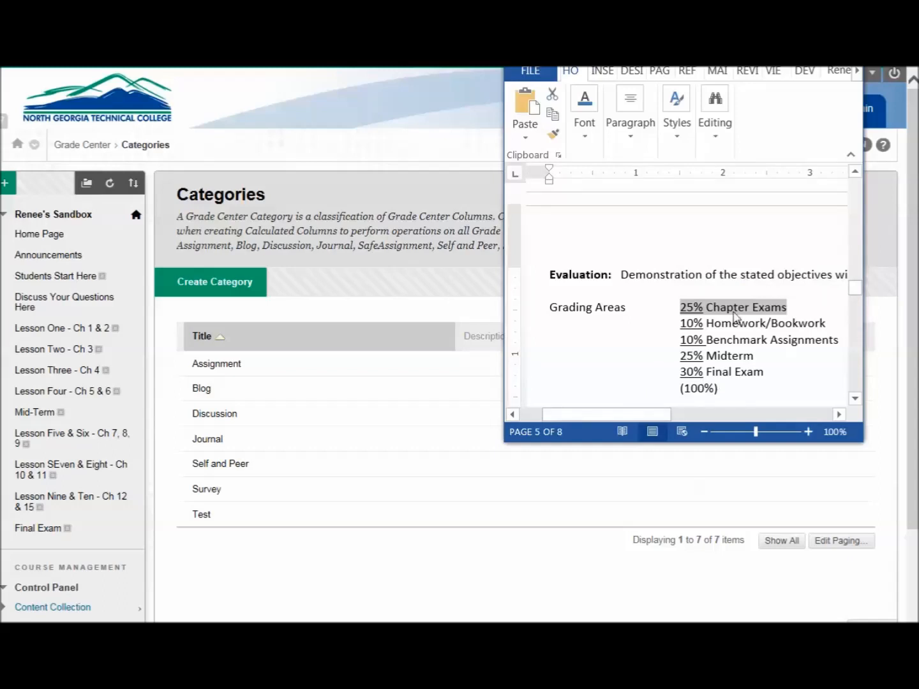
left_click(225, 287)
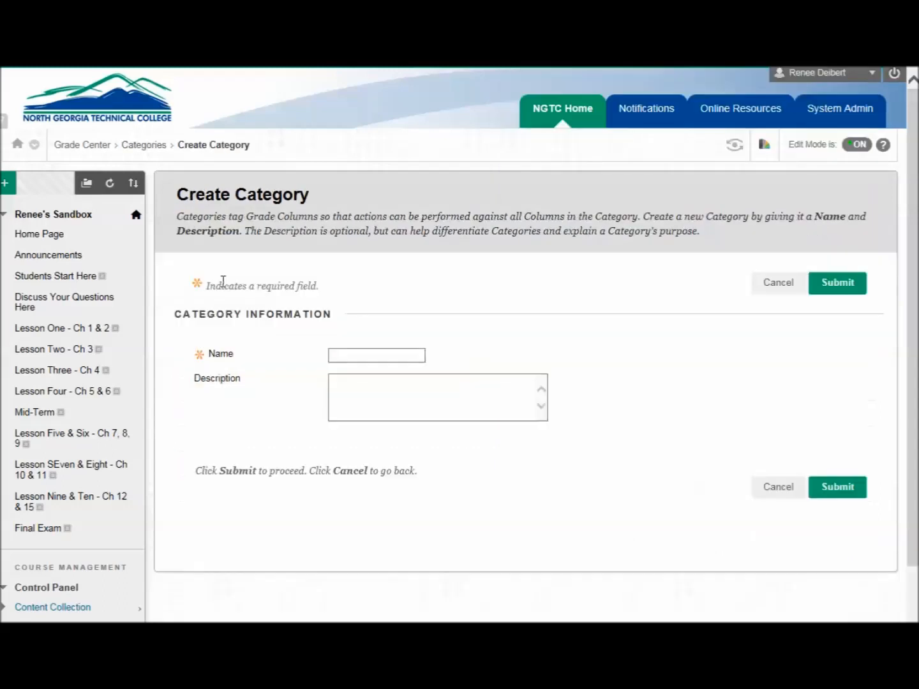
type("Cha")
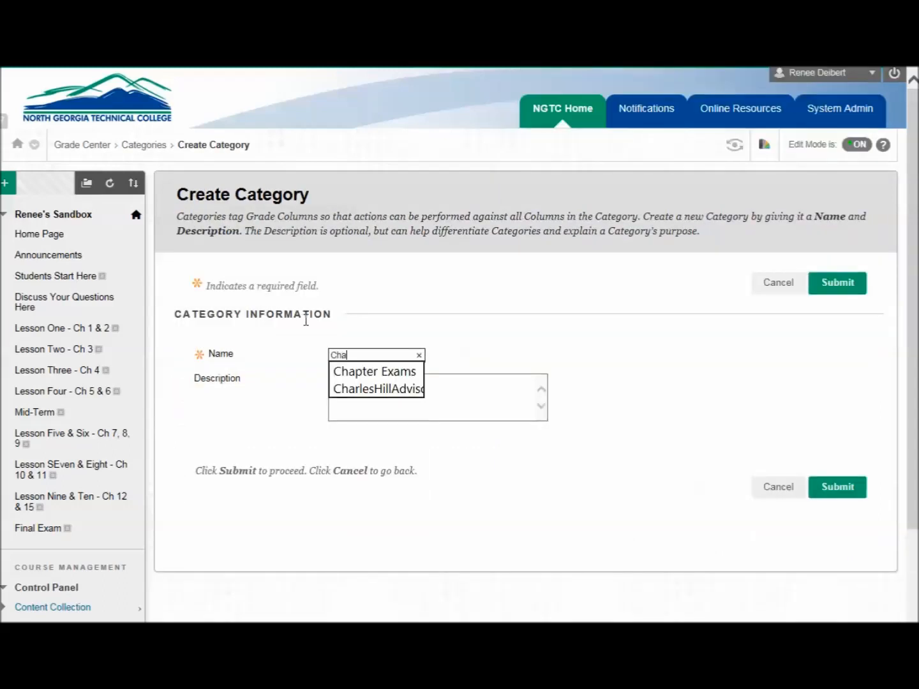
type("pter Exams")
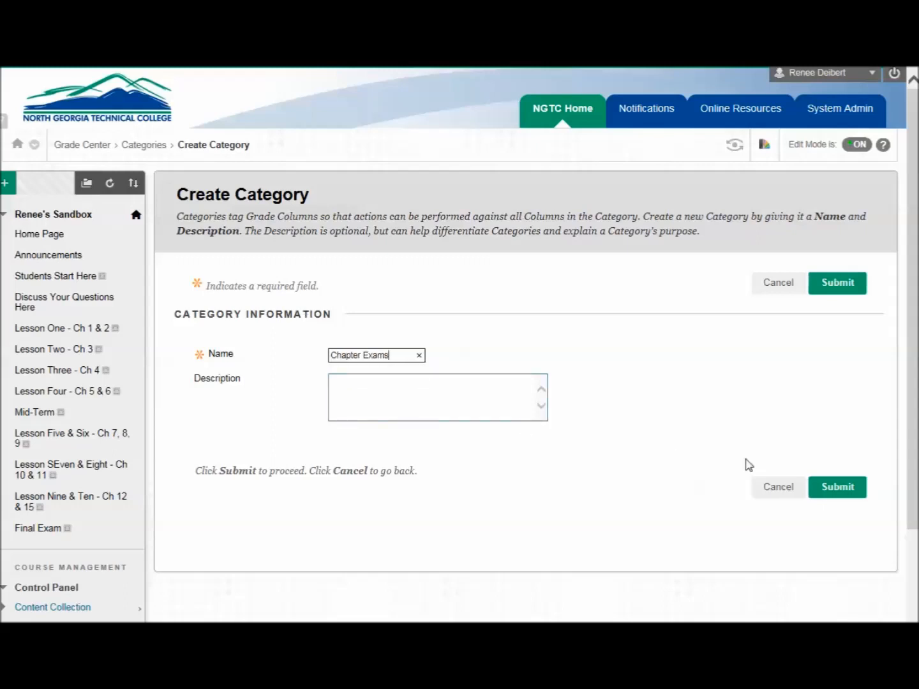
left_click(821, 487)
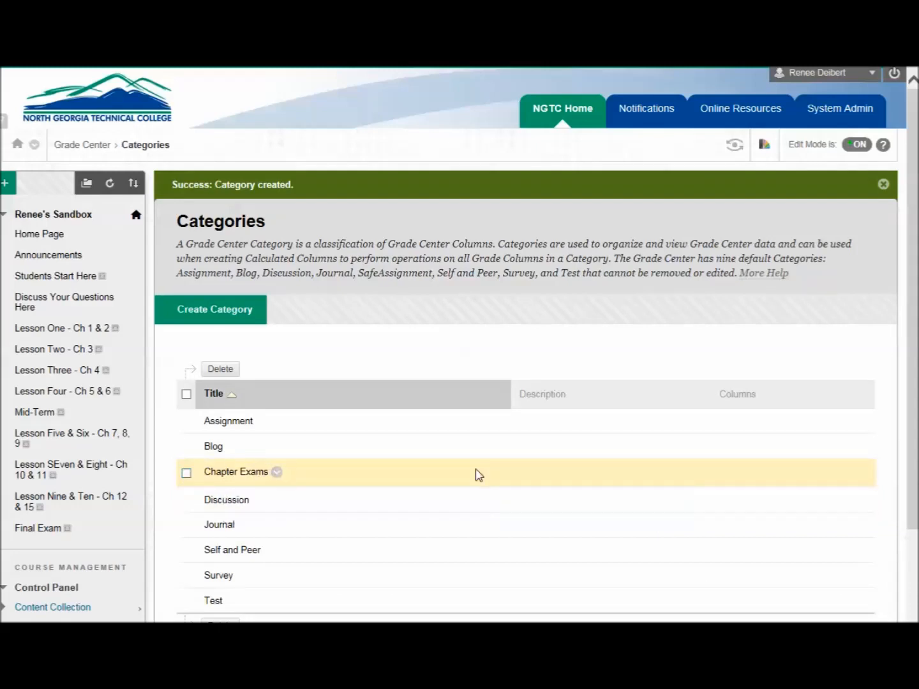
Consult the grading areas in the Word syllabus and create a Blackboard grade category named "Bookwork"
key("alt+Tab")
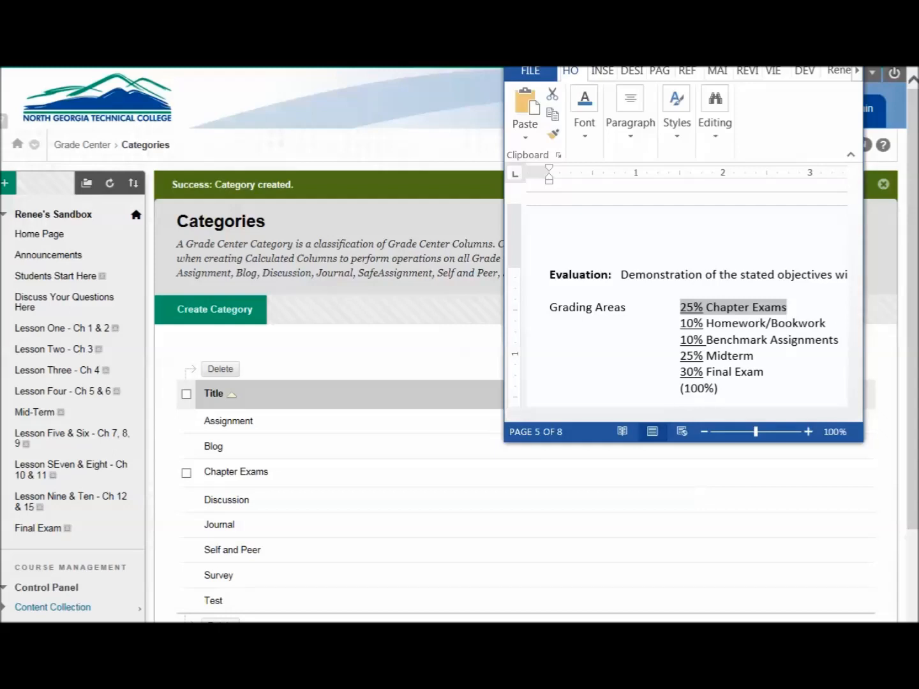
key("alt+Tab")
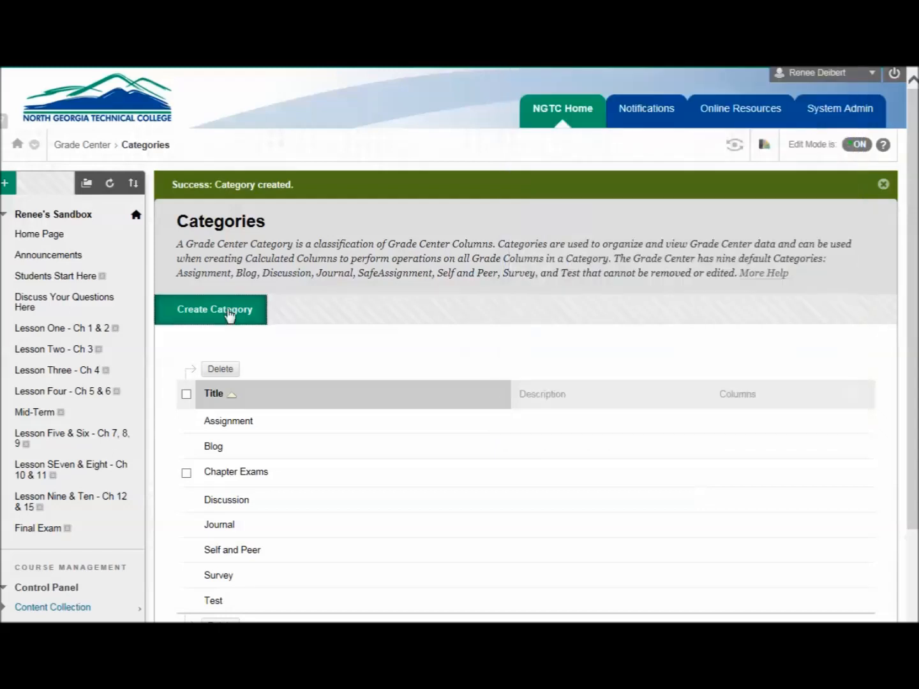
left_click(230, 313)
type("Boo")
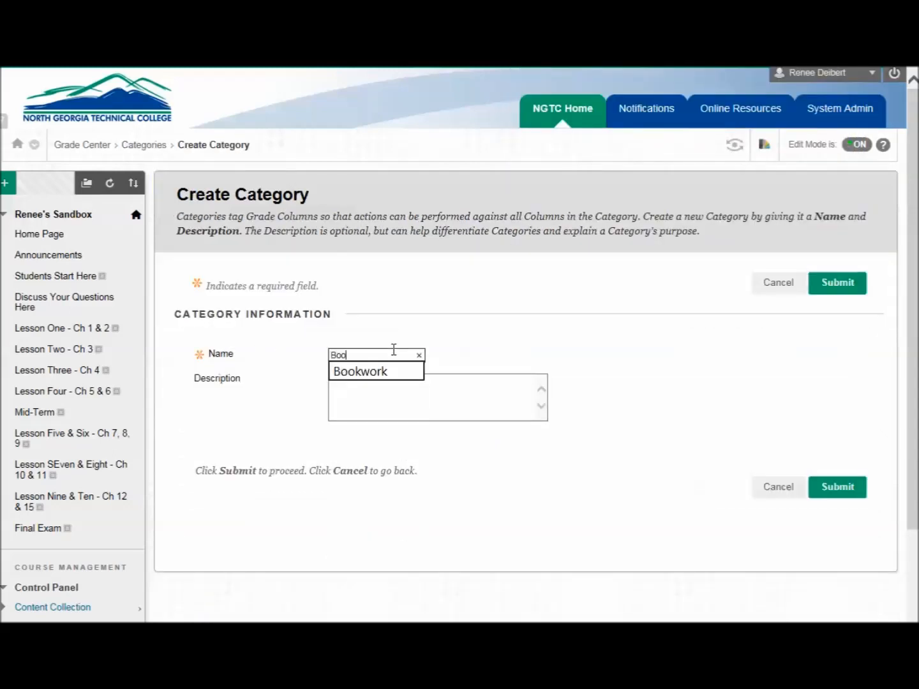
type("kwork")
left_click(828, 289)
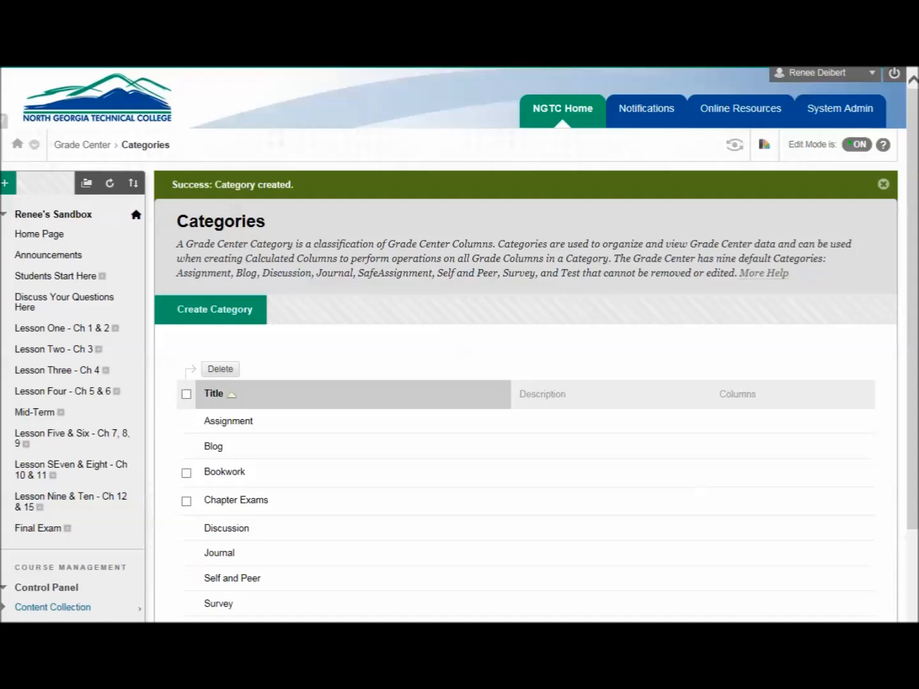
Check the Word syllabus for the next grading area and create a Blackboard grade category named "Benchmark"
key("alt+Tab")
left_click_drag(751, 74, 702, 73)
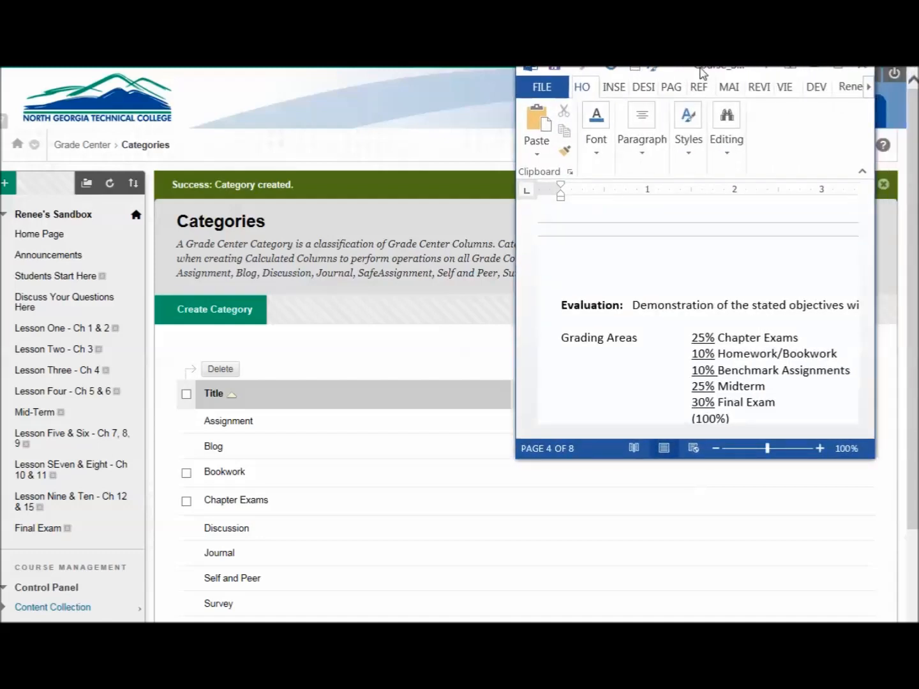
key("alt+Tab")
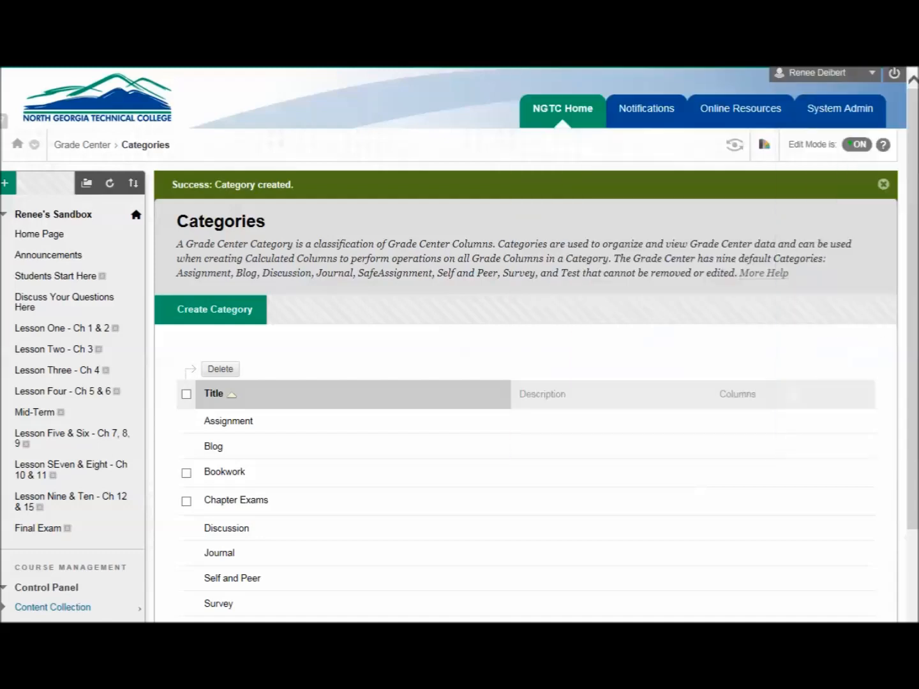
left_click(210, 312)
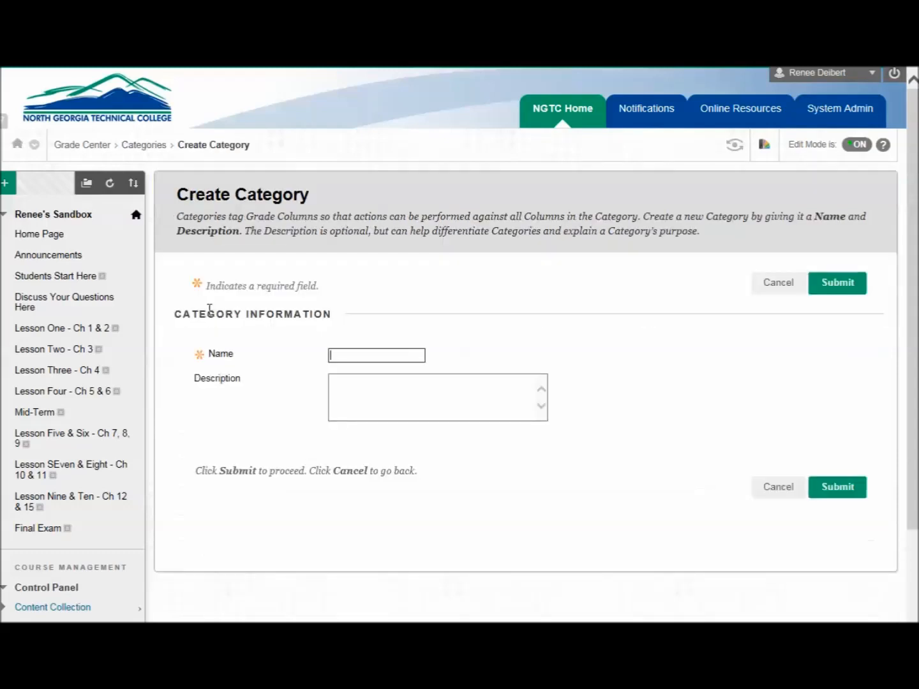
type("Benchmark")
left_click(849, 496)
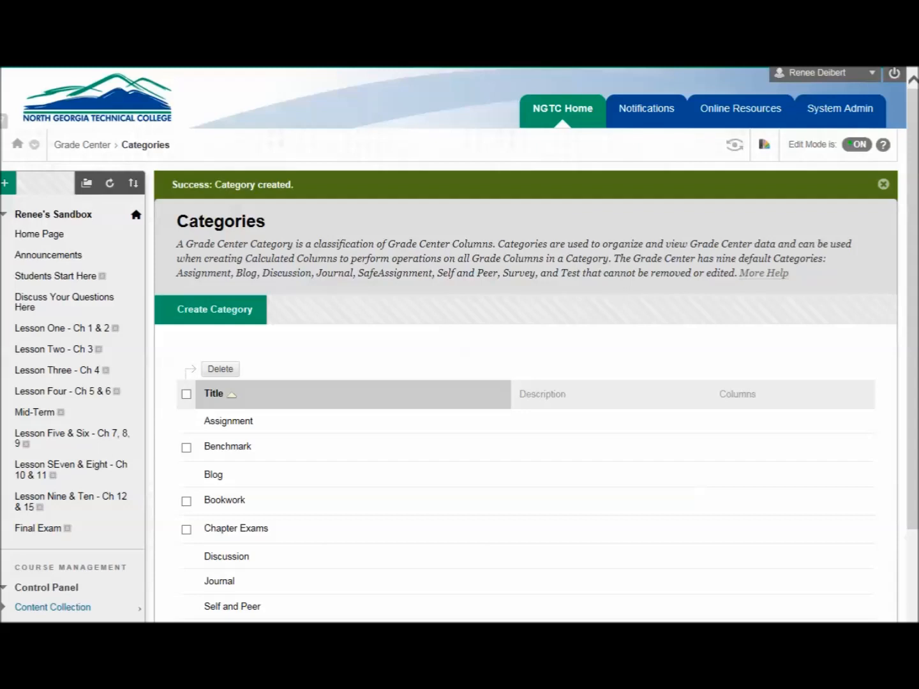
Look up the remaining grading areas in the Word syllabus and create a Blackboard grade category named "MIdterm"
left_click_drag(916, 81, 646, 102)
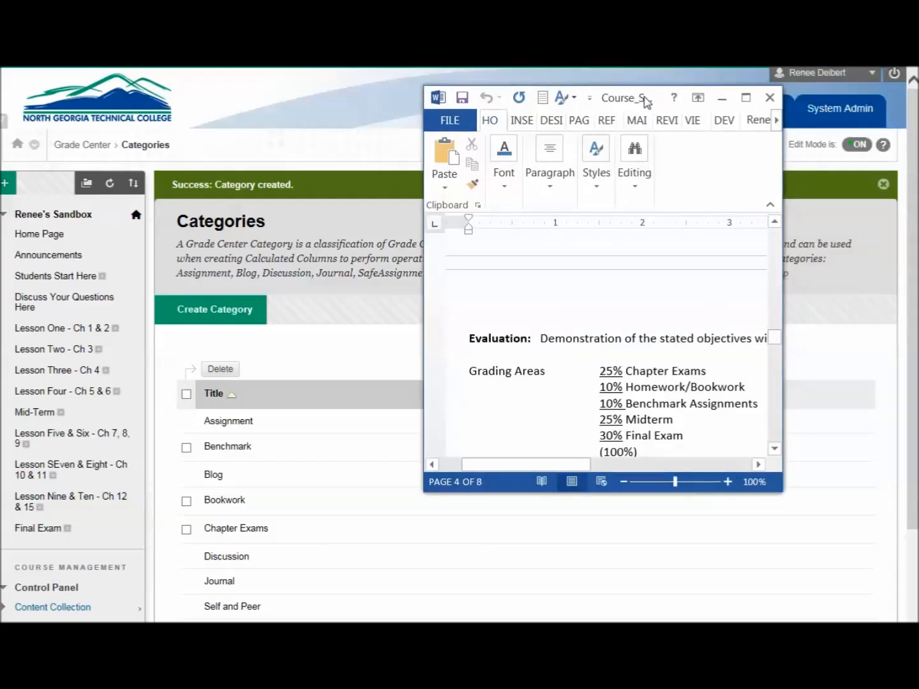
left_click_drag(645, 102, 916, 96)
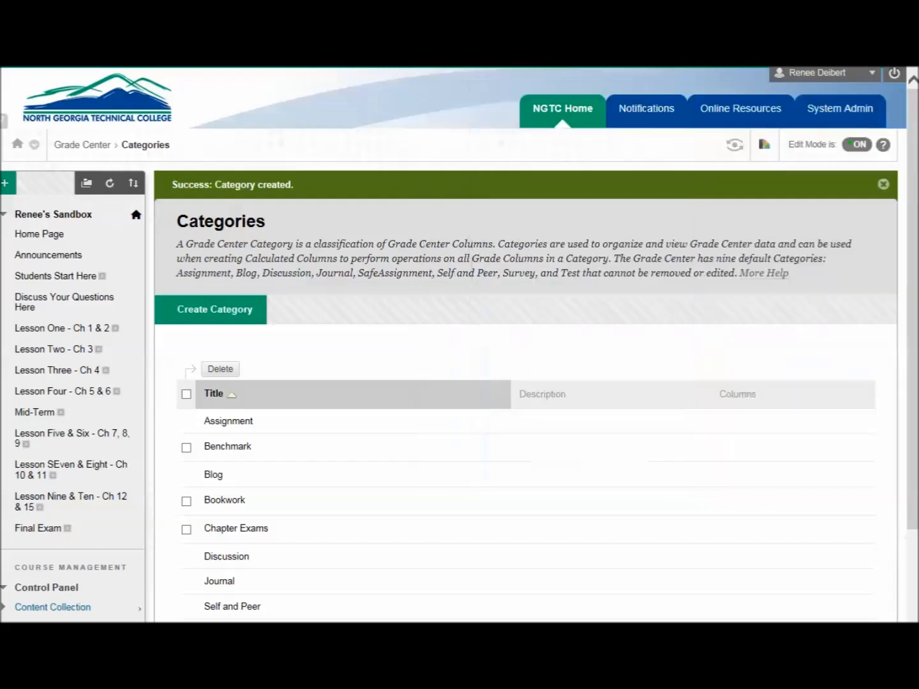
left_click(194, 313)
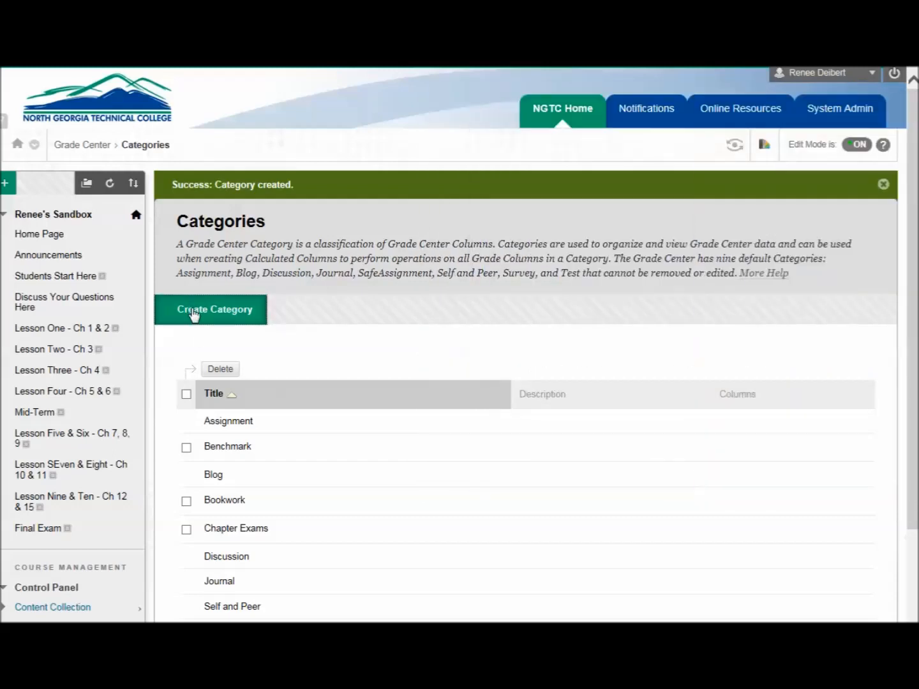
left_click(341, 355)
type("Midterm")
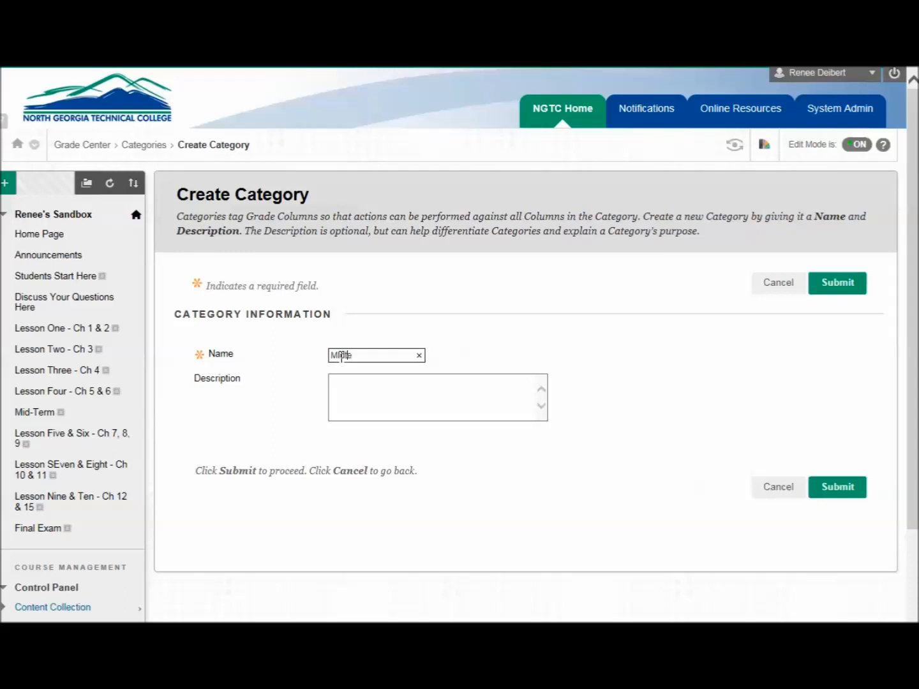
left_click(824, 284)
Create a grade category named "Final" for the final exam
left_click(233, 312)
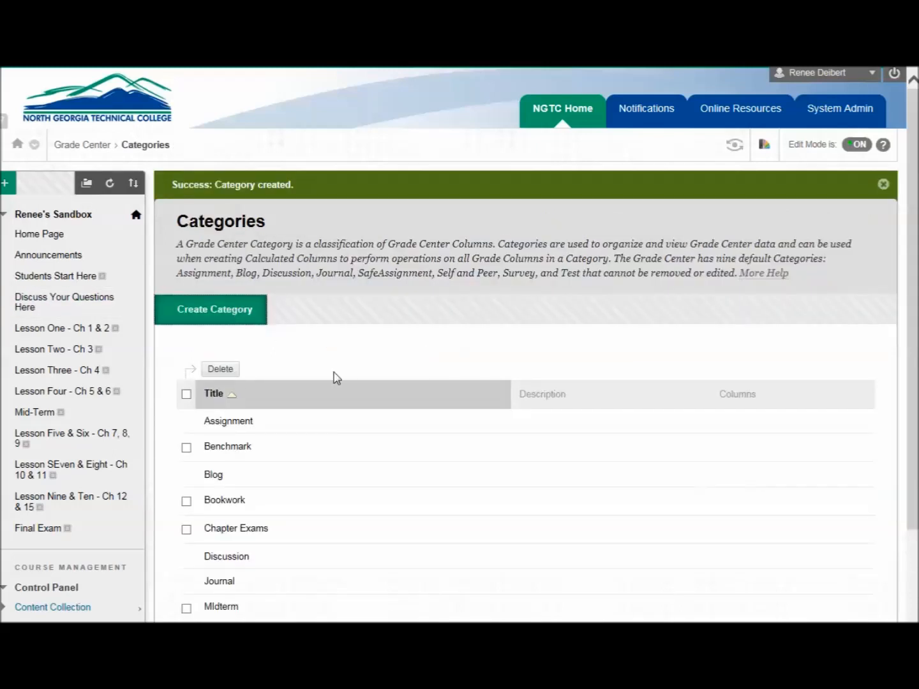
type("Final")
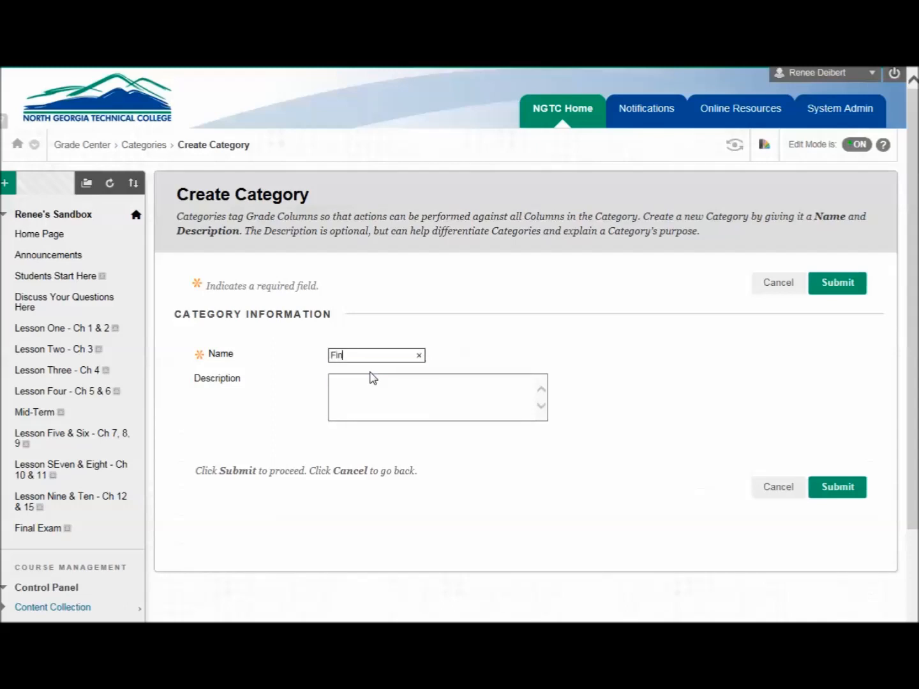
left_click(828, 285)
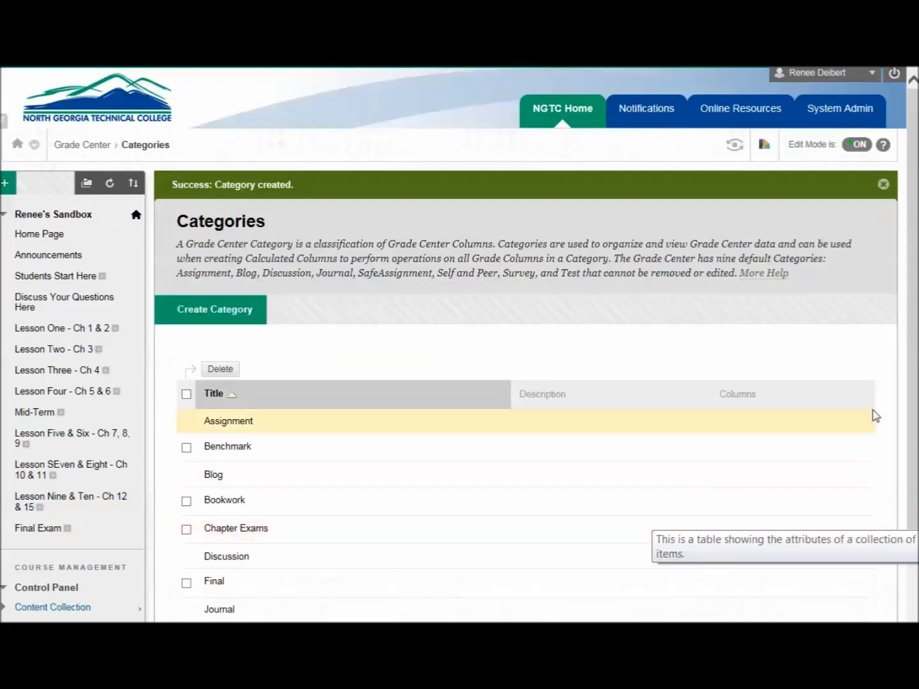
Review the category list and the available options for the "MIdterm" category, and return to the Full Grade Center
scroll(914, 335, "down", 3)
scroll(459, 345, "down", 1)
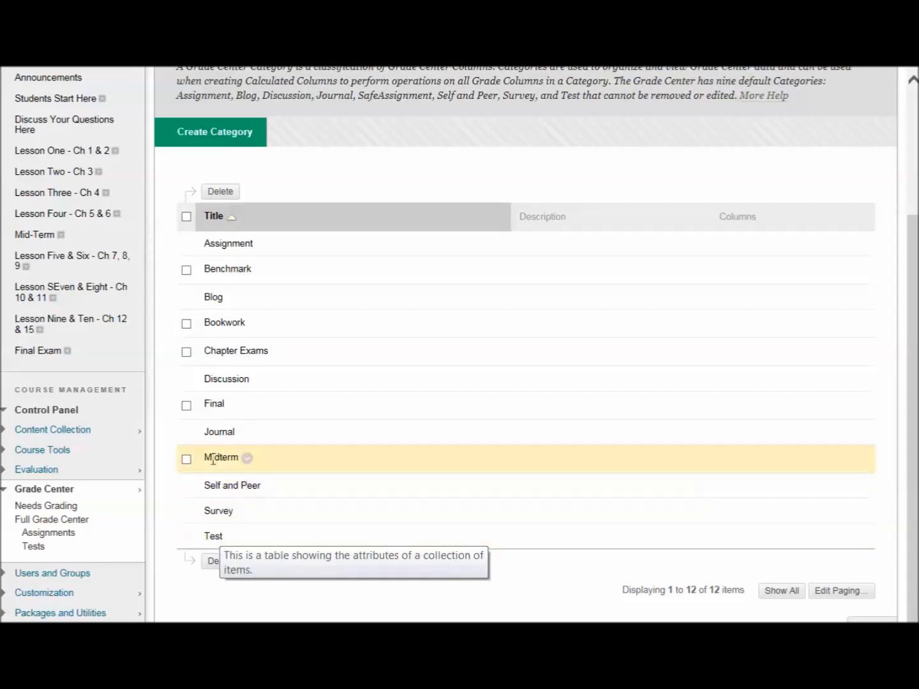
left_click(247, 457)
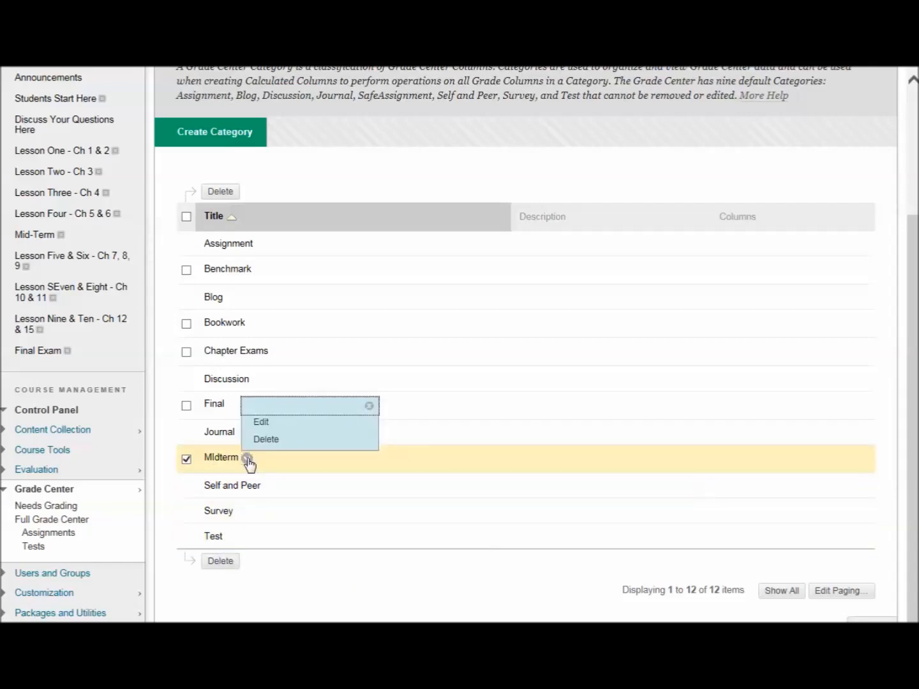
left_click(185, 461)
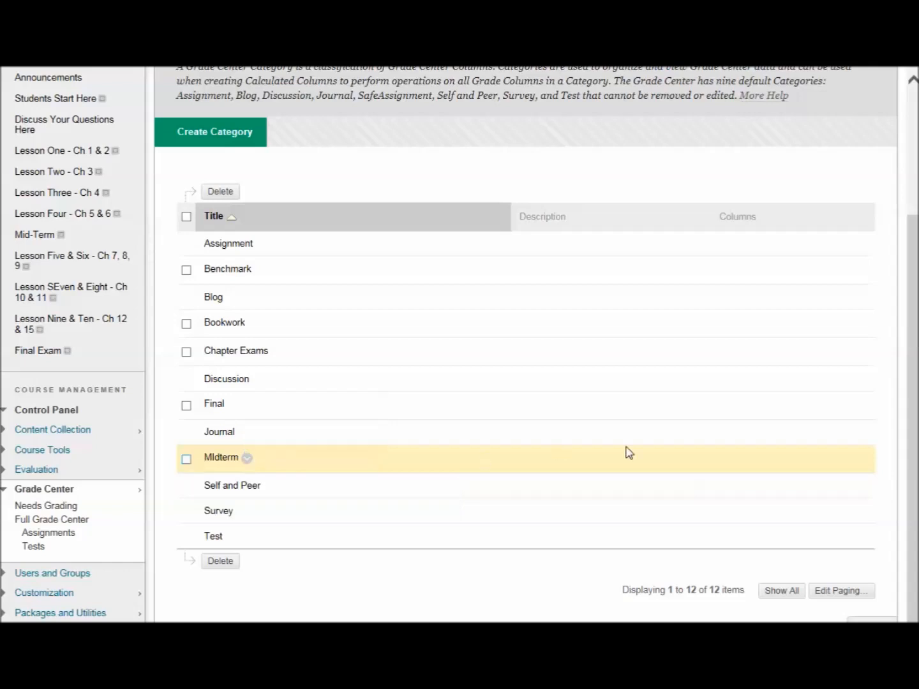
scroll(914, 460, "down", 1)
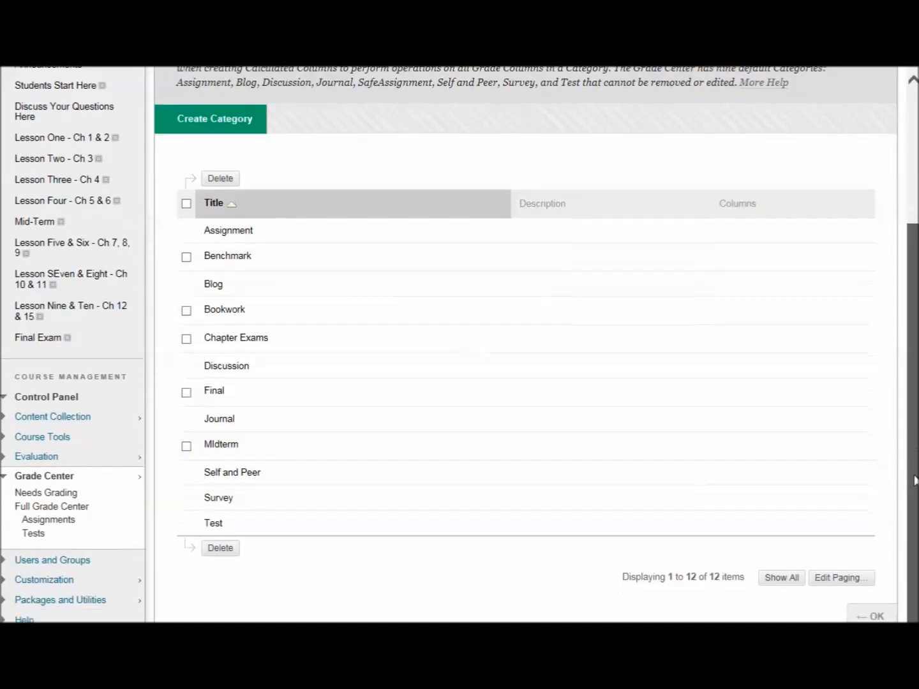
left_click(870, 616)
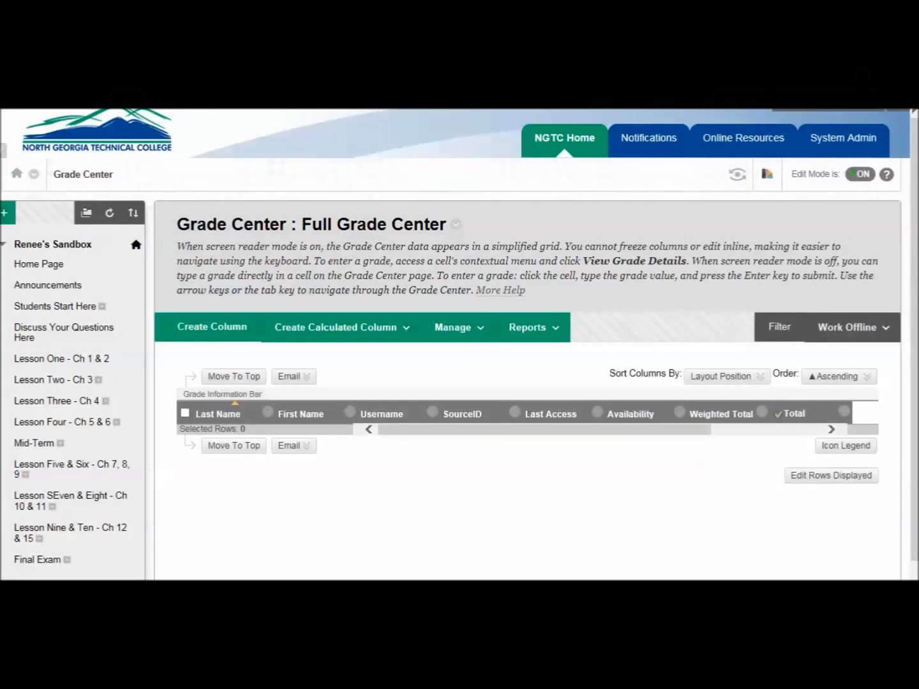
Start a new weighted calculated column, check the grading areas in the Word syllabus, and name the column "Chapter Exams"
left_click(394, 329)
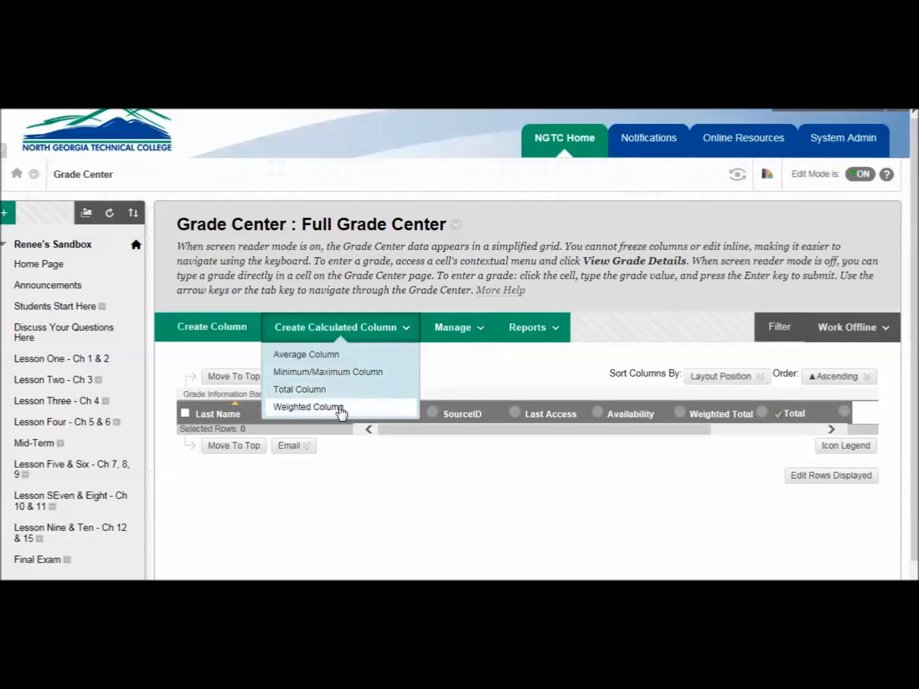
left_click(342, 409)
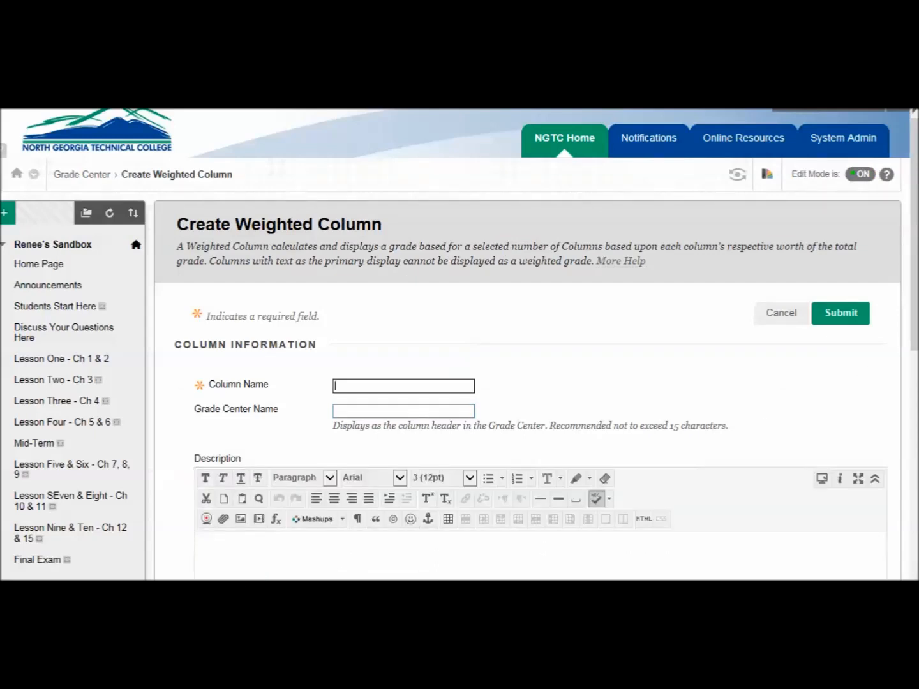
left_click_drag(918, 151, 623, 128)
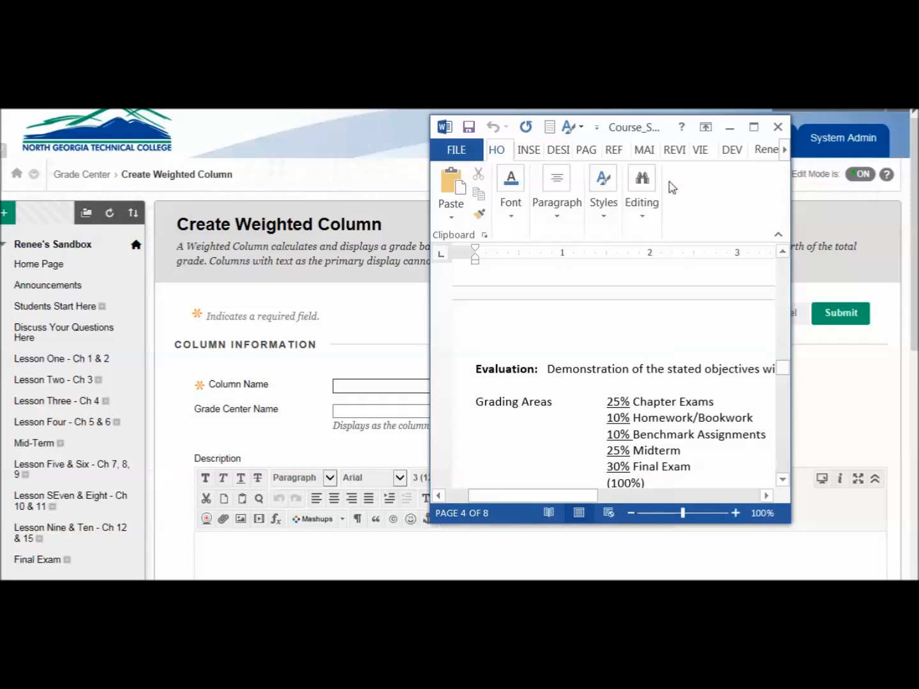
left_click_drag(661, 130, 918, 113)
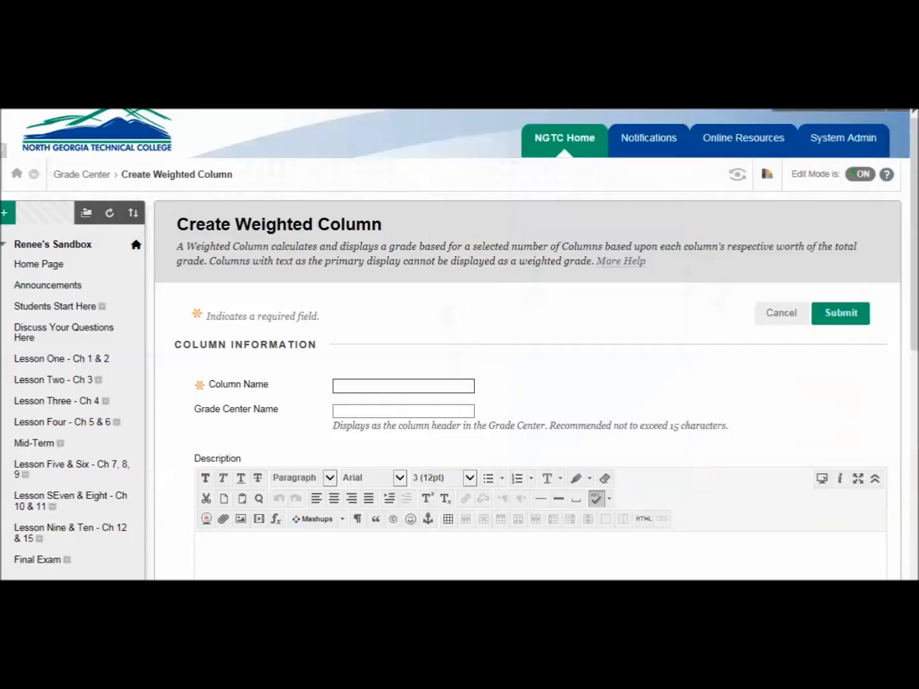
left_click(392, 387)
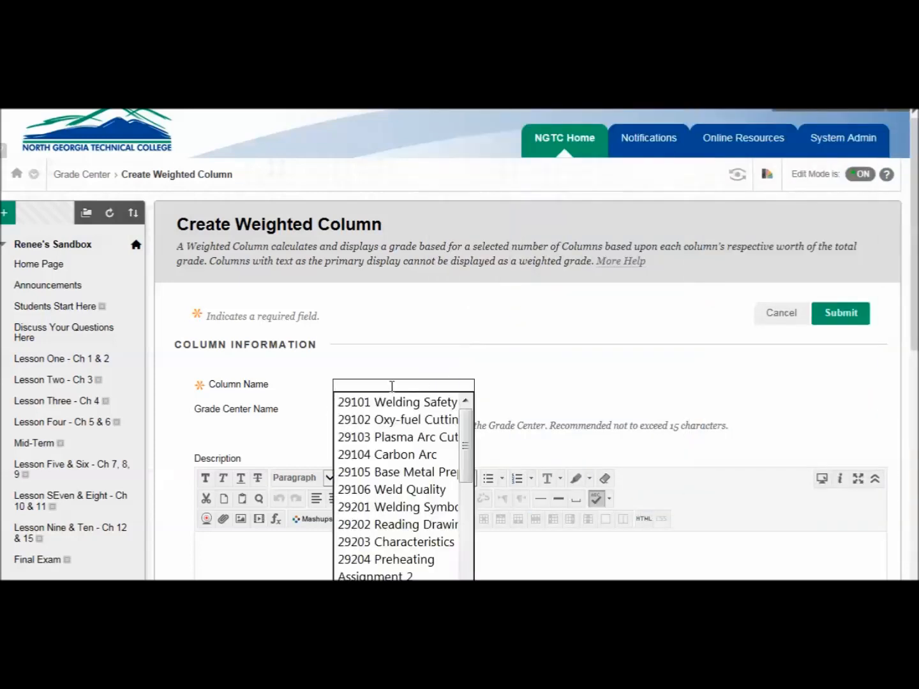
type("Chad")
key("BackSpace")
key("BackSpace")
type("apter")
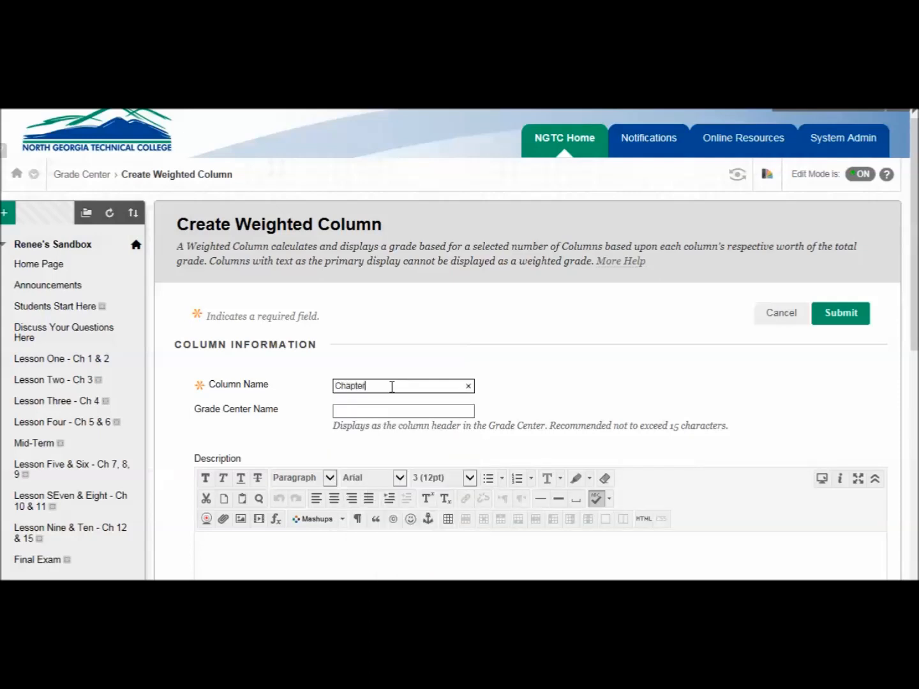
type(" Exams")
Include the Chapter Exams category in the weighted grade
left_click_drag(914, 263, 914, 537)
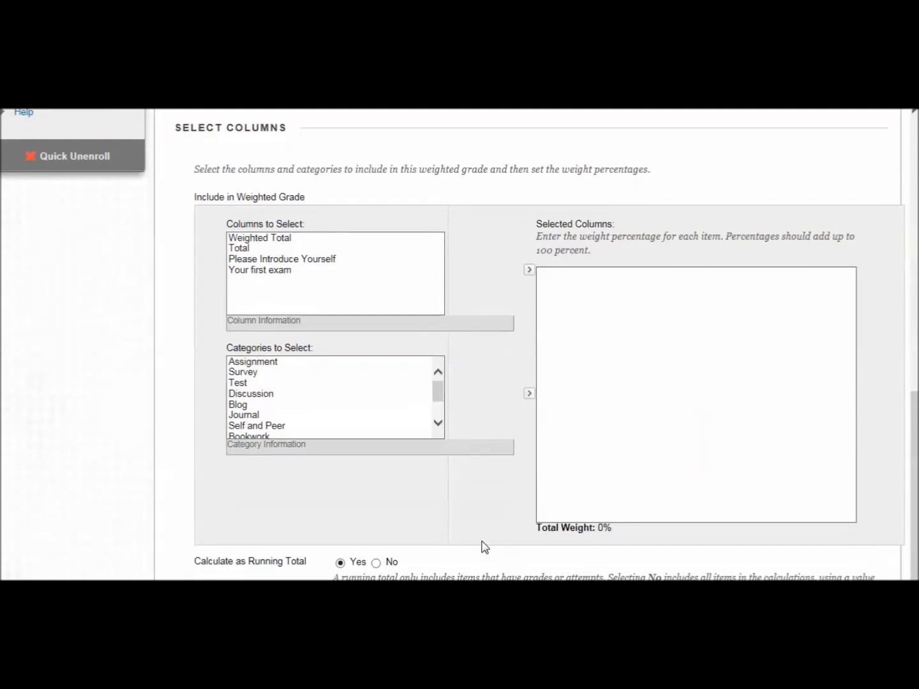
left_click_drag(437, 394, 440, 409)
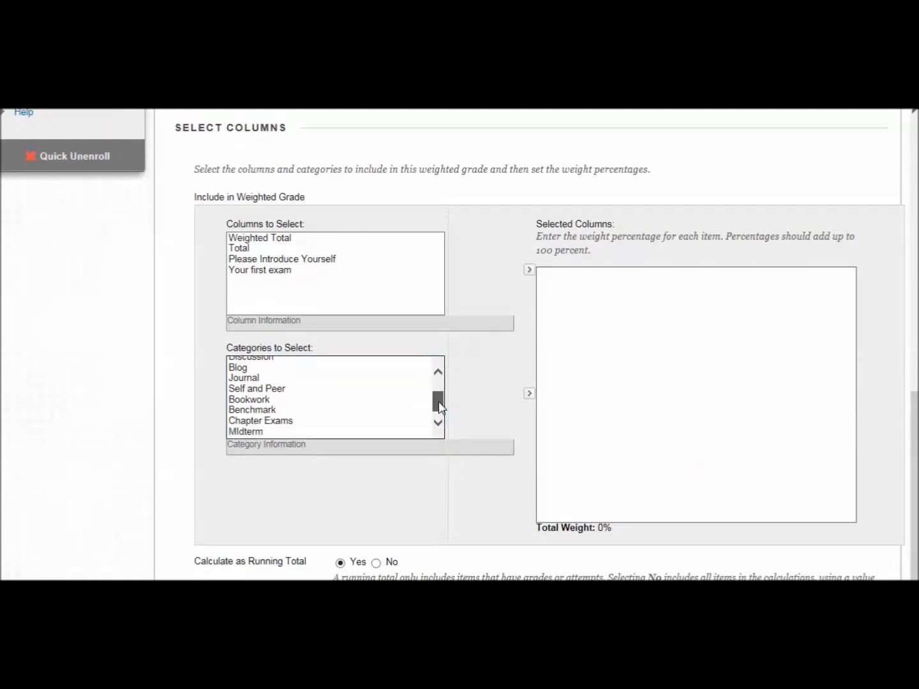
left_click_drag(440, 409, 440, 419)
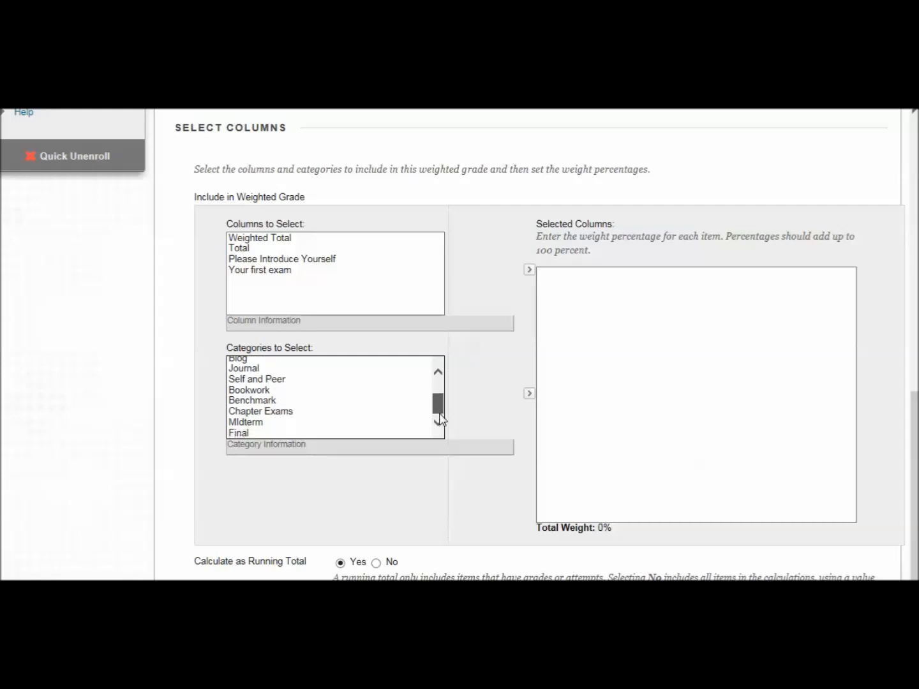
left_click(275, 412)
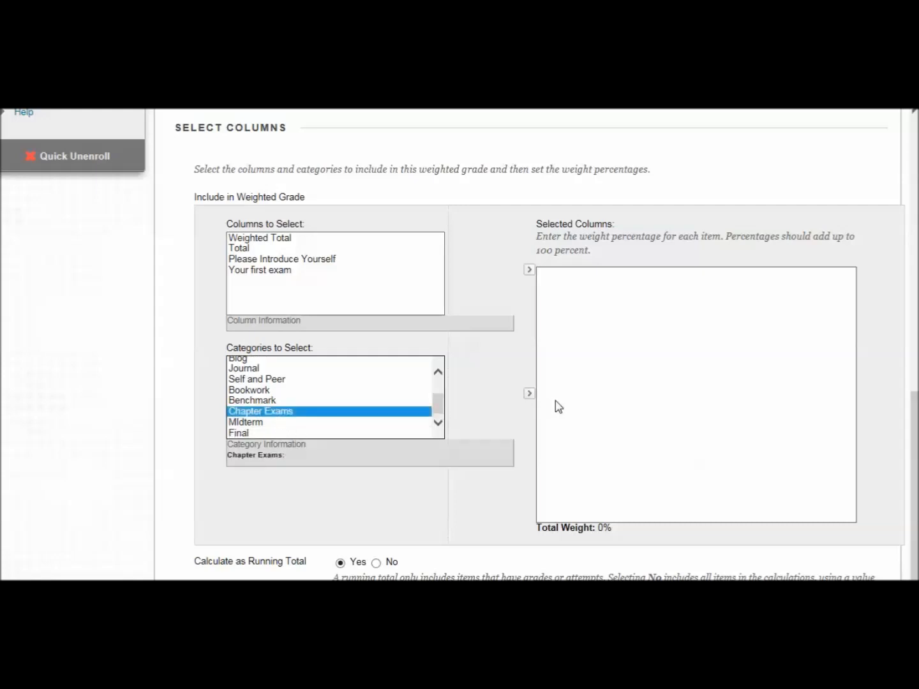
left_click(529, 394)
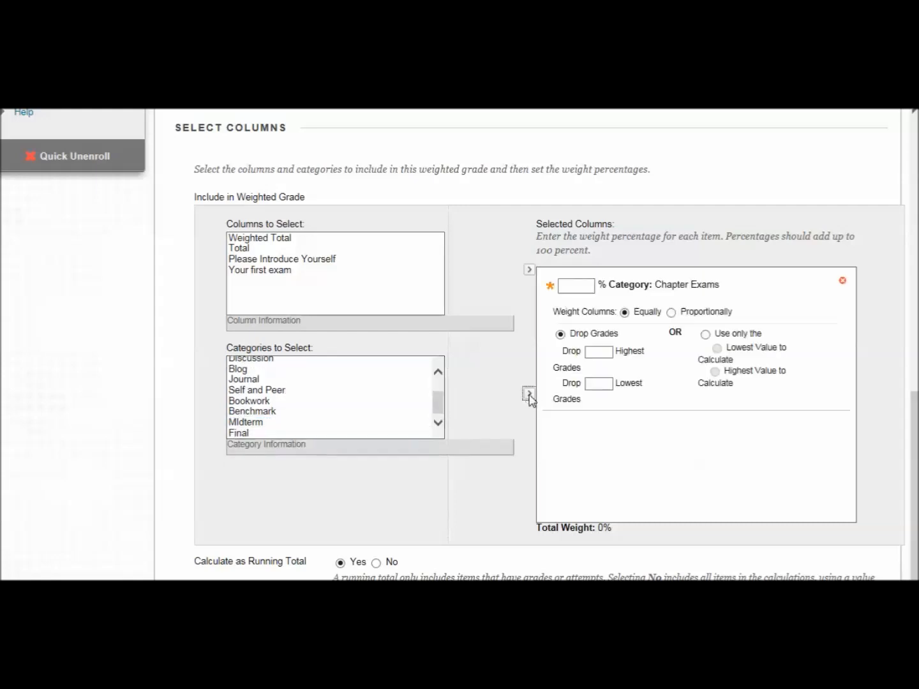
left_click(285, 260)
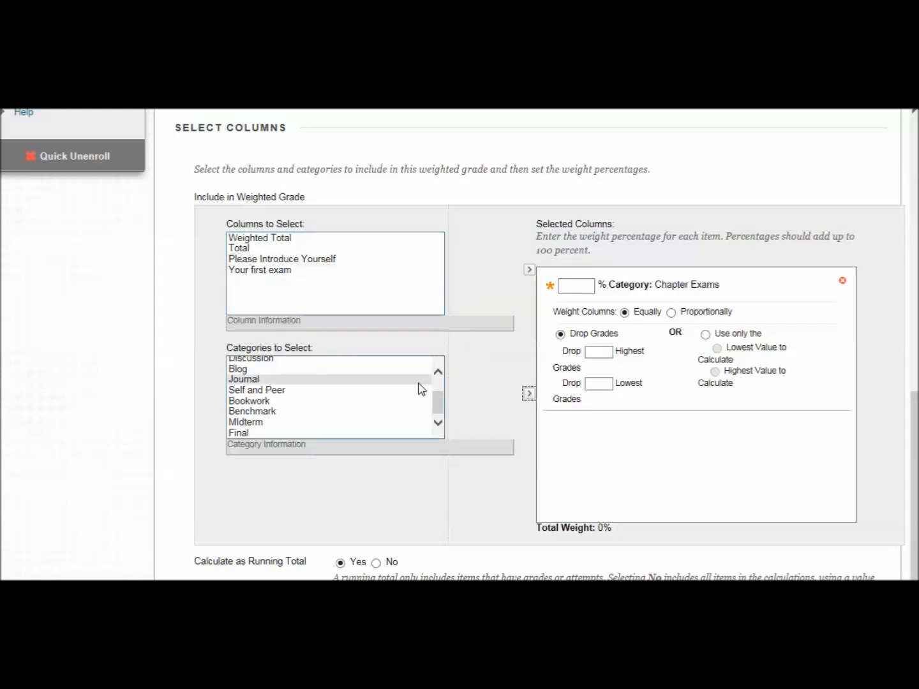
left_click(527, 398)
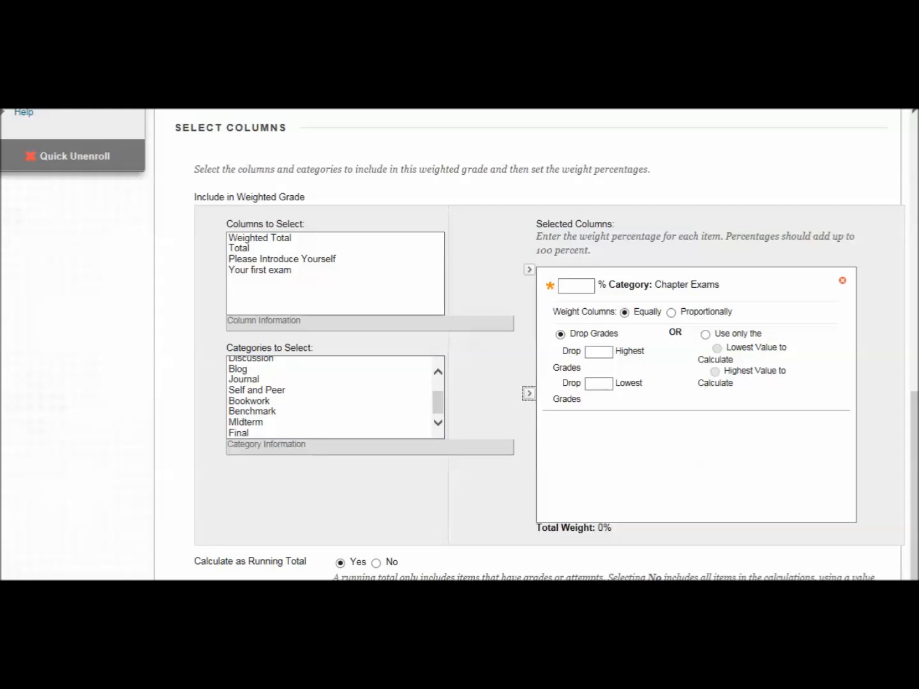
Look up the chapter exam percentage in the Word syllabus and set the Chapter Exams category's weight to 25%
left_click_drag(918, 110, 733, 112)
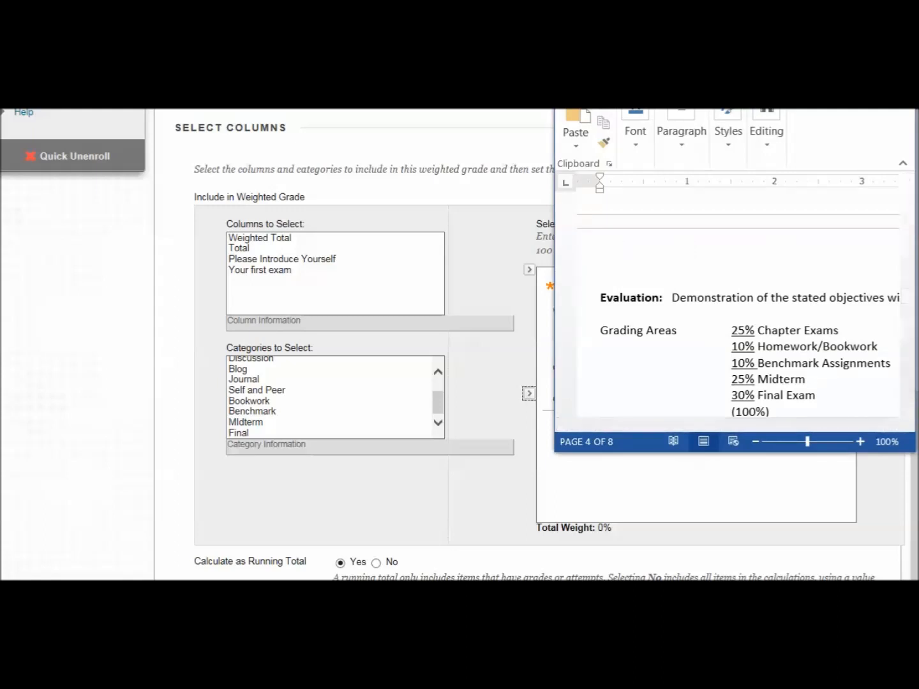
key("alt+Tab")
left_click(567, 284)
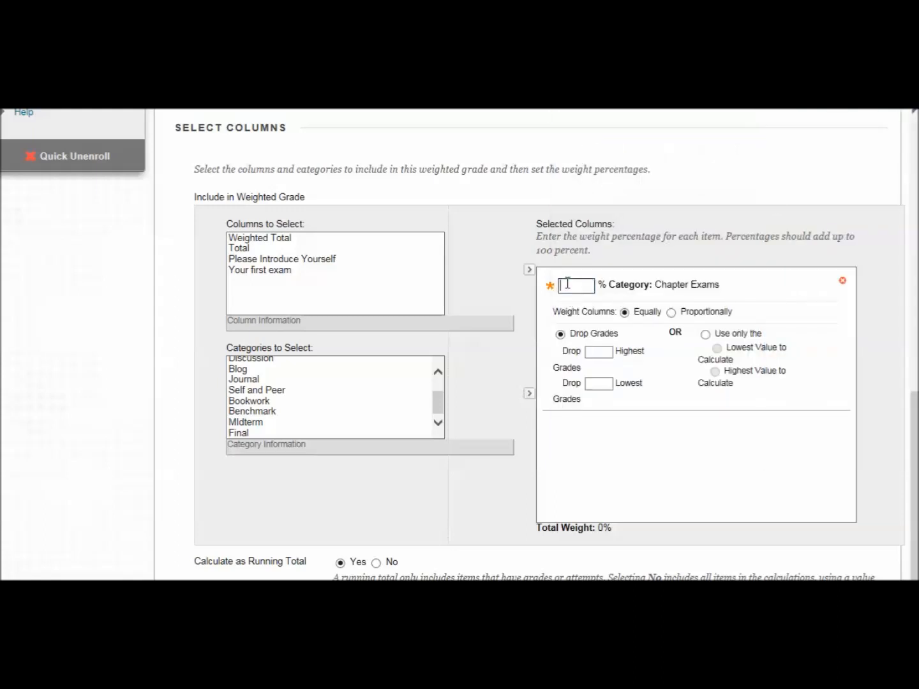
type("25")
key("alt+Tab")
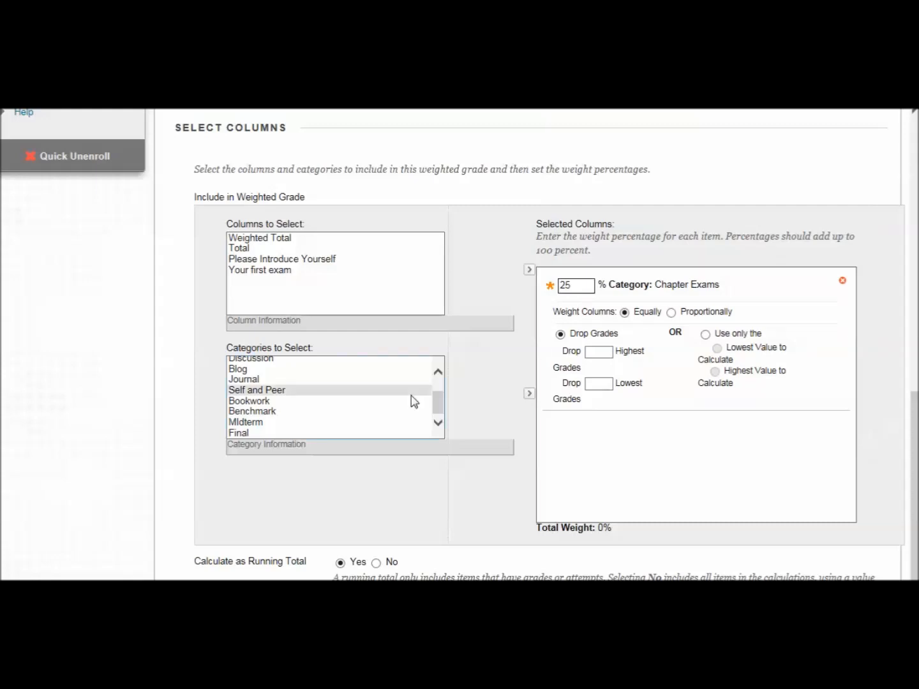
Include the Bookwork category in the weighted grade with a weight of 10%
left_click(295, 401)
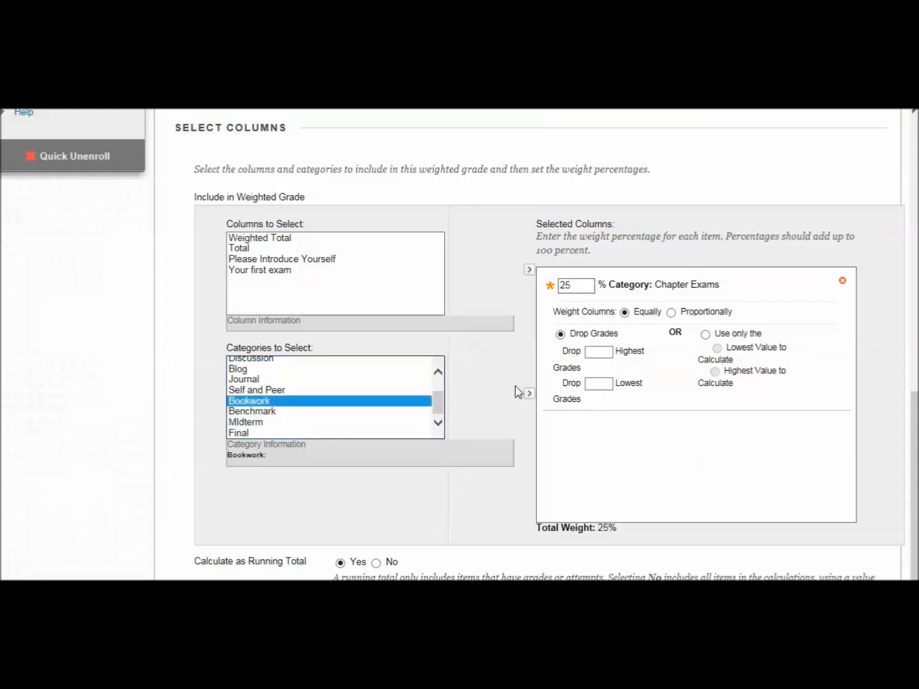
left_click(529, 393)
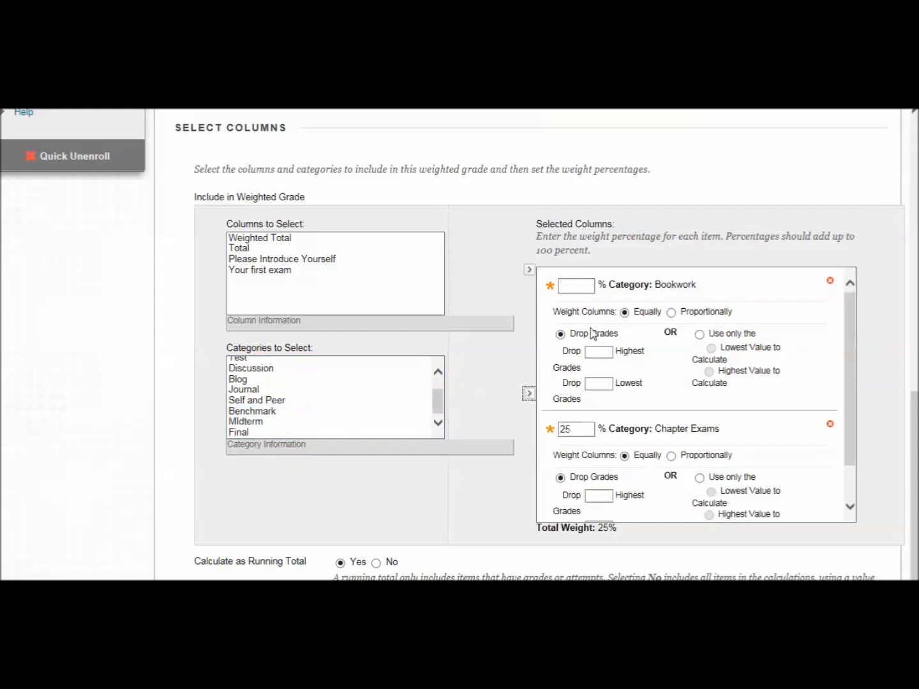
left_click(568, 284)
type("10")
Include the Benchmark category in the weighted grade with a weight of 10%
left_click(345, 414)
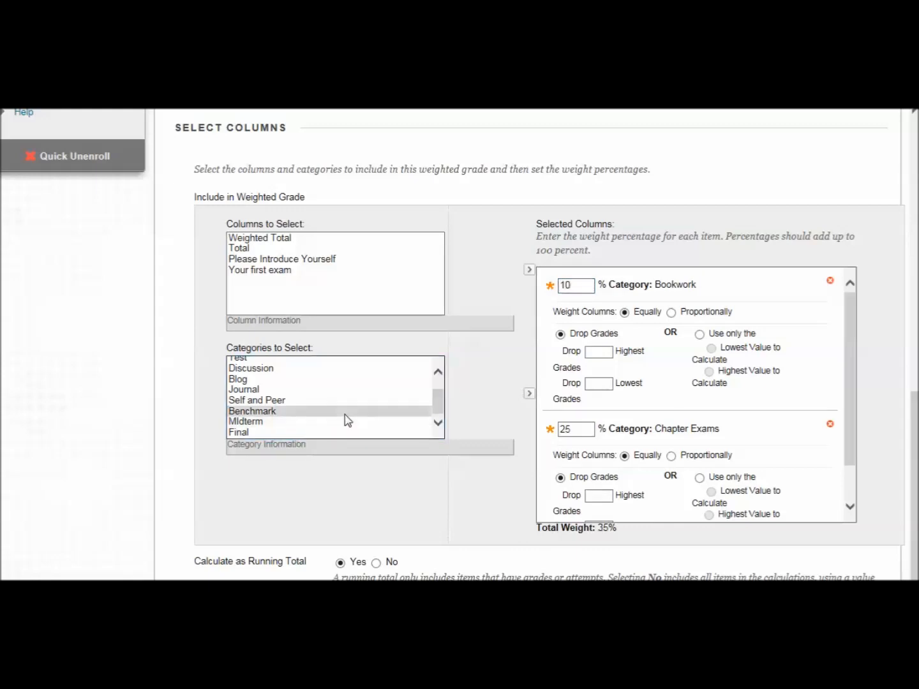
left_click(528, 393)
left_click(576, 429)
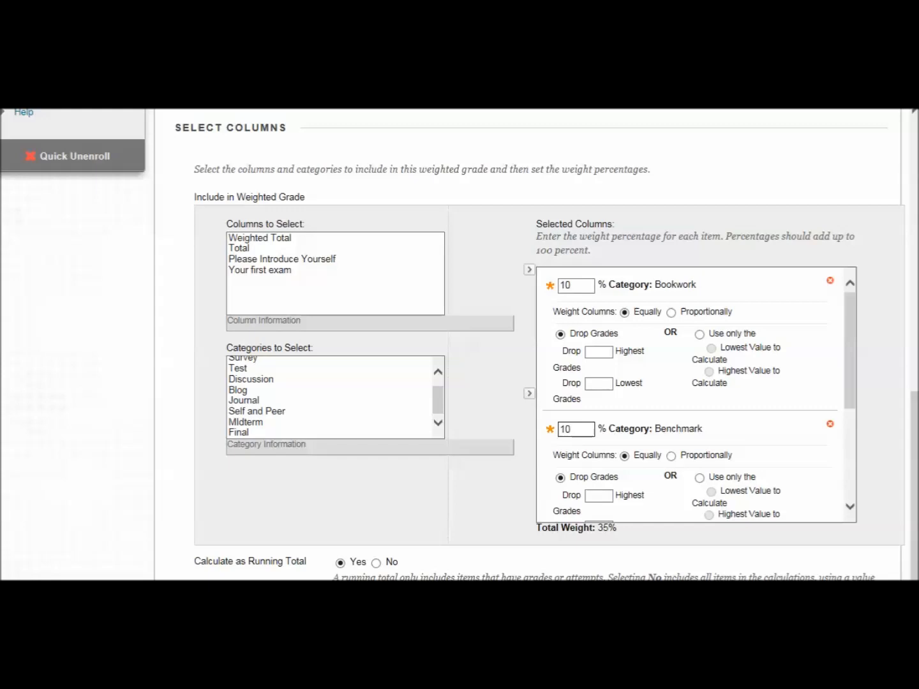
Check the midterm percentage in the Word syllabus and include the MIdterm category in the weighted grade at 25%
key("alt+Tab")
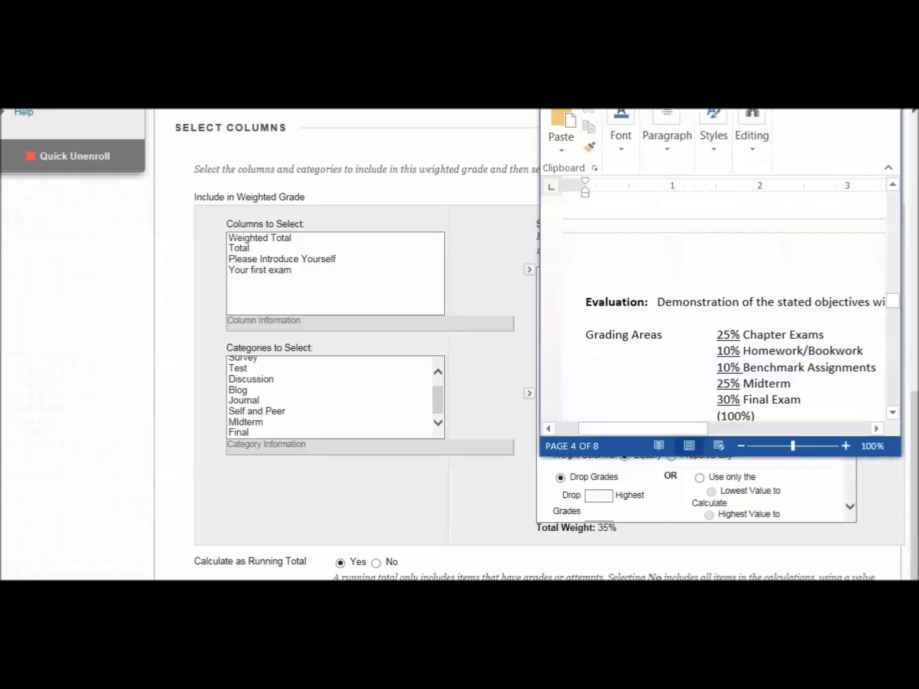
key("alt+Tab")
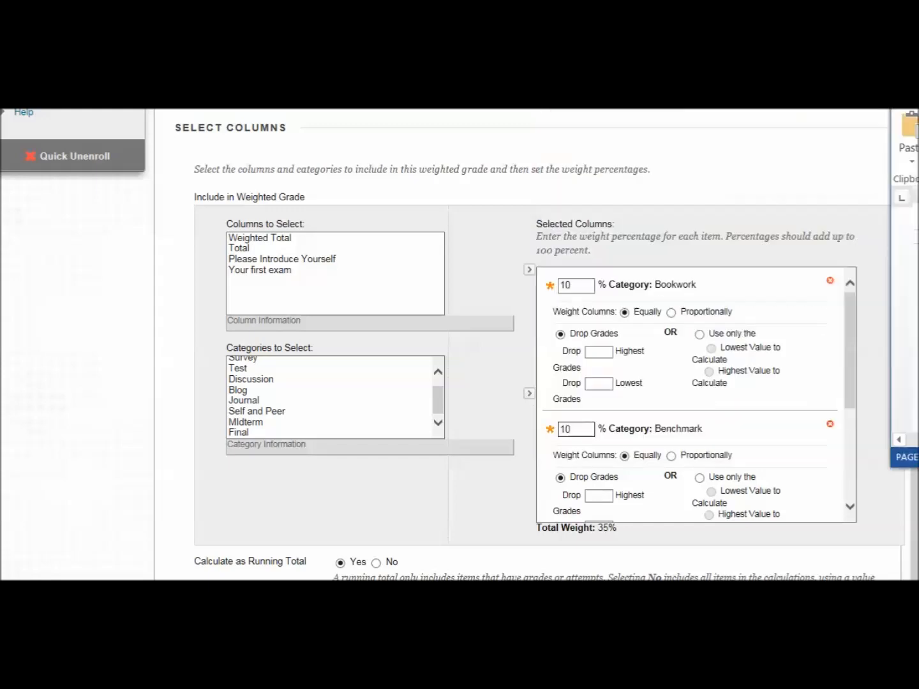
left_click(366, 423)
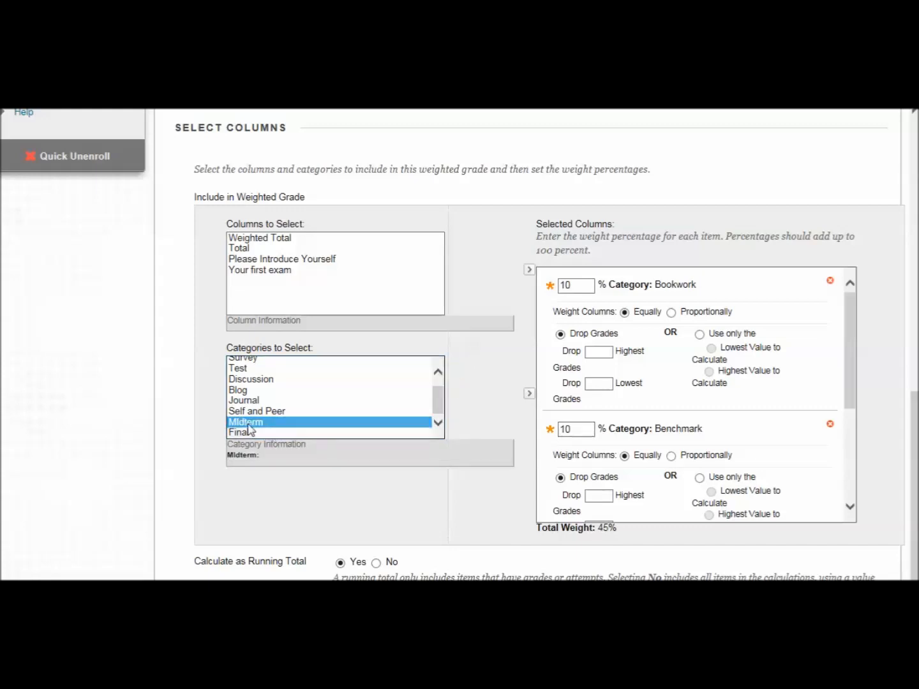
left_click(530, 394)
left_click_drag(851, 336, 853, 415)
left_click(849, 507)
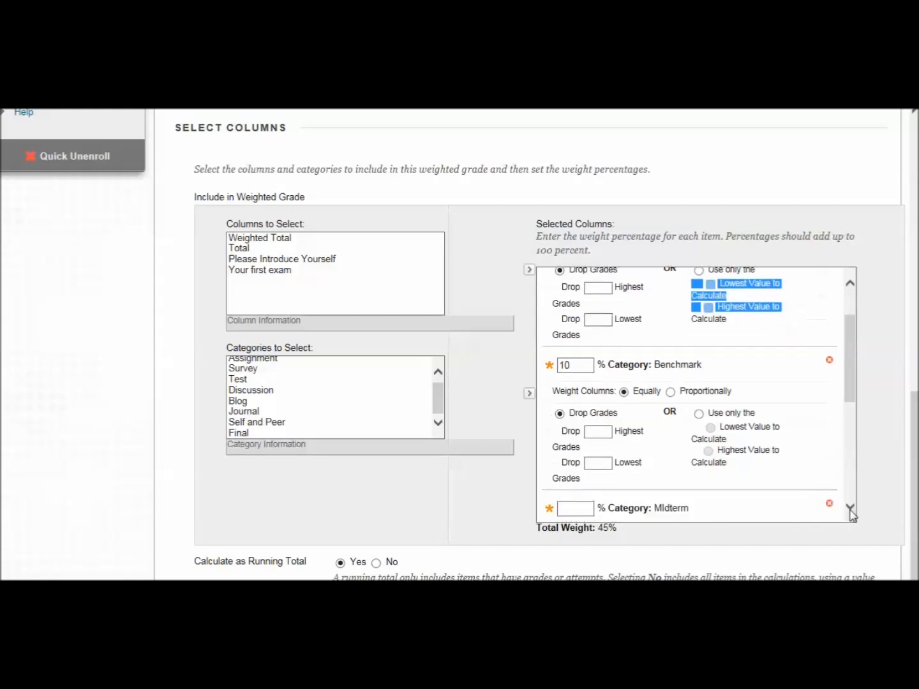
scroll(804, 497, "down", 2)
left_click(573, 412)
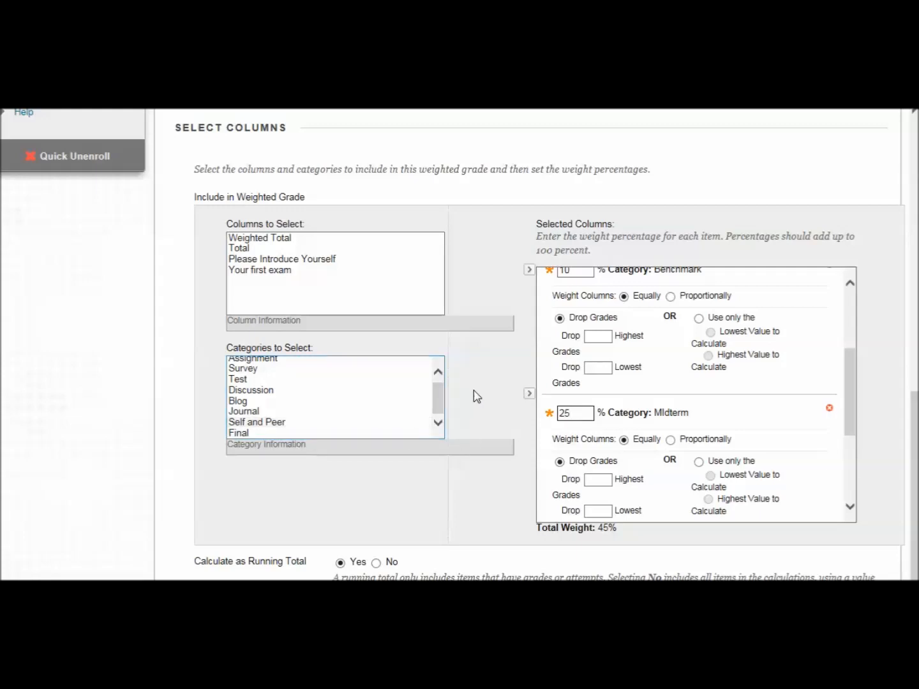
Include the Final category in the weighted grade with a weight of 30%
left_click(249, 434)
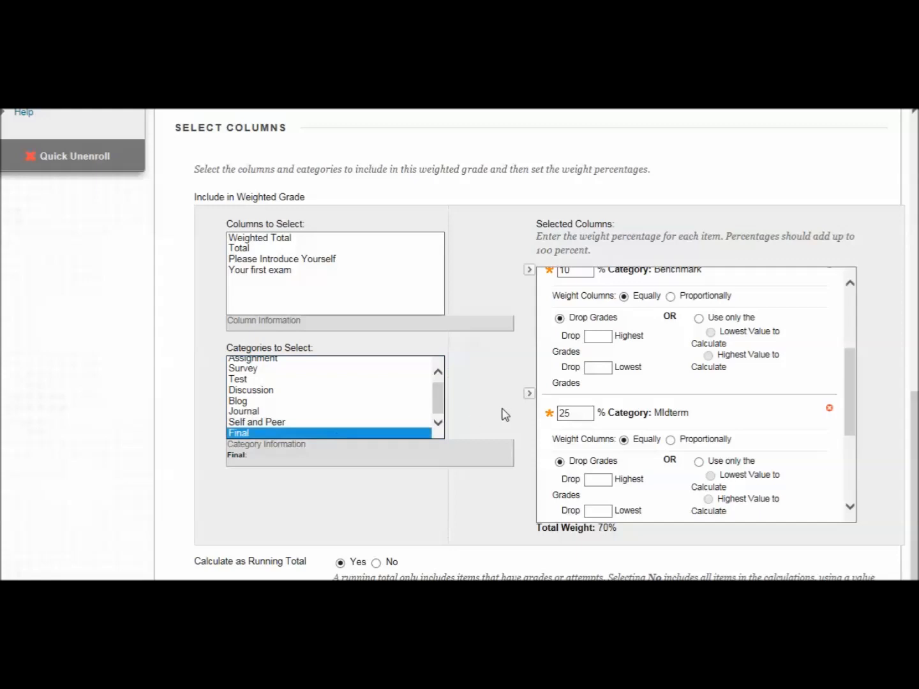
left_click(529, 393)
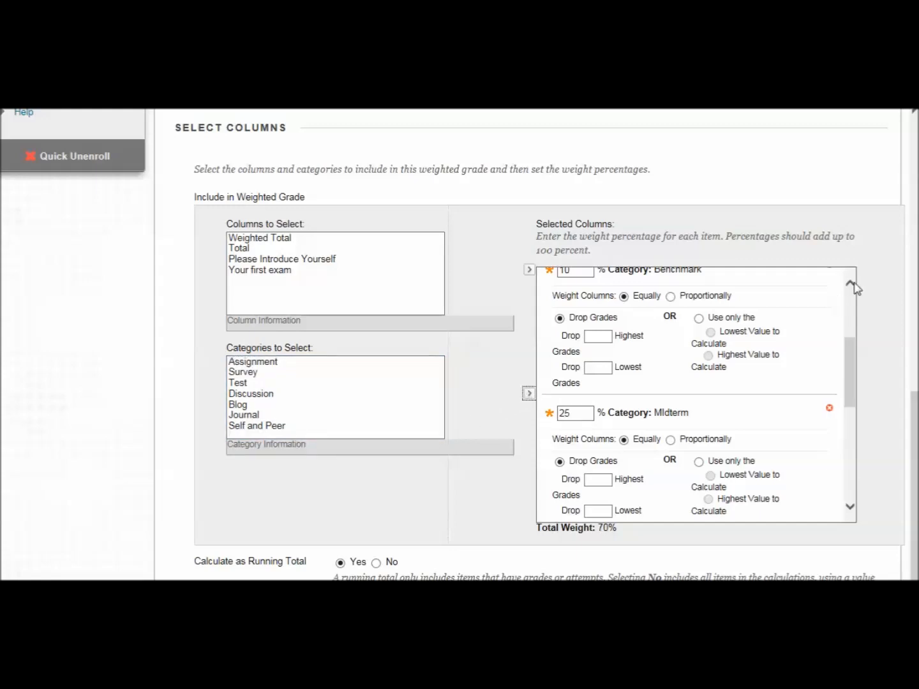
left_click_drag(849, 344, 852, 404)
left_click(580, 380)
type("3")
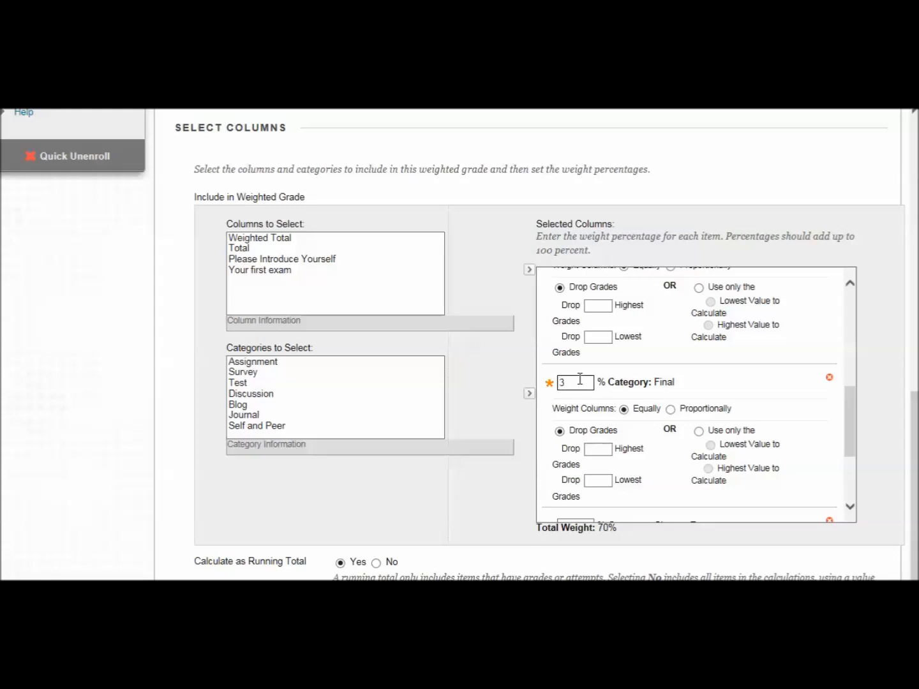
type("0")
Set the weighted column not to be shown to students, and submit it to the Full Grade Center
left_click_drag(915, 401, 915, 424)
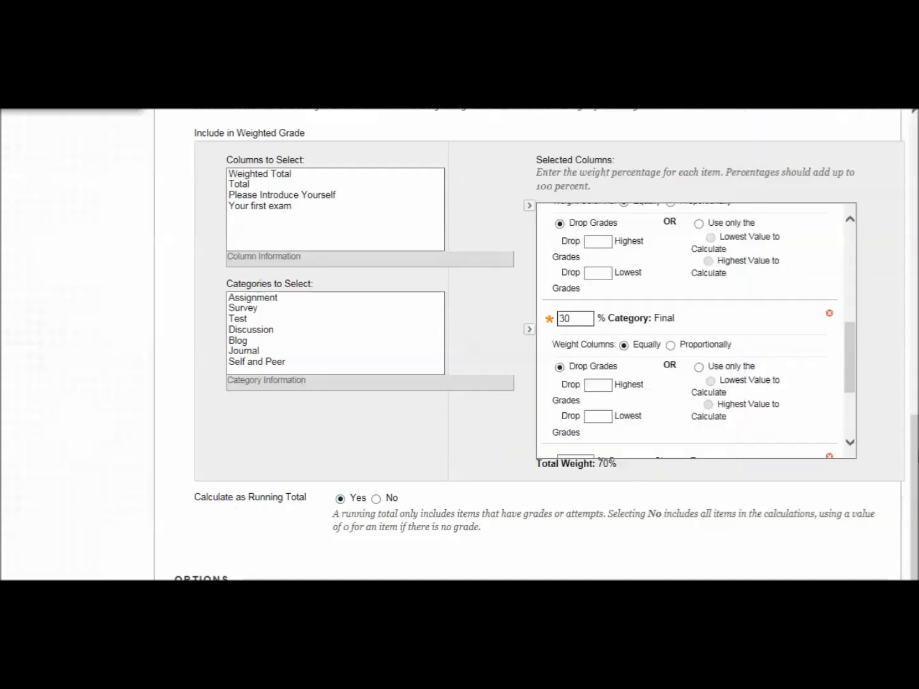
scroll(337, 498, "down", 2)
scroll(914, 542, "down", 2)
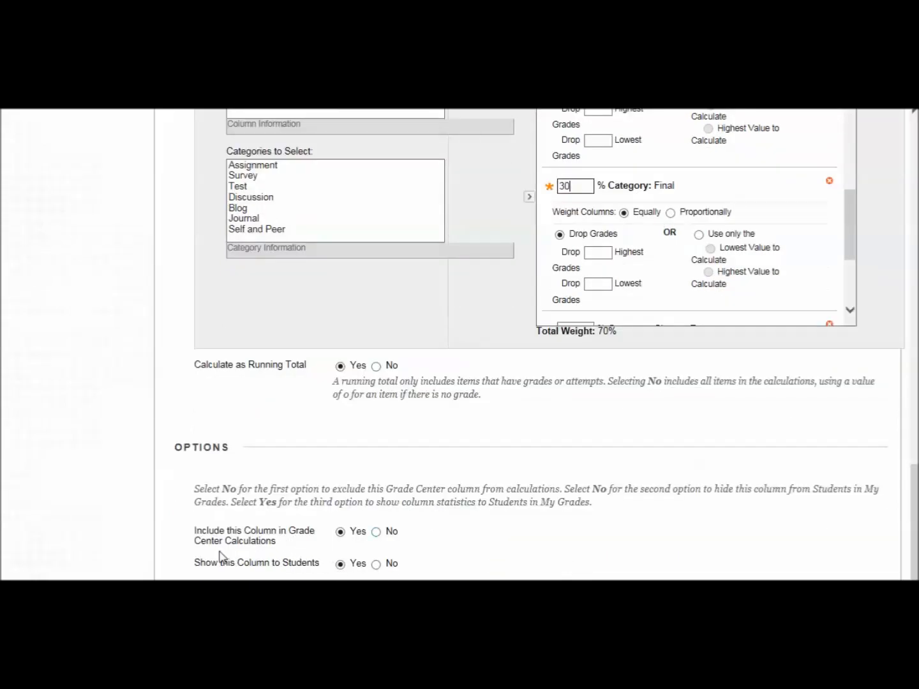
left_click(376, 565)
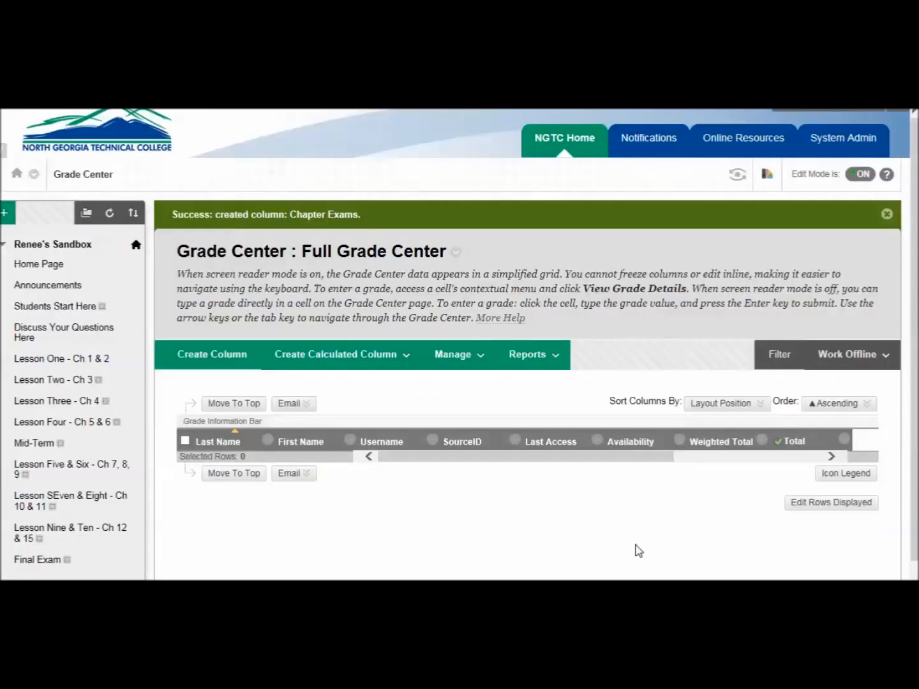
left_click_drag(566, 460, 411, 475)
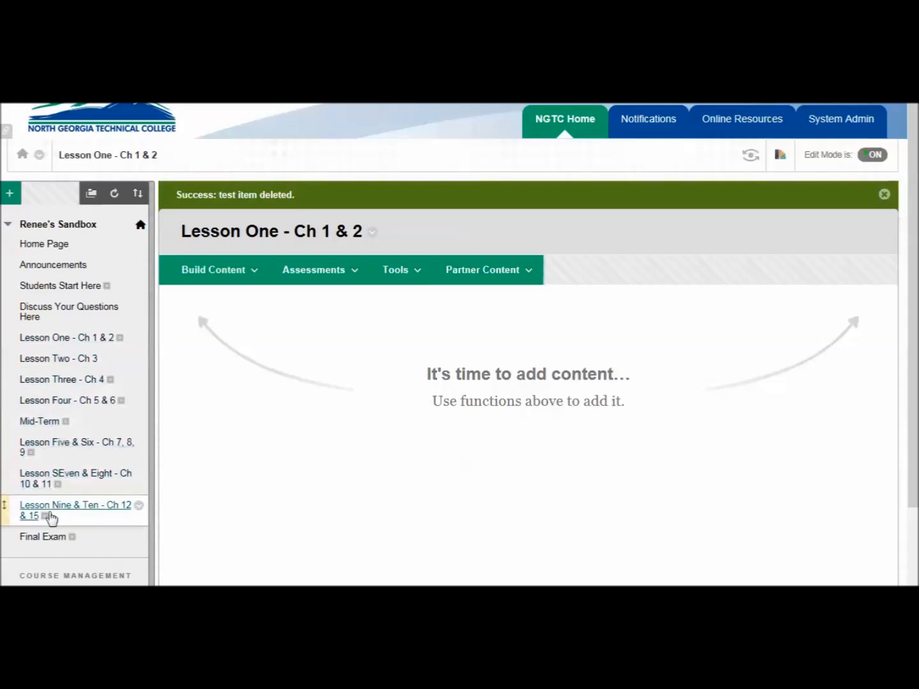
Look through the Lesson One and Lesson Two content areas and the content and assessment types that can be added there
left_click(67, 339)
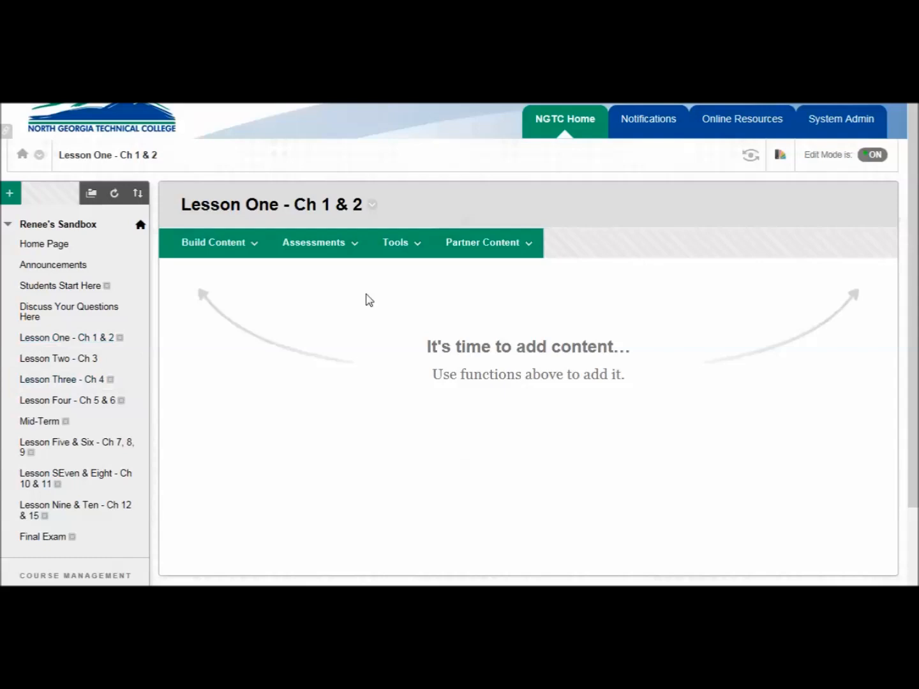
left_click(42, 361)
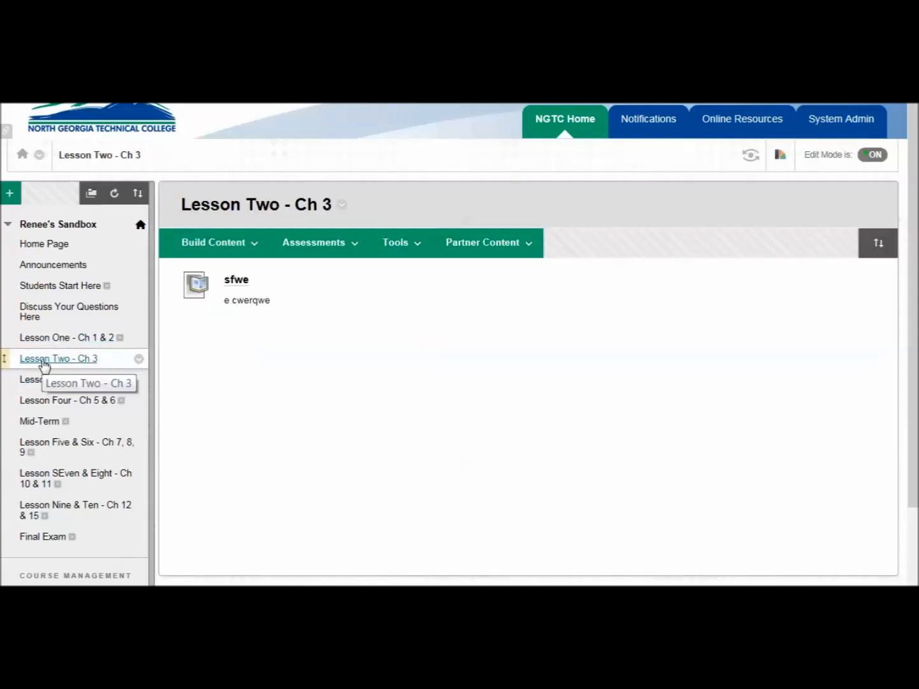
left_click(216, 243)
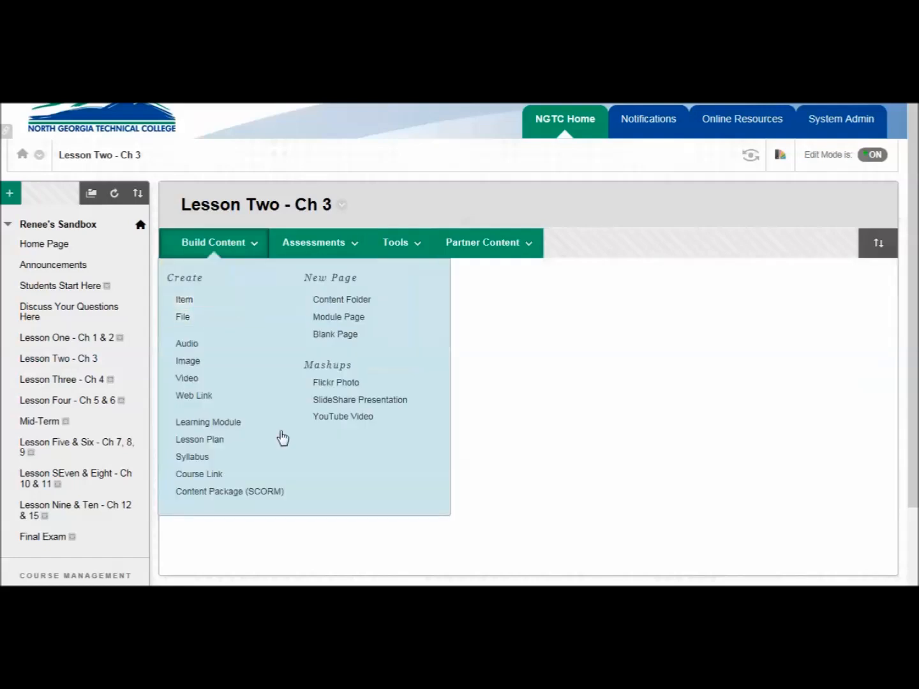
left_click(35, 338)
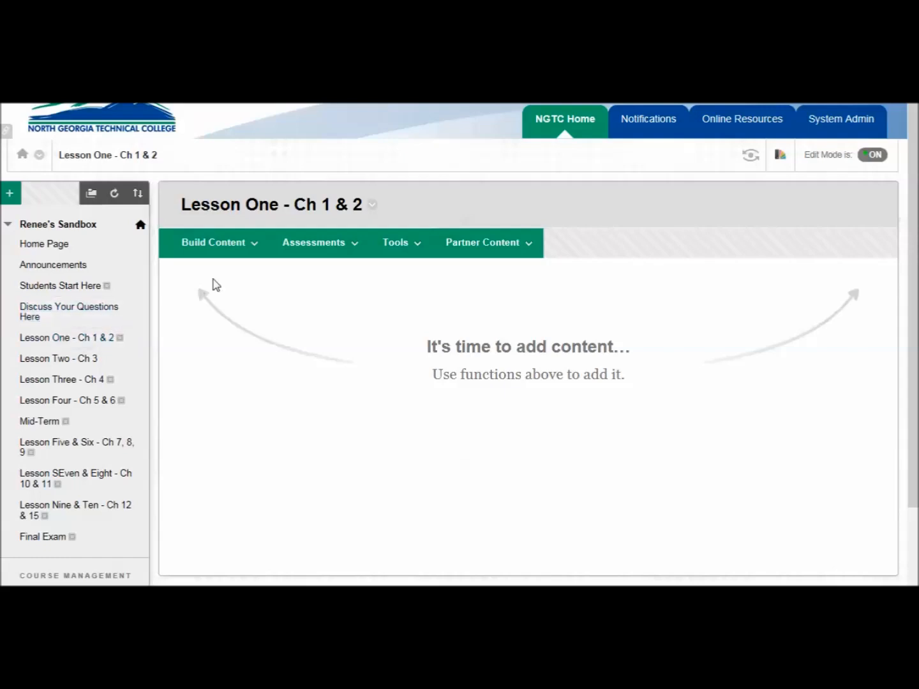
left_click(252, 244)
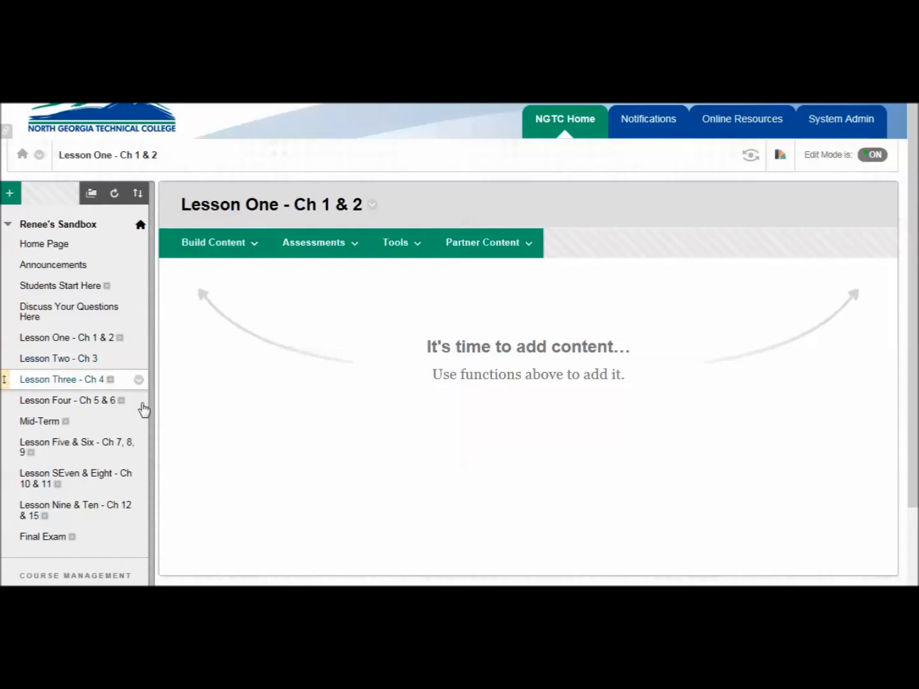
left_click(247, 252)
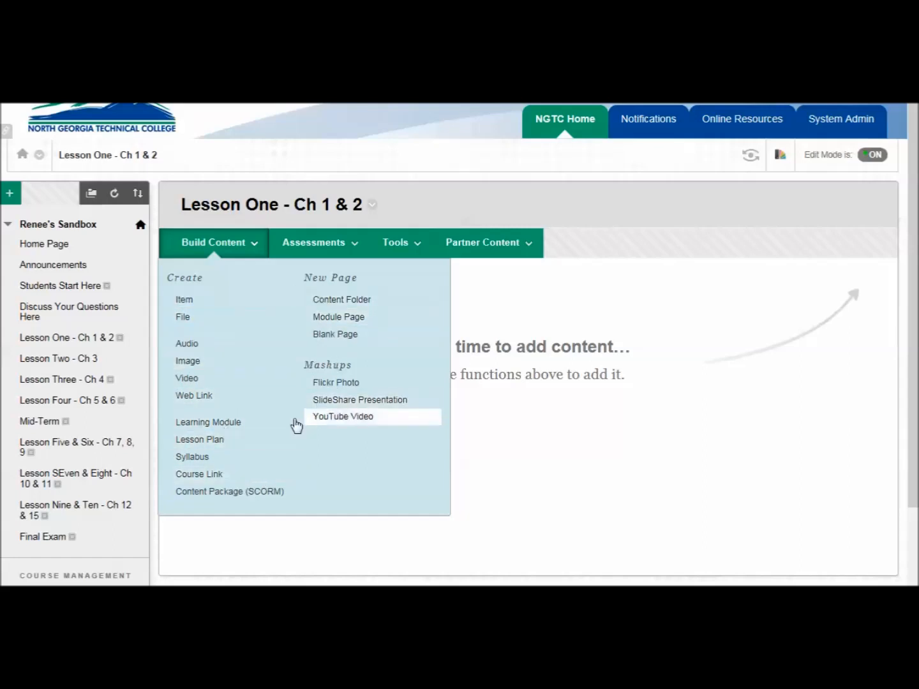
left_click(317, 245)
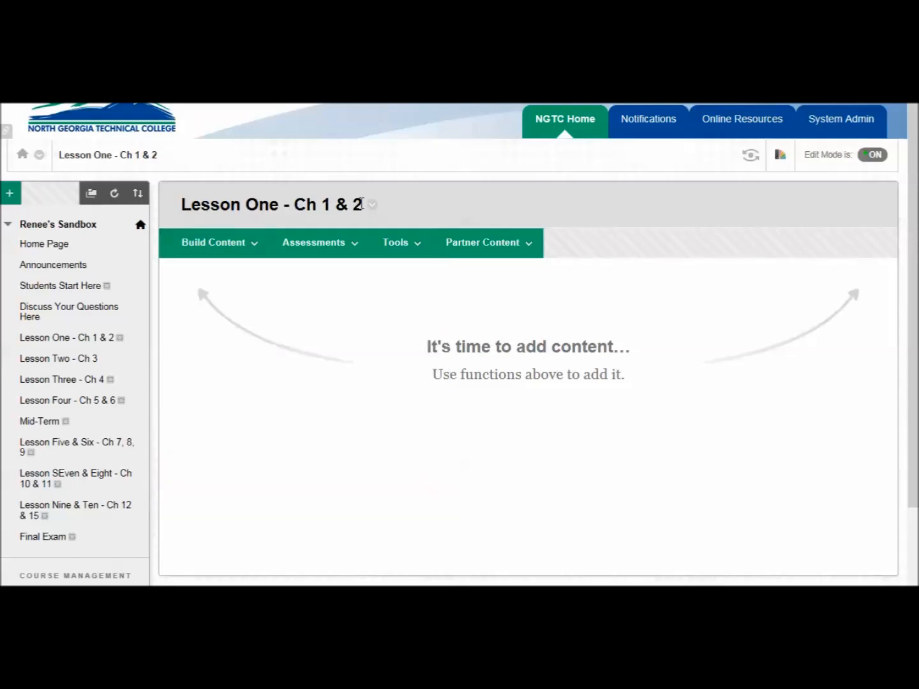
left_click(313, 243)
Start a new file content item in Lesson One - Ch 1 & 2 and name it "Your first file"
left_click(203, 246)
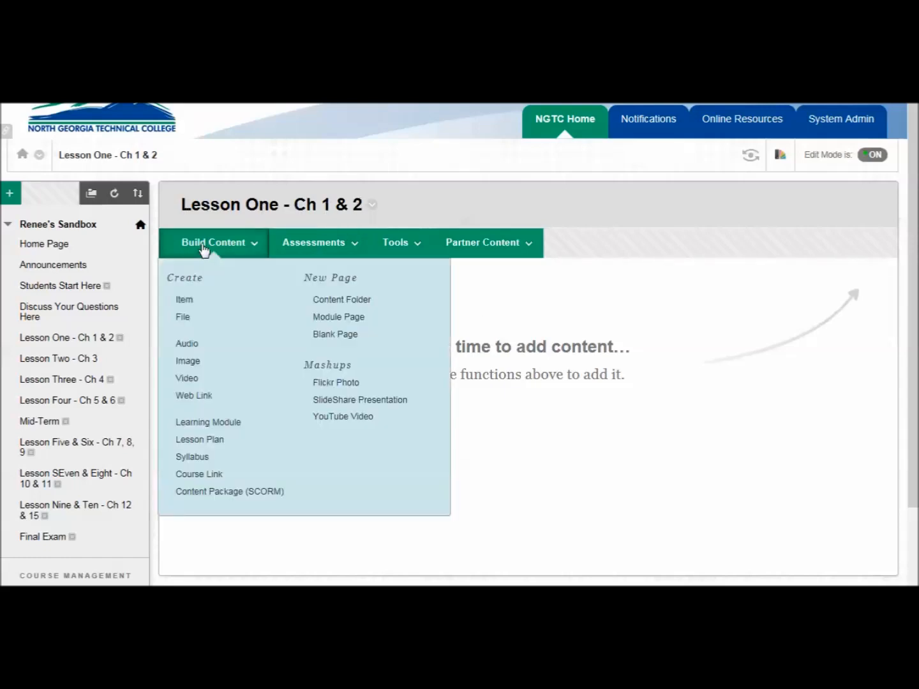
left_click(183, 318)
left_click(352, 435)
type("Your fi")
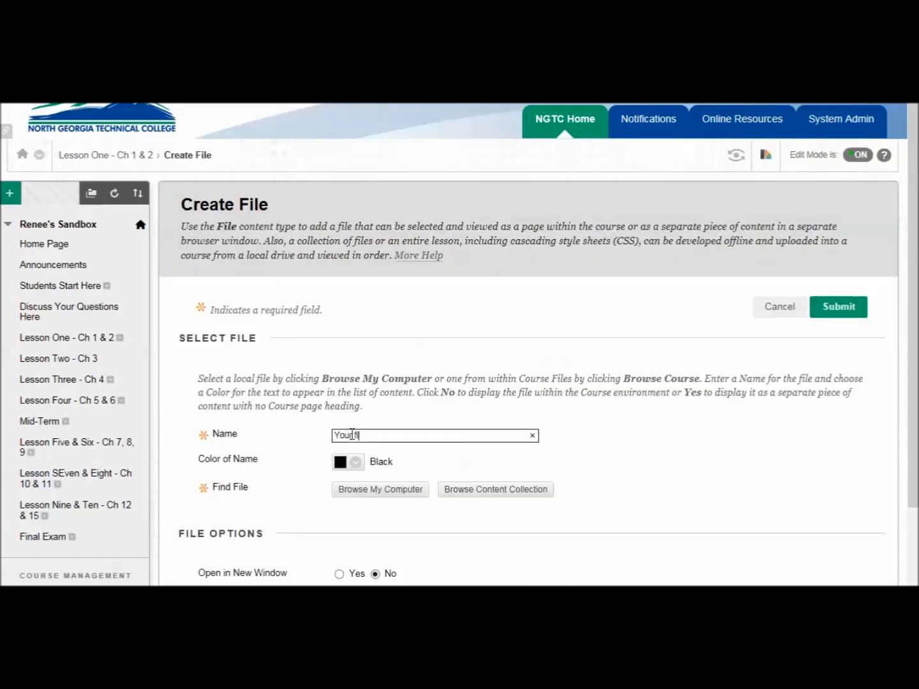
type("rst file")
Attach Assignments & Categories.docx from a folder on the Orange (F:) drive to the file item
left_click(387, 494)
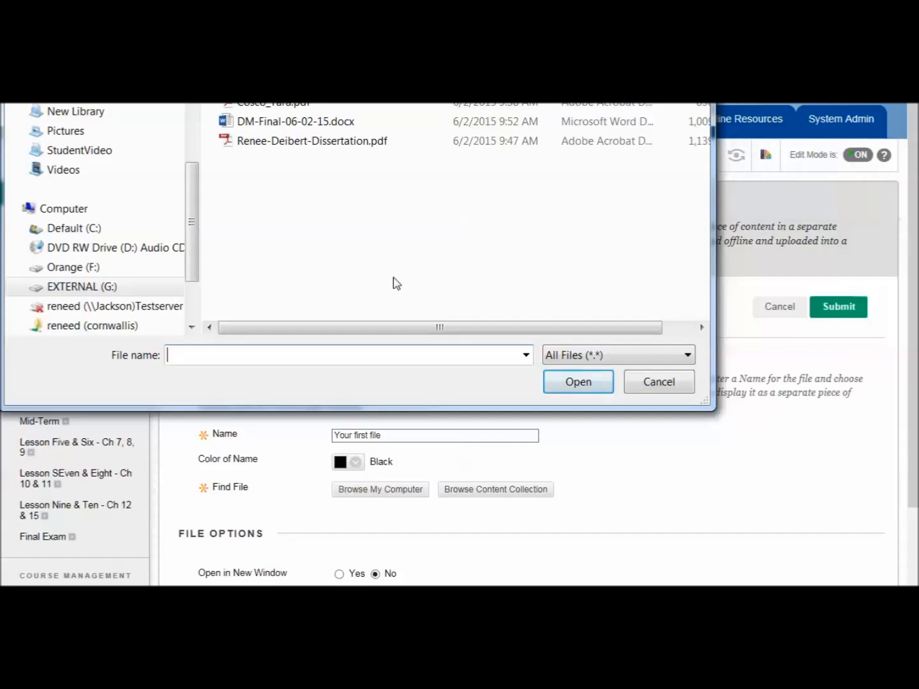
left_click(69, 268)
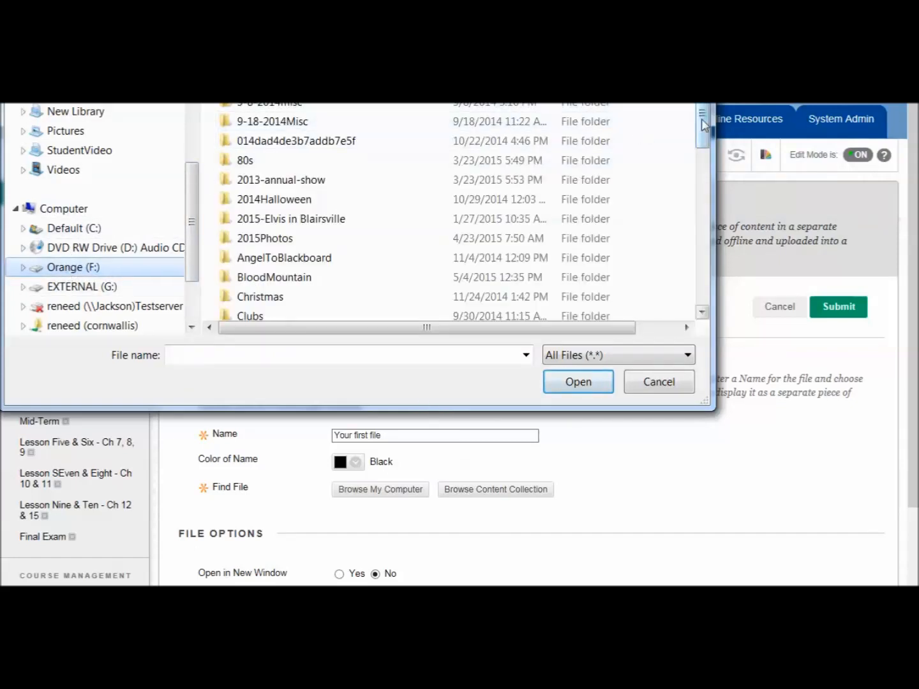
left_click_drag(701, 119, 700, 139)
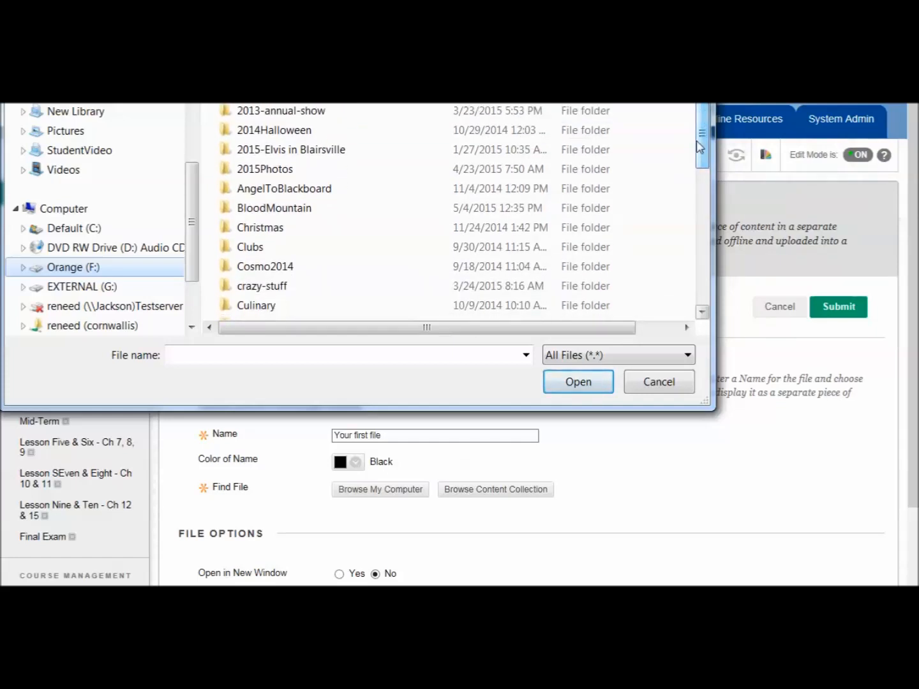
scroll(489, 195, "down", 10)
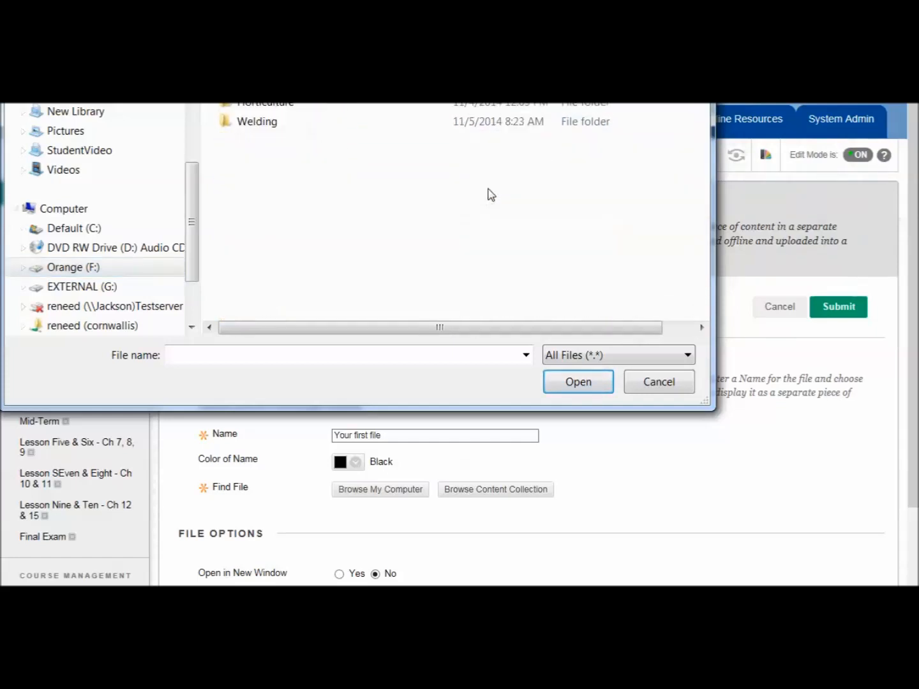
scroll(257, 129, "up", 5)
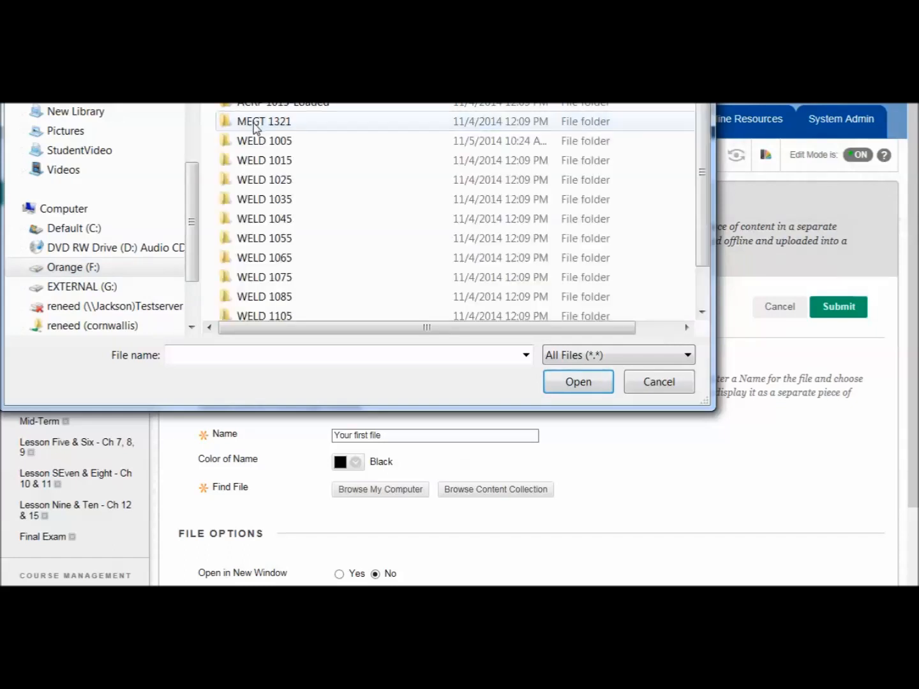
double_click(248, 201)
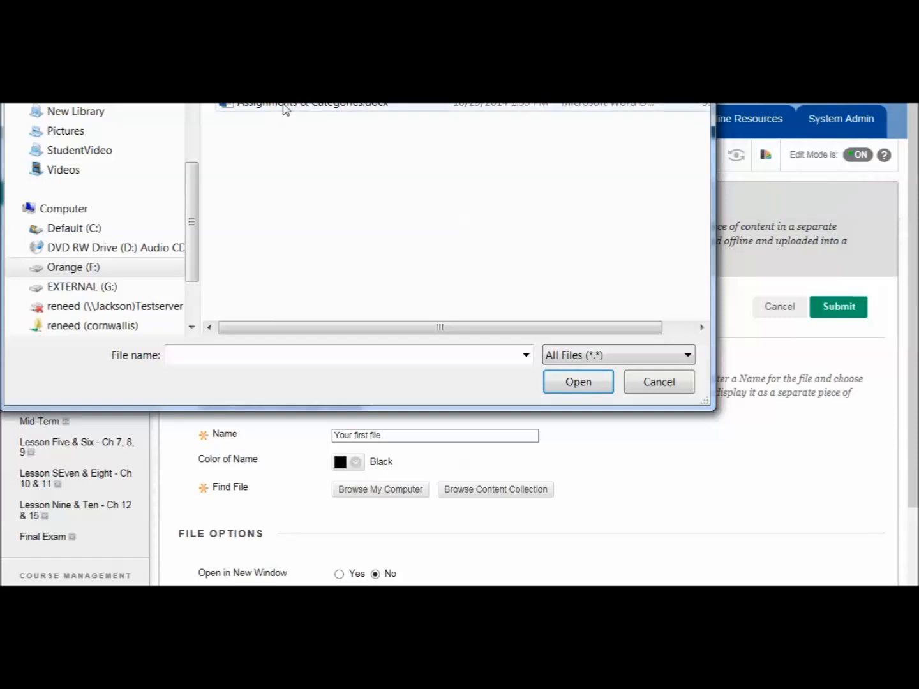
left_click(283, 107)
left_click(561, 384)
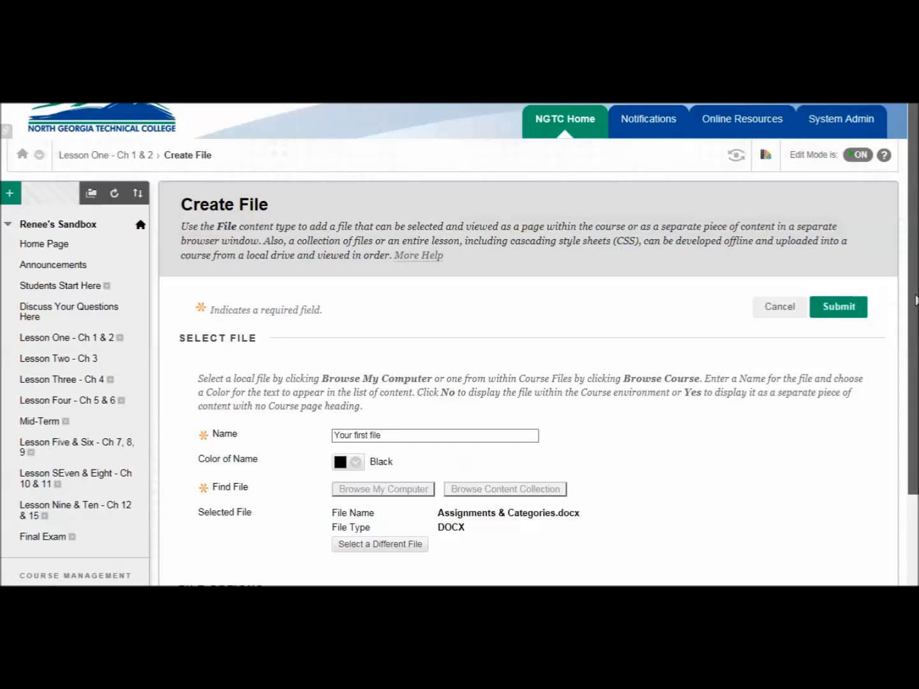
Set the file to open in a new window and submit it to Lesson One
left_click_drag(916, 300, 910, 404)
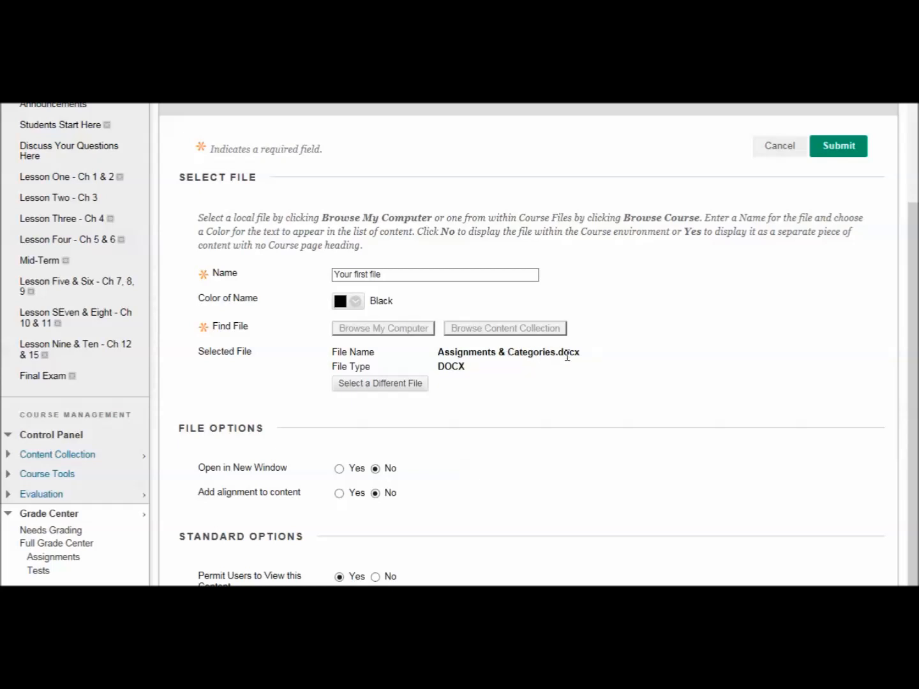
left_click(340, 468)
scroll(460, 345, "down", 3)
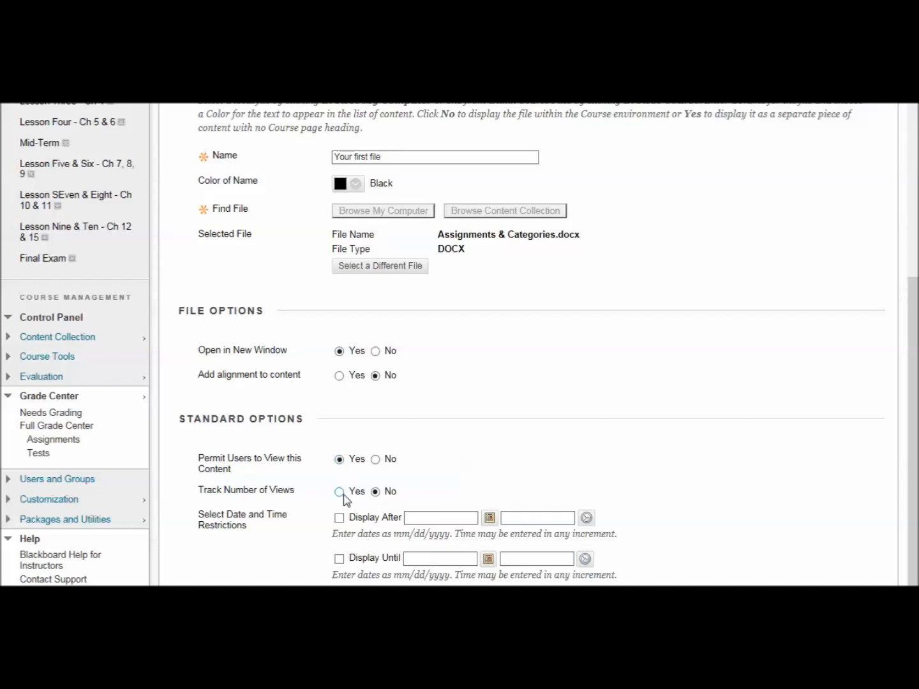
left_click_drag(913, 390, 900, 469)
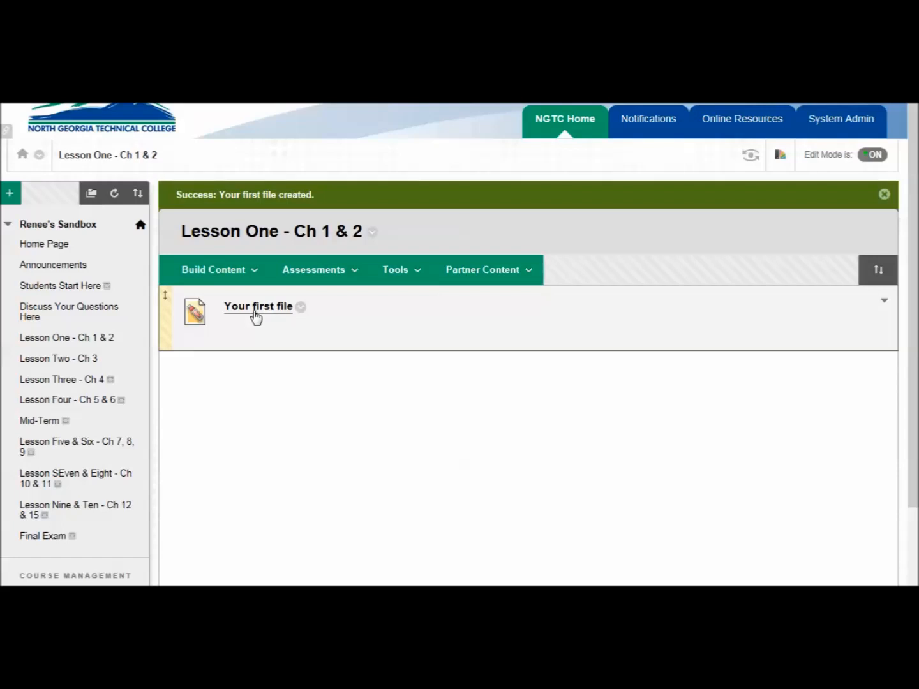
Start a new assignment in Lesson One named "Ch 1 Dropbox" with the instructions "very clear instructions."
left_click(349, 271)
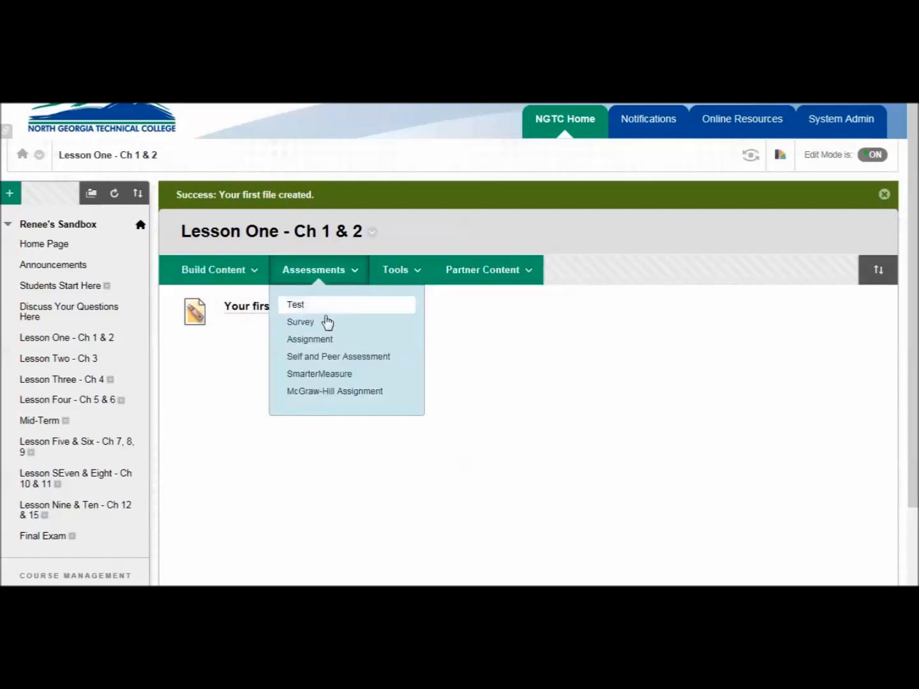
left_click(319, 340)
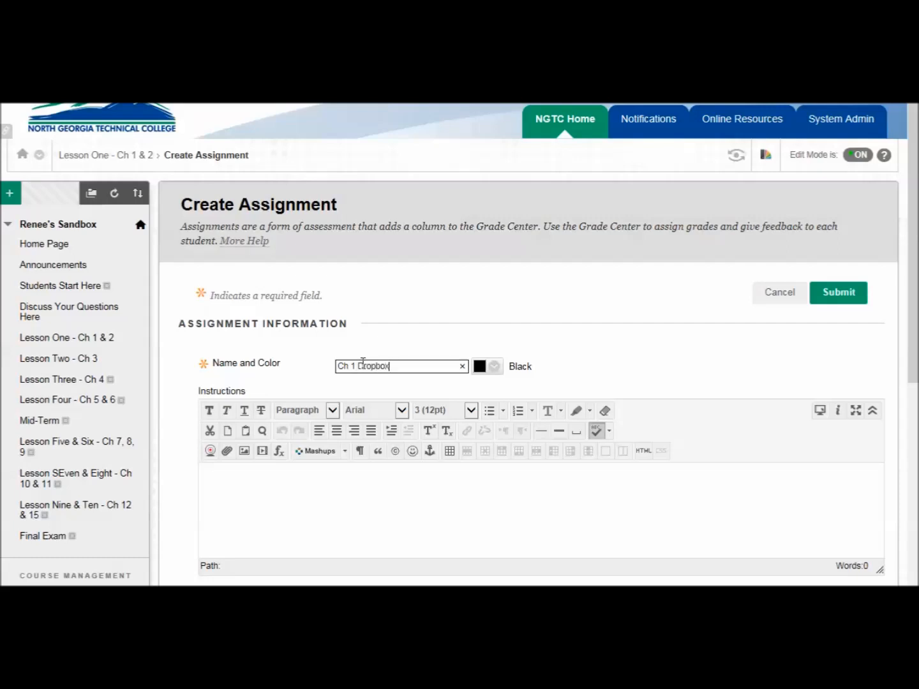
left_click(295, 479)
type("B")
key("BackSpace")
type("very clear instructions.")
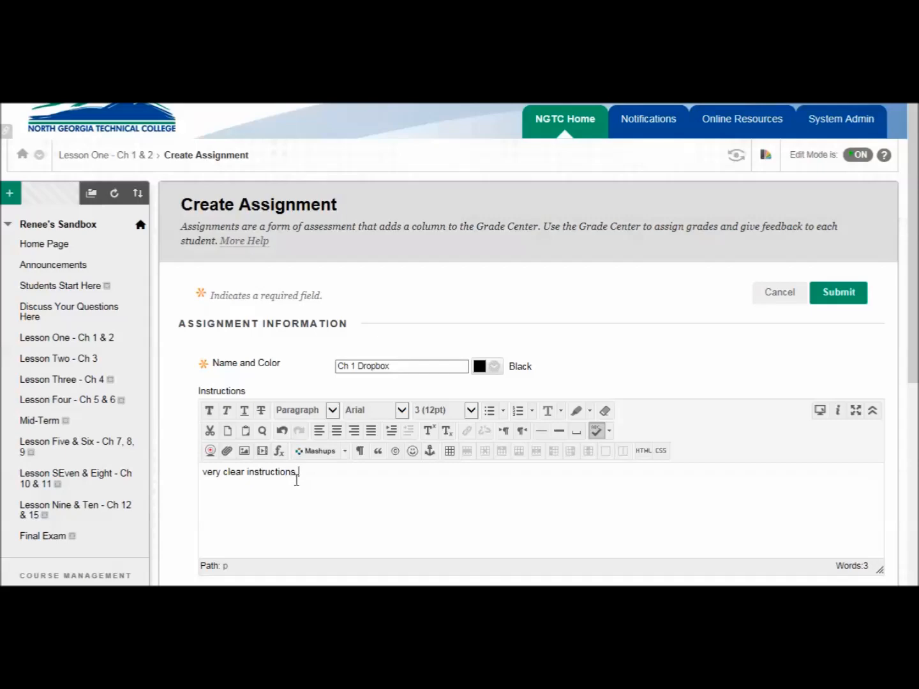
Enable a due date of 06/04/2015 for the assignment and set its points possible to 100
scroll(336, 458, "down", 3)
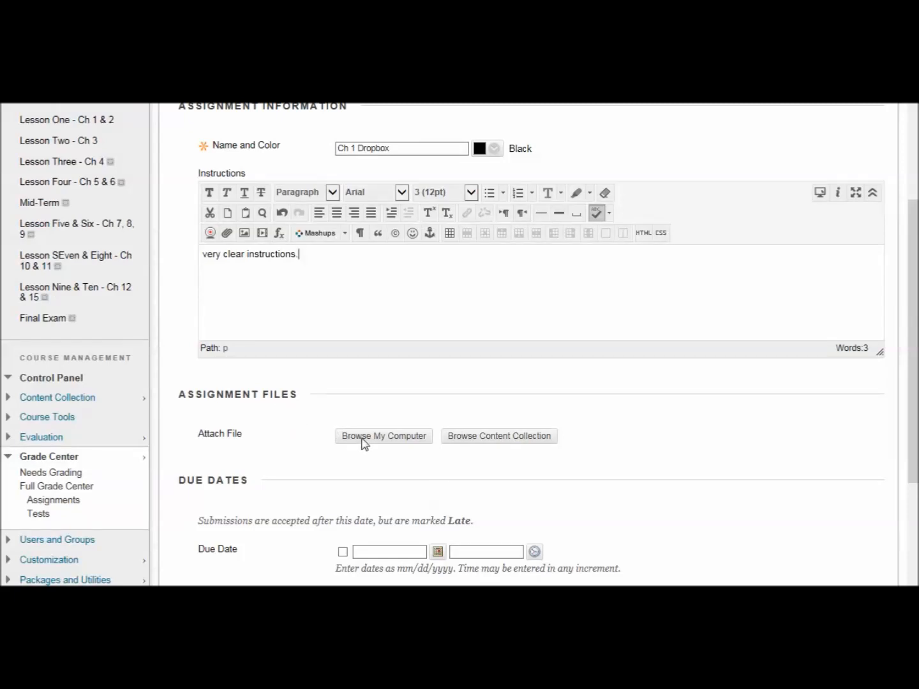
scroll(915, 337, "down", 2)
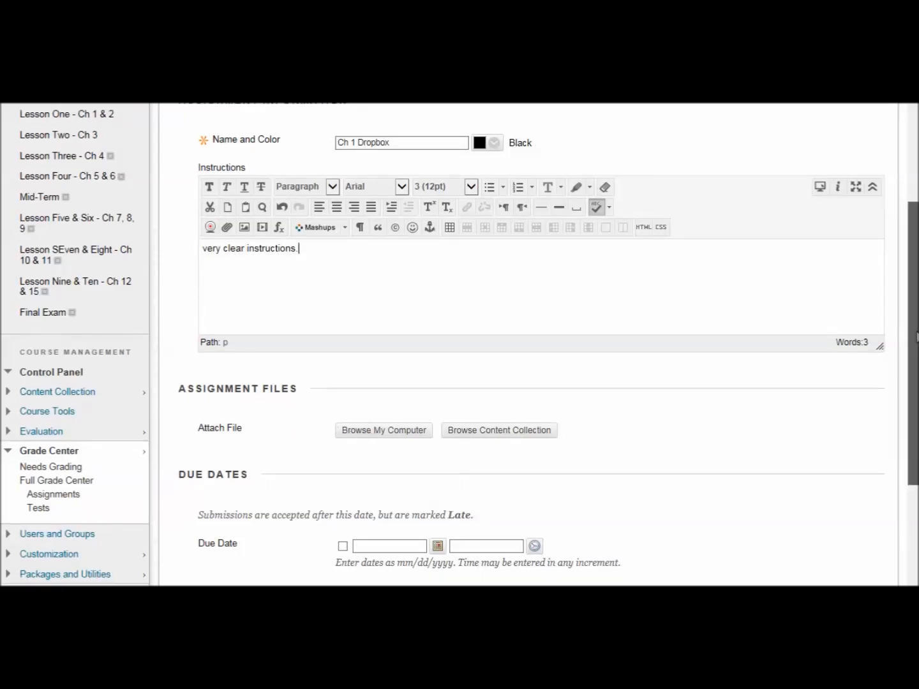
left_click(342, 456)
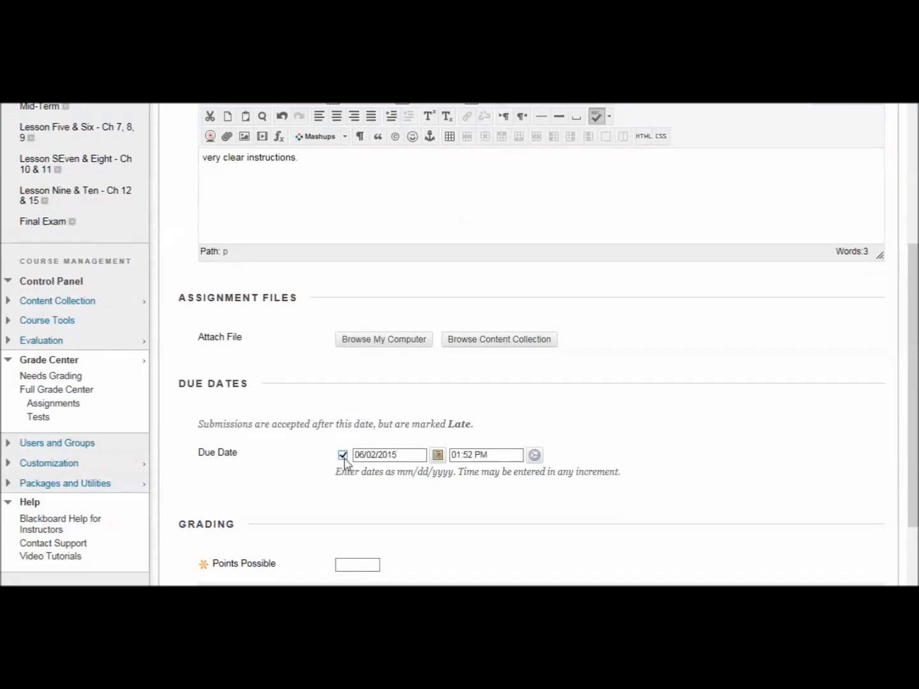
left_click(438, 455)
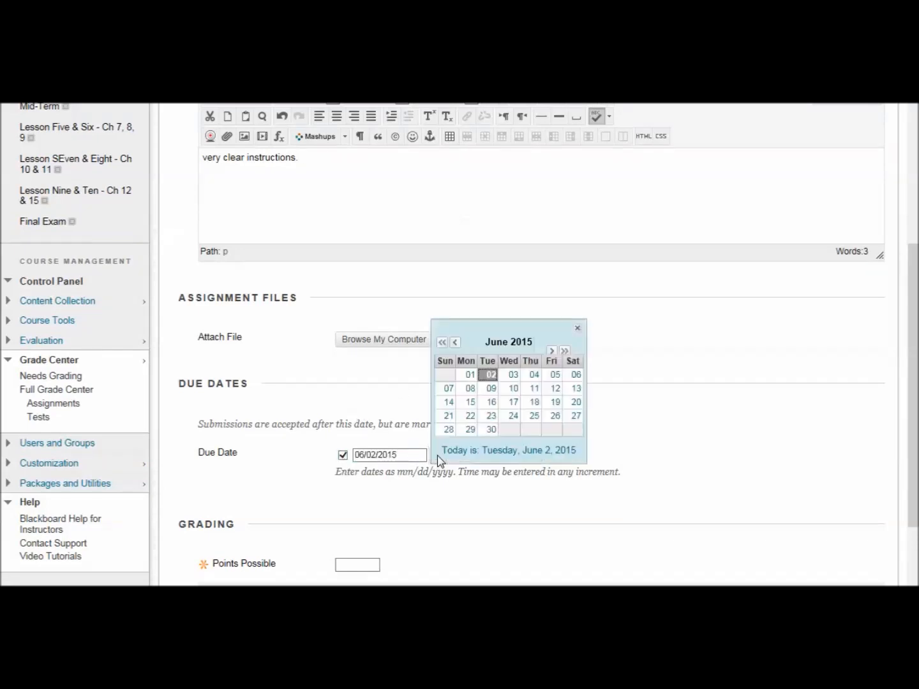
left_click(532, 377)
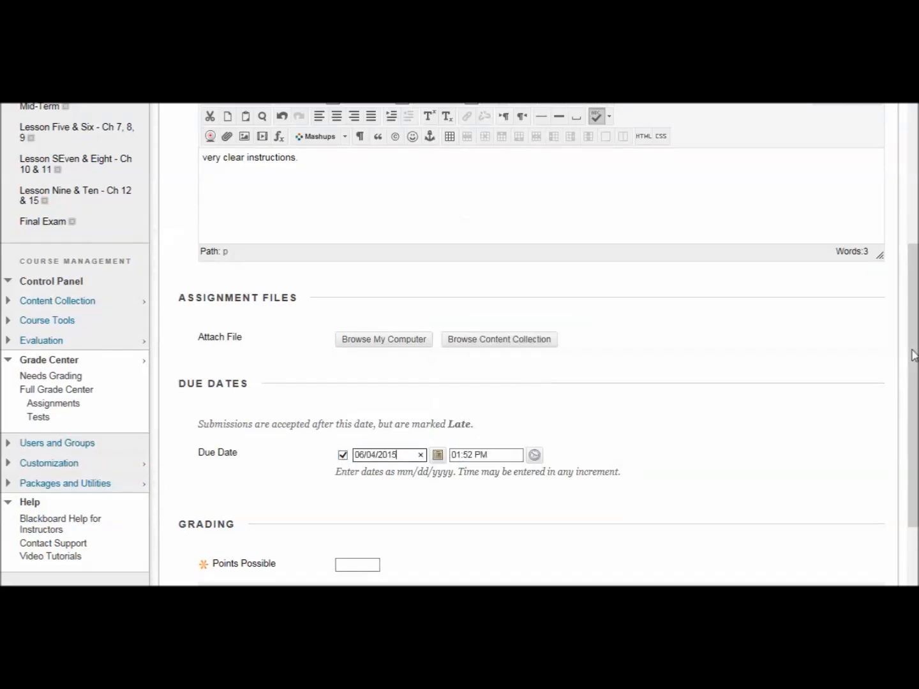
scroll(913, 361, "down", 2)
left_click(371, 476)
type("100")
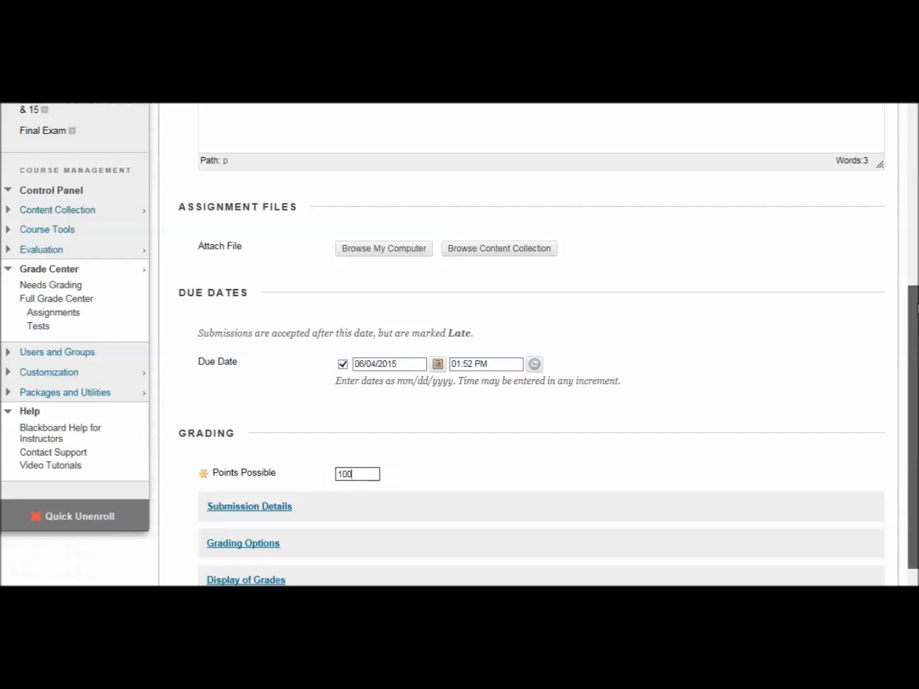
Expand the assignment's submission details and grading options to review the available settings
scroll(904, 383, "down", 3)
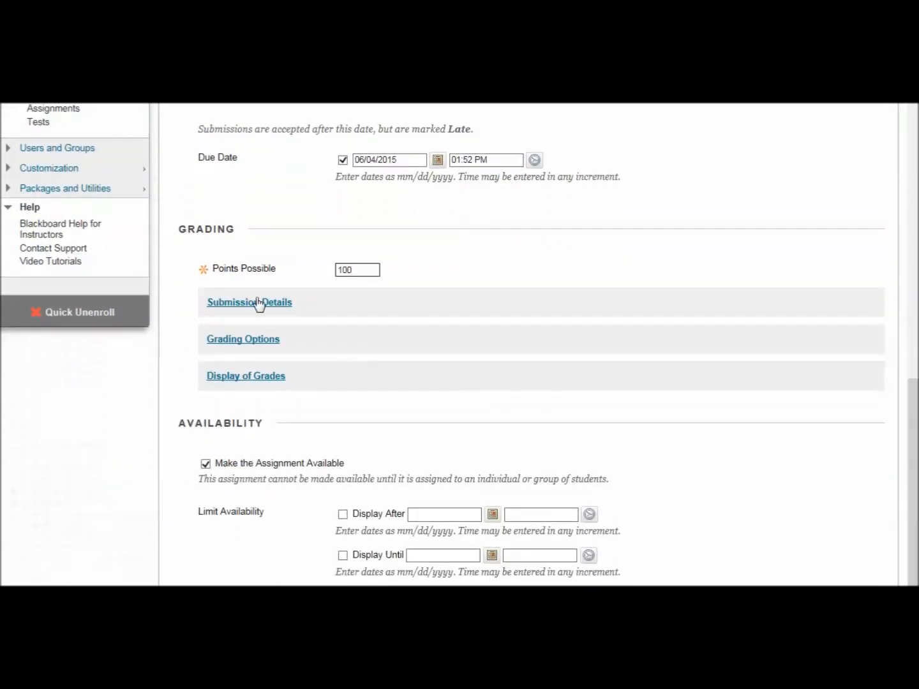
left_click(260, 304)
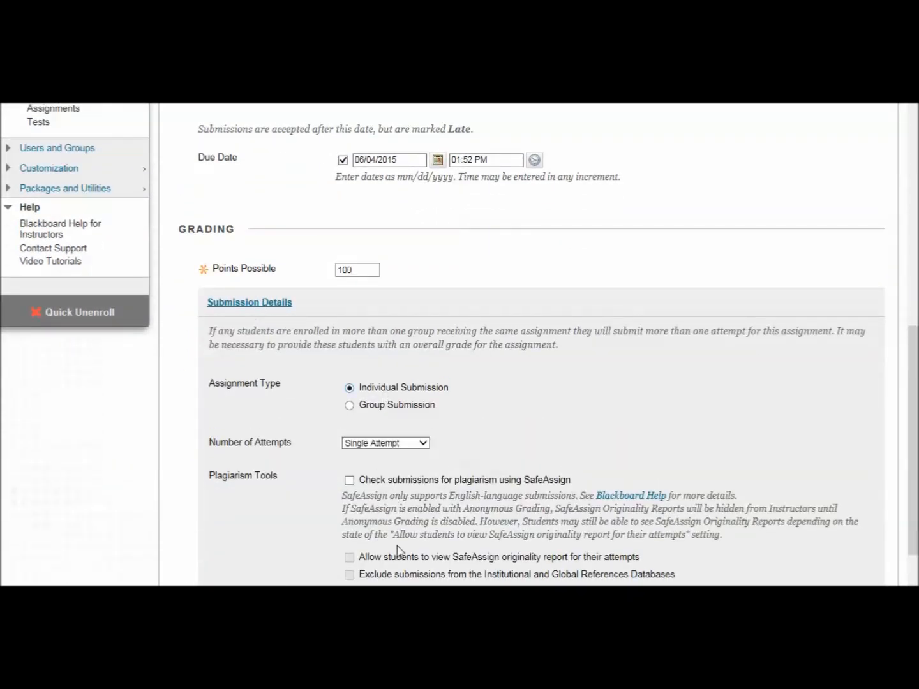
scroll(910, 356, "down", 4)
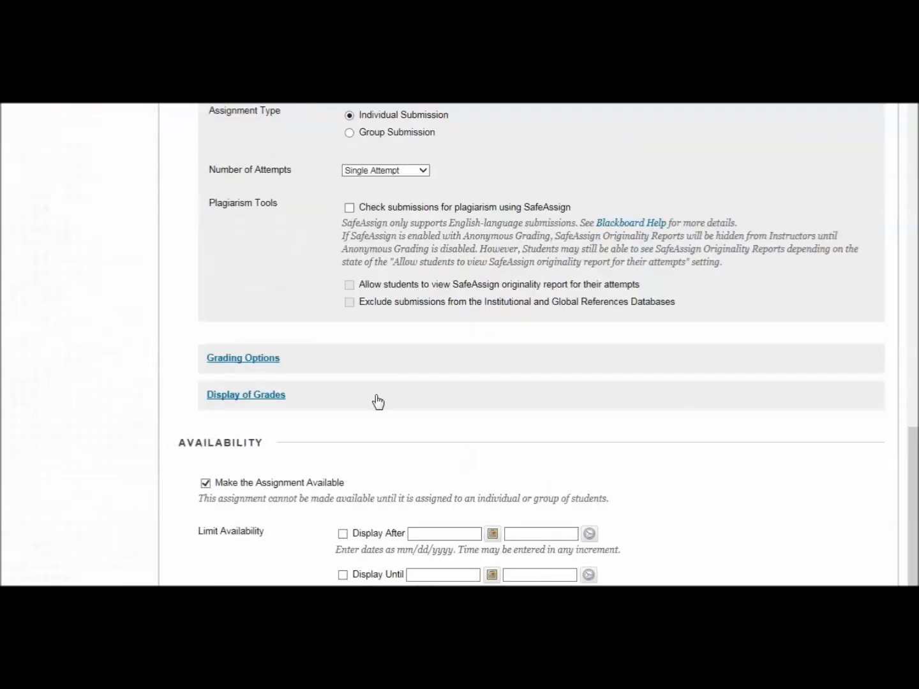
left_click(262, 366)
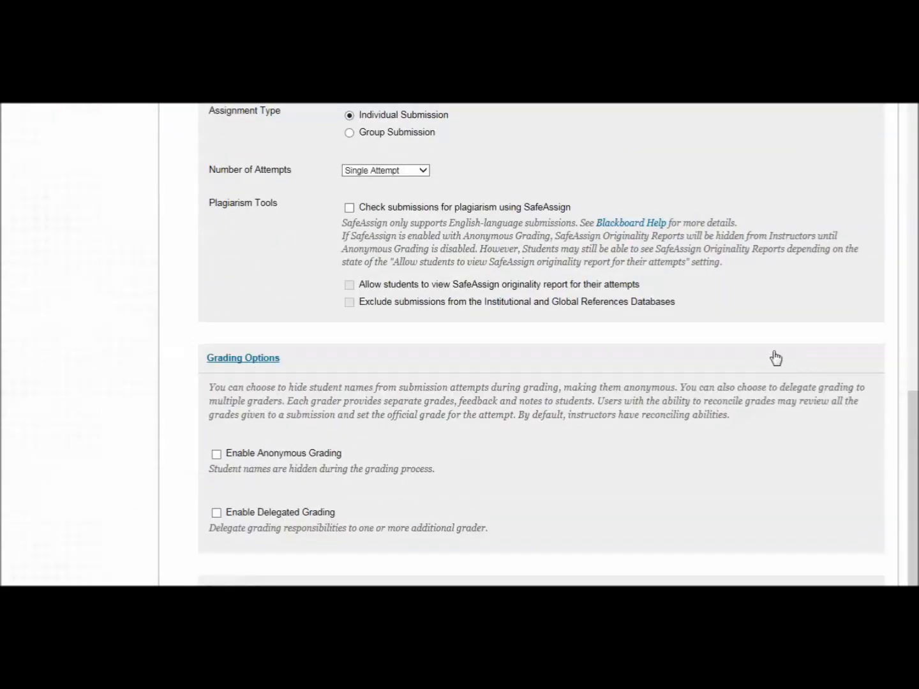
left_click_drag(916, 407, 905, 469)
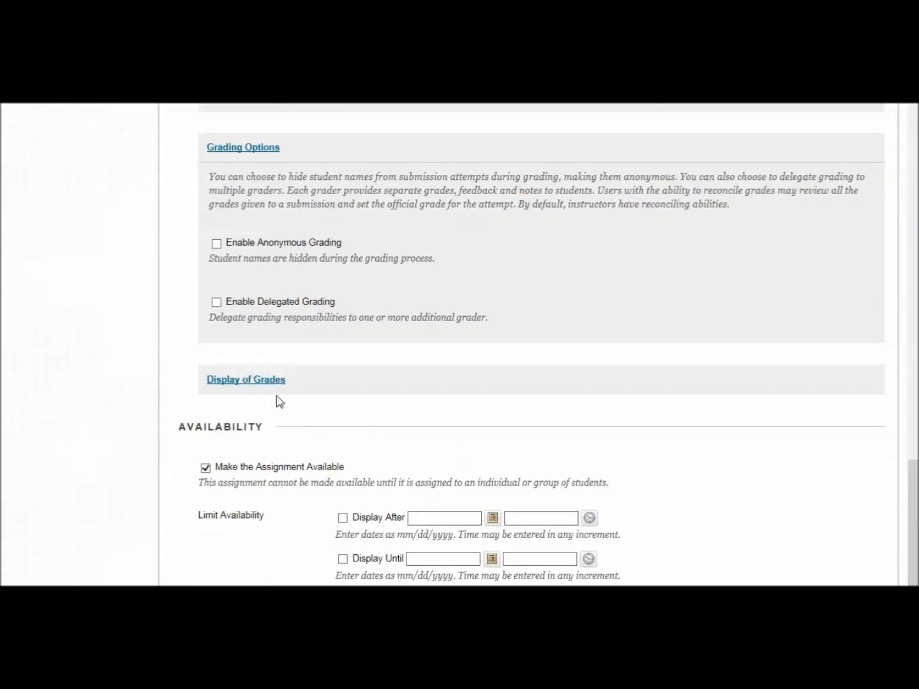
Set the assignment's primary grade display to Percentage, and submit it with tracking of the number of views enabled
left_click(262, 384)
left_click_drag(915, 432, 916, 453)
left_click(430, 402)
left_click(414, 430)
left_click_drag(916, 456, 914, 557)
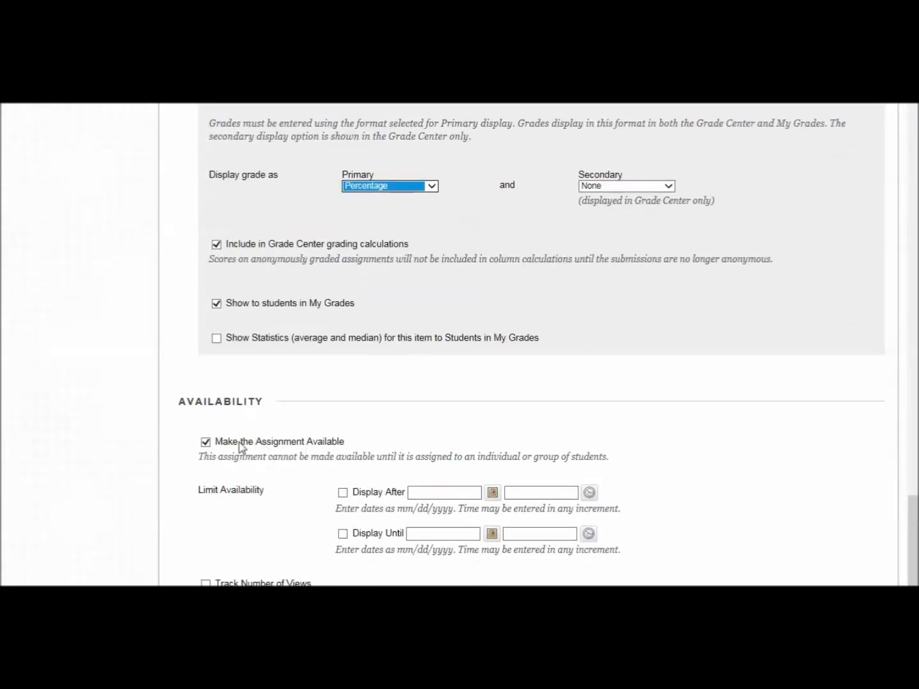
left_click(205, 583)
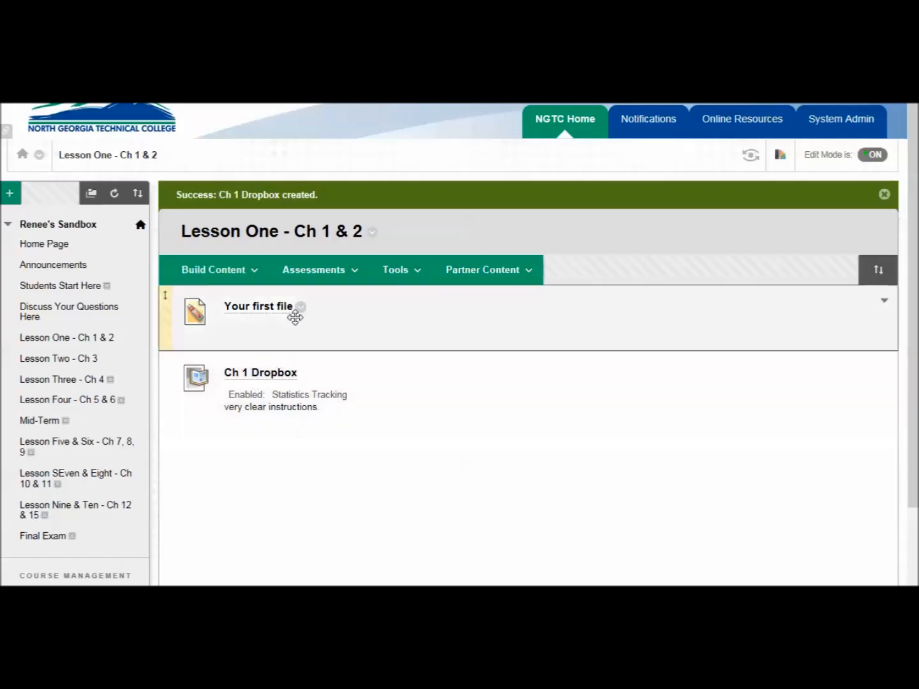
Add the existing test "Your first exam" to Lesson One
left_click(313, 280)
left_click(295, 304)
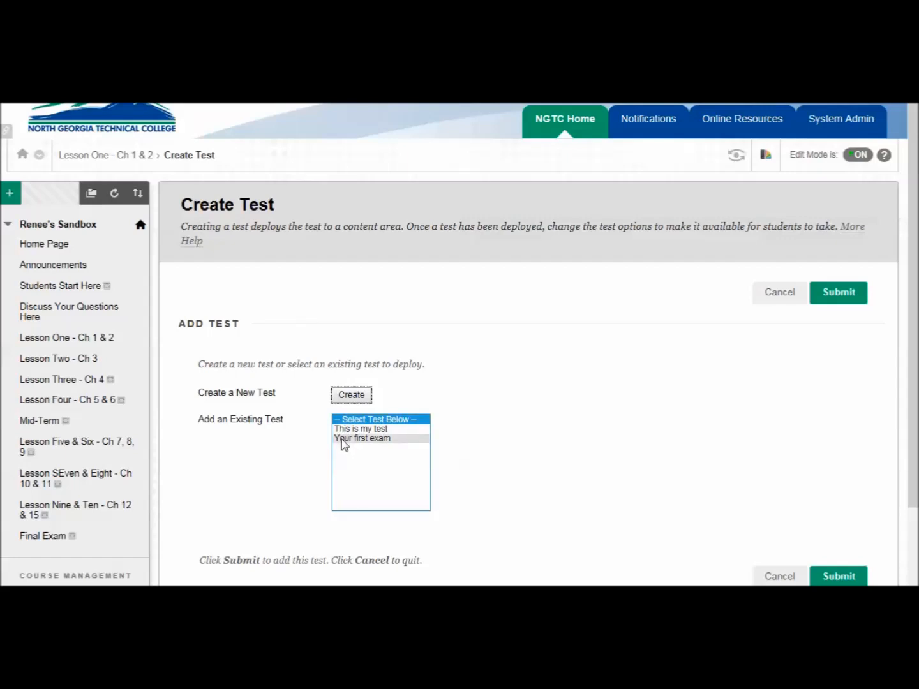
left_click(343, 438)
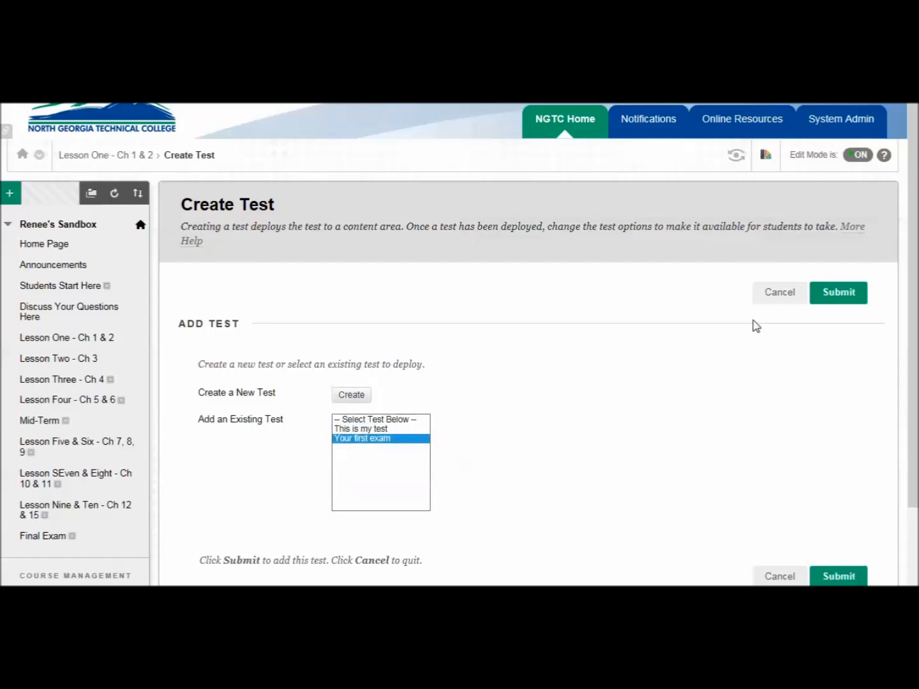
Make the exam's link available, add a new announcement for it, and enable Force Completion
left_click_drag(913, 234, 917, 316)
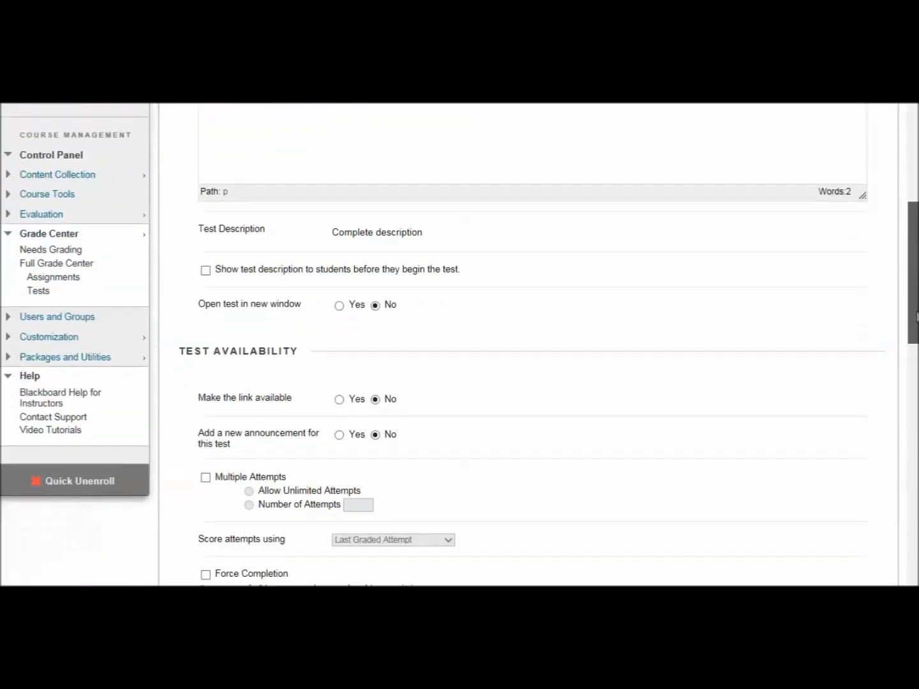
left_click(339, 398)
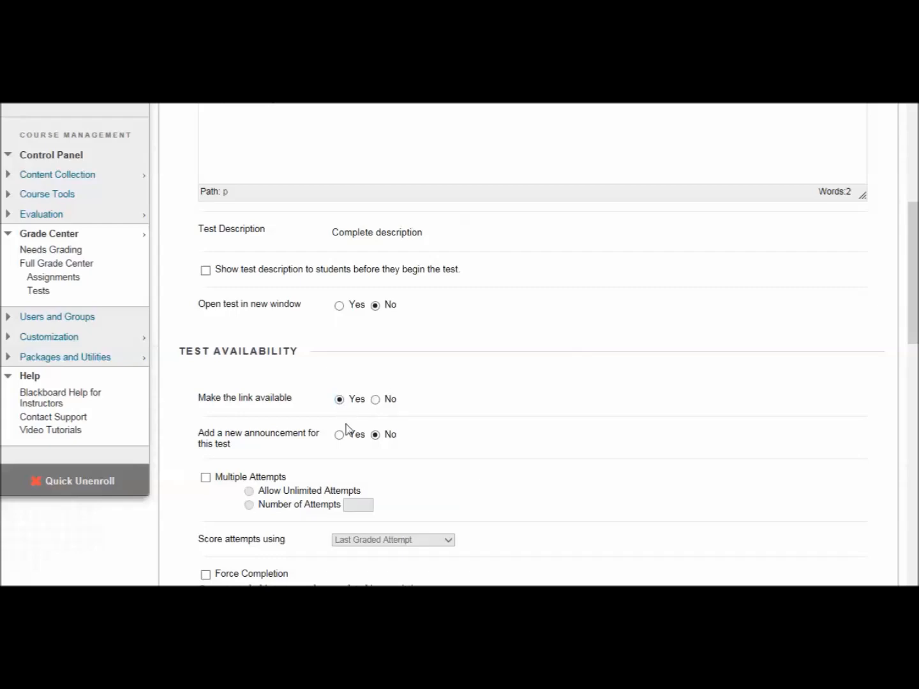
left_click(339, 435)
left_click_drag(912, 327, 902, 404)
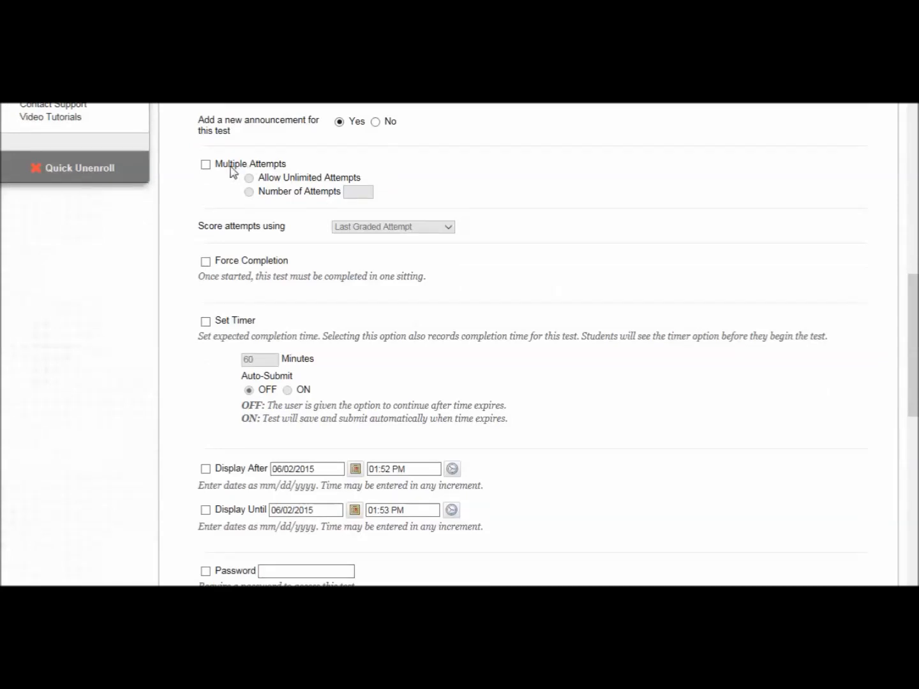
left_click(206, 263)
Enable a due date of 06/05/2015 for the exam and submit its test options
left_click_drag(911, 297, 915, 349)
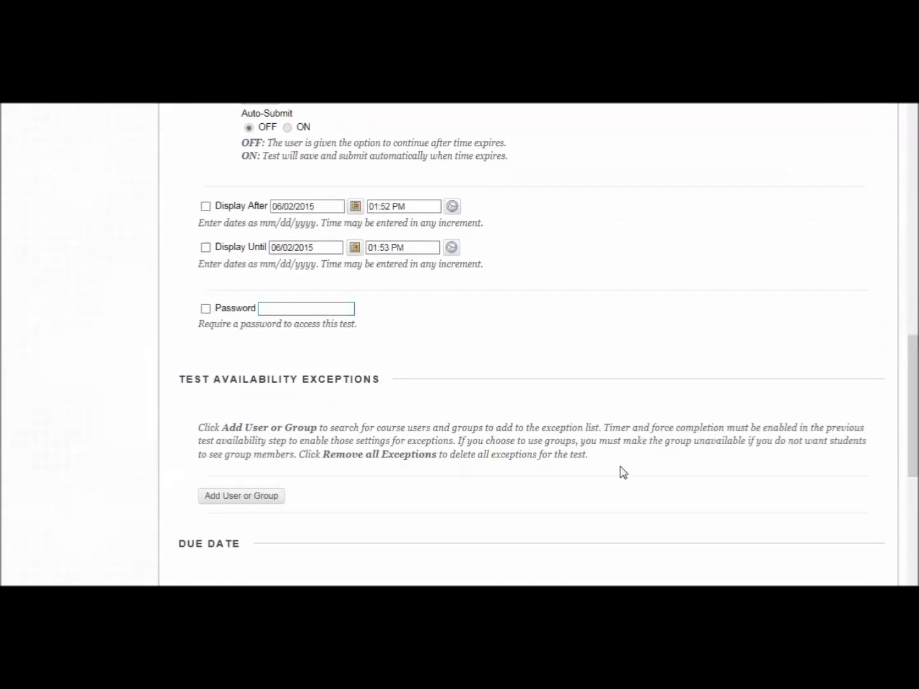
left_click_drag(912, 392, 914, 457)
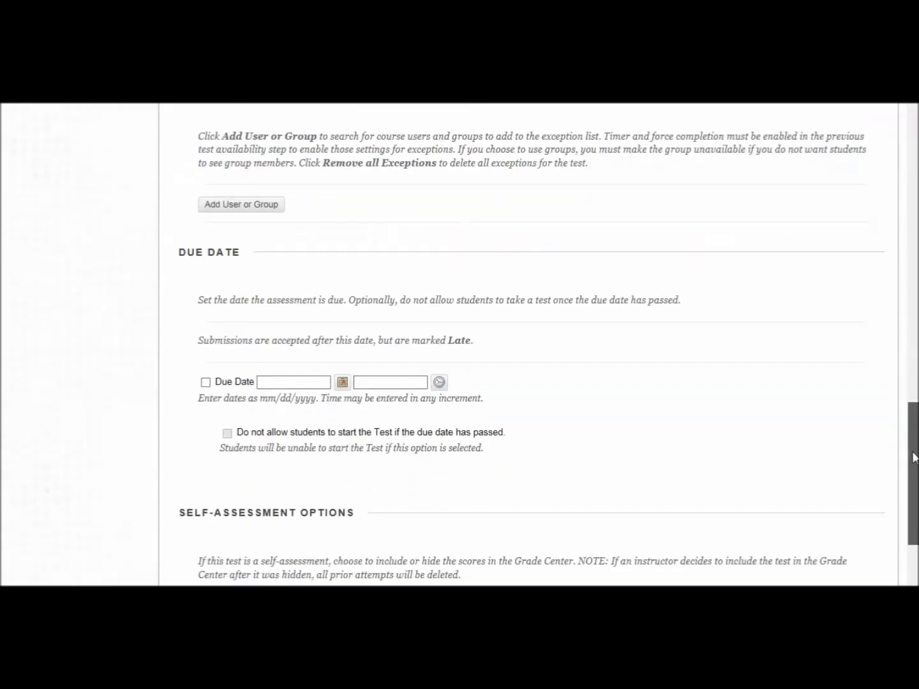
left_click(206, 382)
left_click(342, 382)
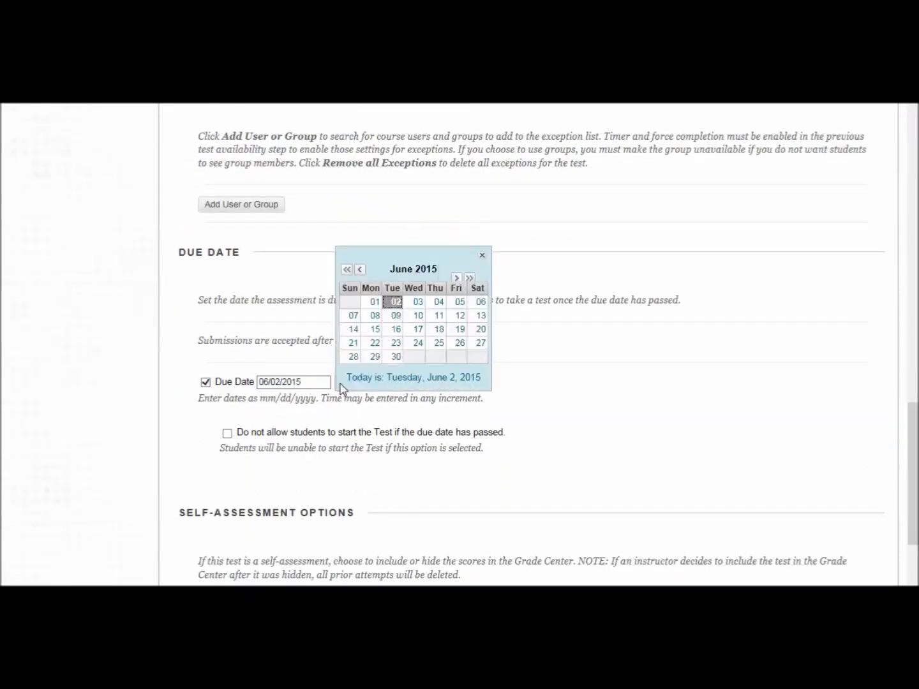
left_click(456, 302)
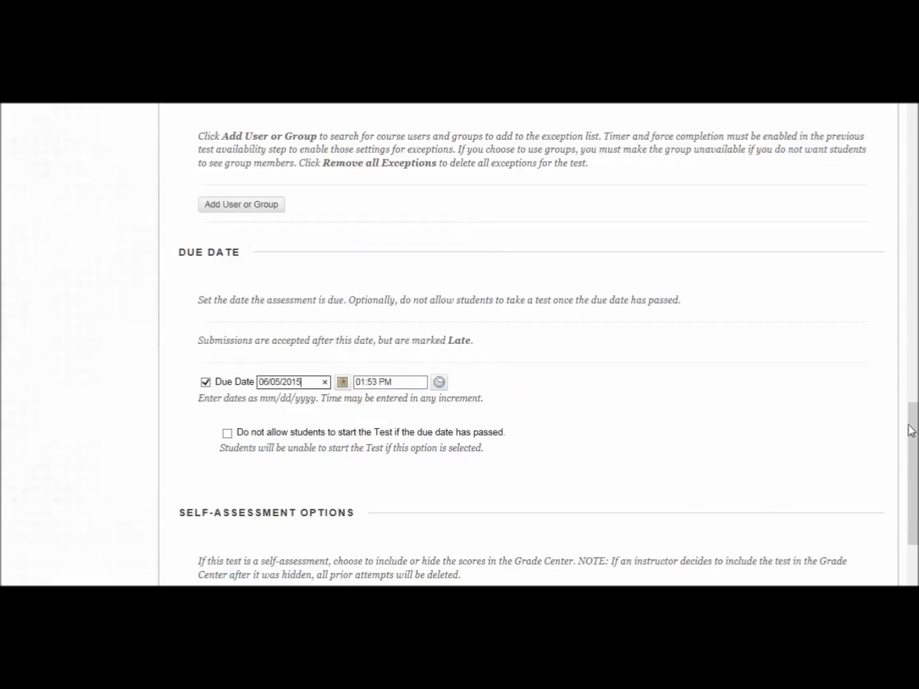
left_click_drag(910, 431, 913, 550)
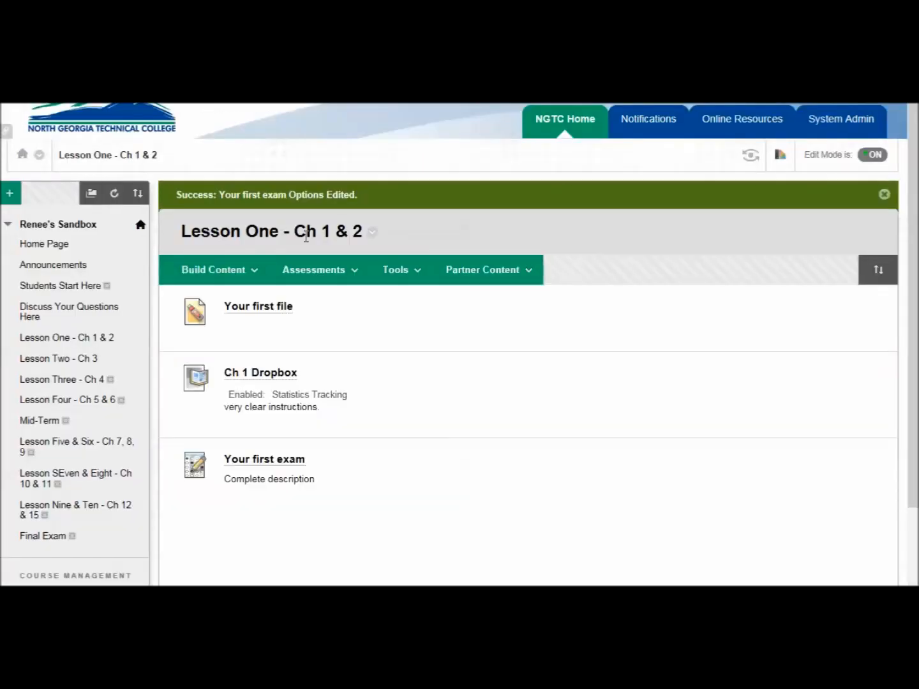
Open Lesson Two and preview its existing "sfwe" assignment to examine the due date, points and submission options
mouse_move(233, 308)
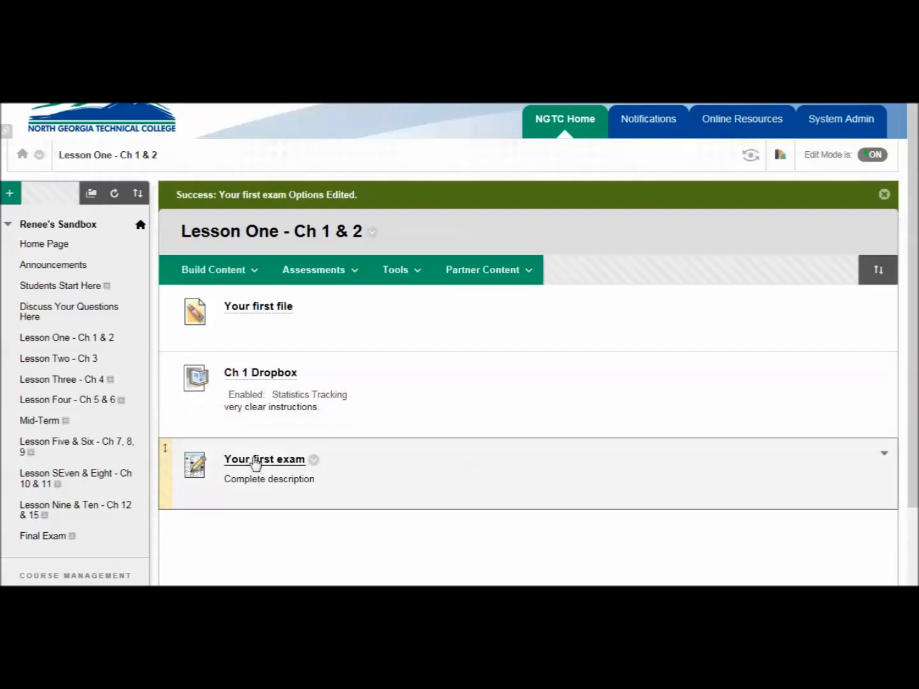
left_click(46, 360)
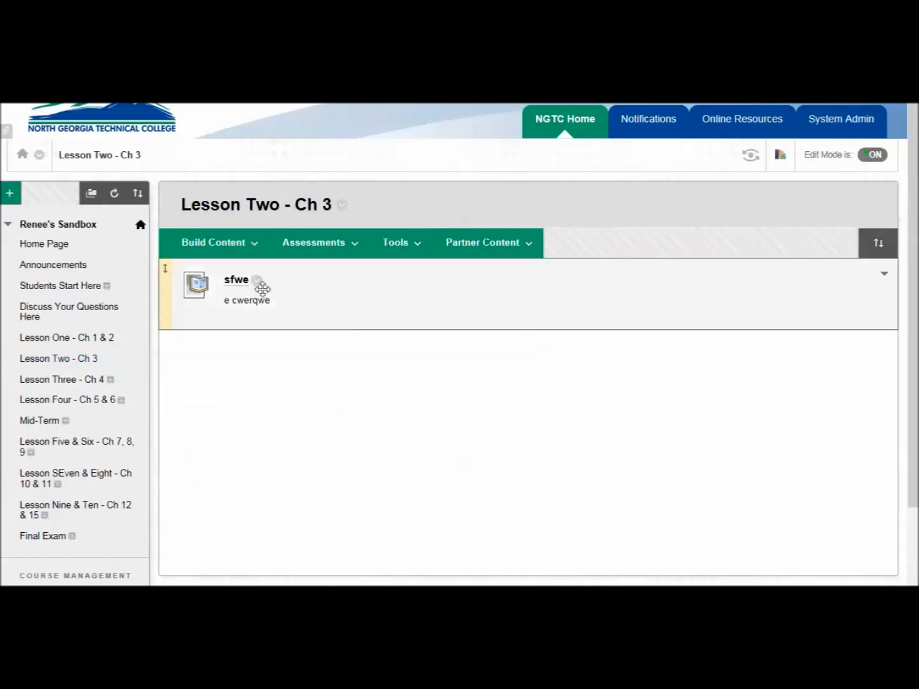
left_click(238, 281)
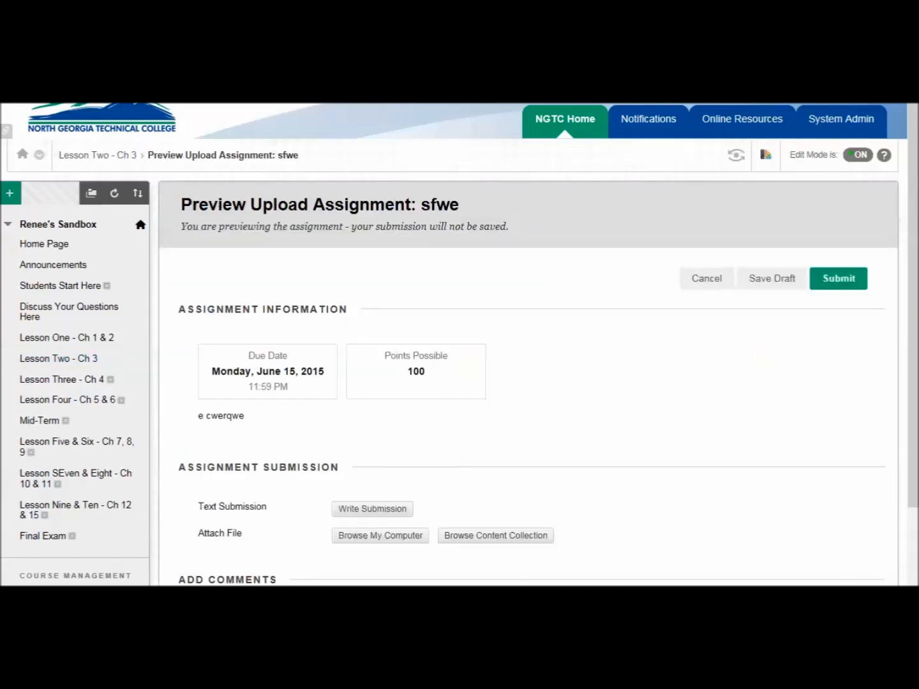
left_click_drag(910, 233, 916, 381)
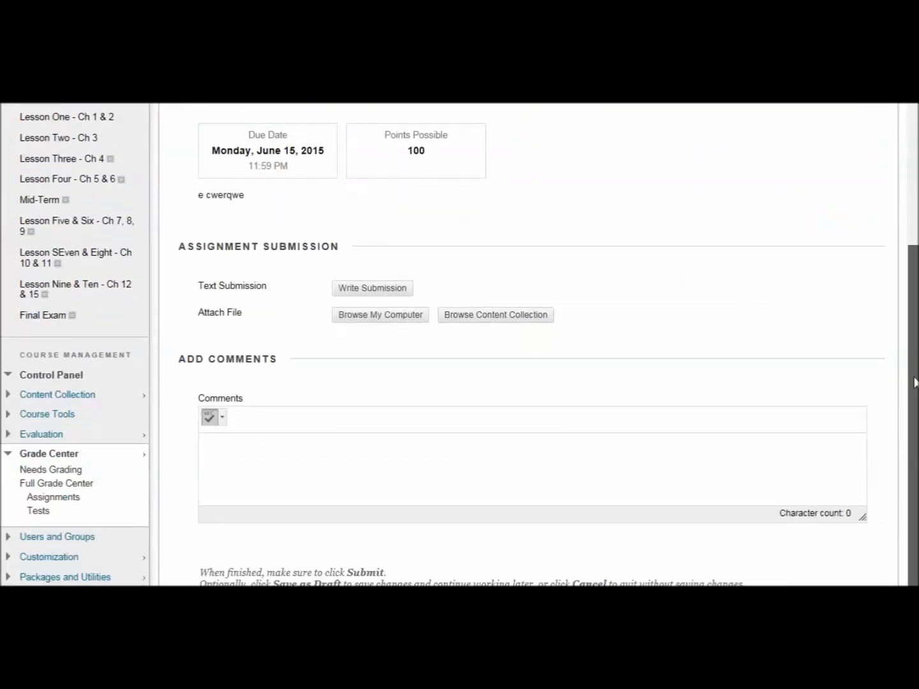
scroll(915, 382, "up", 3)
scroll(915, 382, "up", 3)
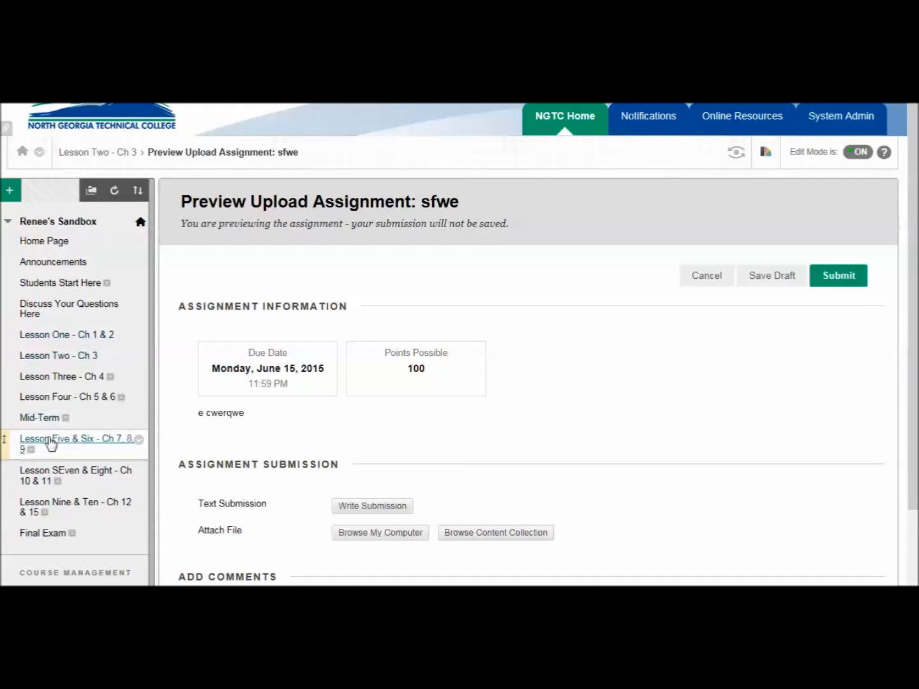
Start a new file item in Lesson Two named "Chapter 3 PowerPoint"
left_click(58, 357)
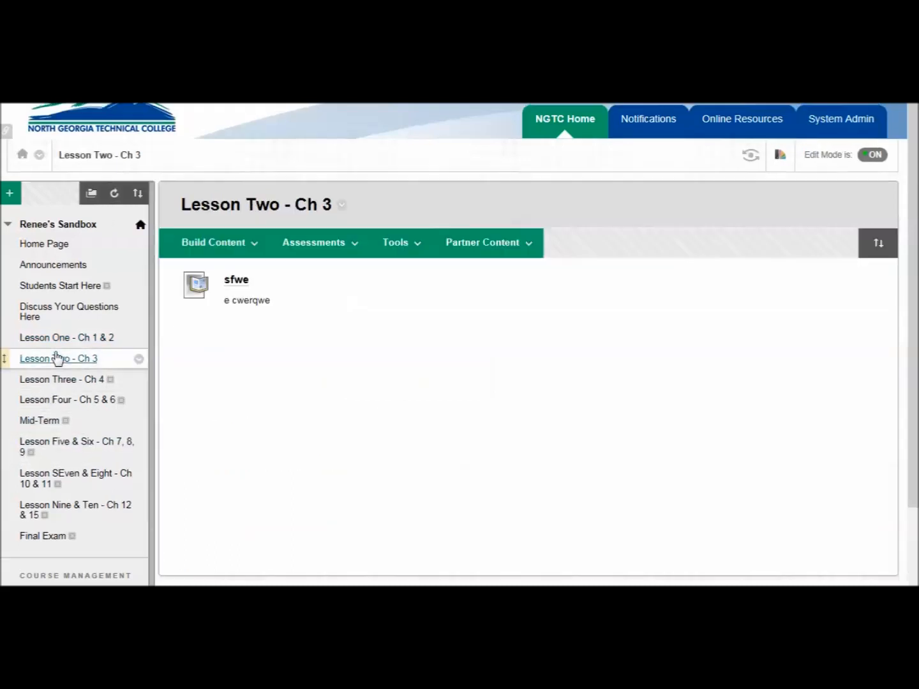
left_click(248, 246)
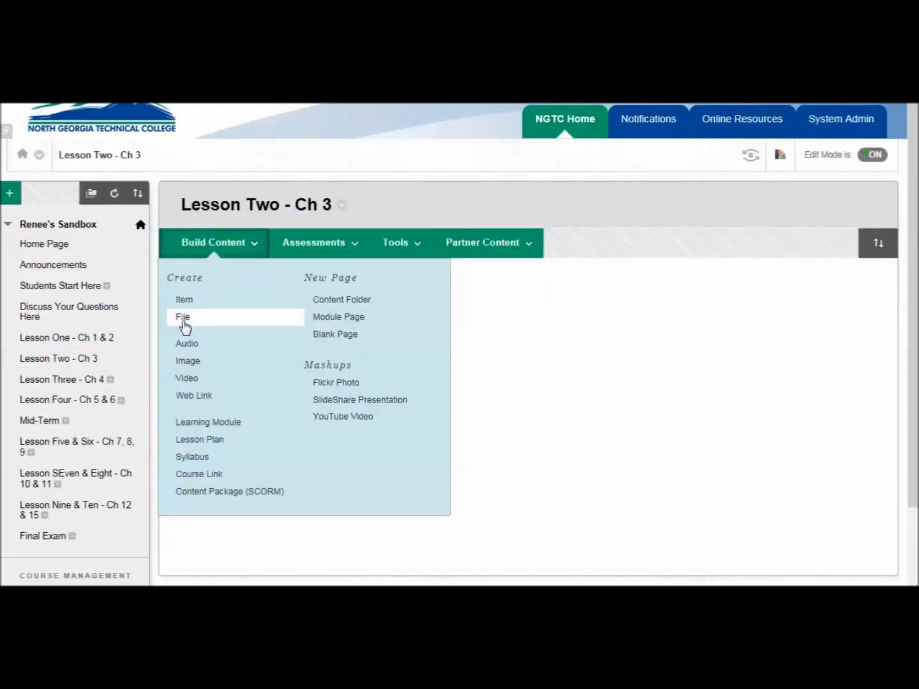
left_click(184, 326)
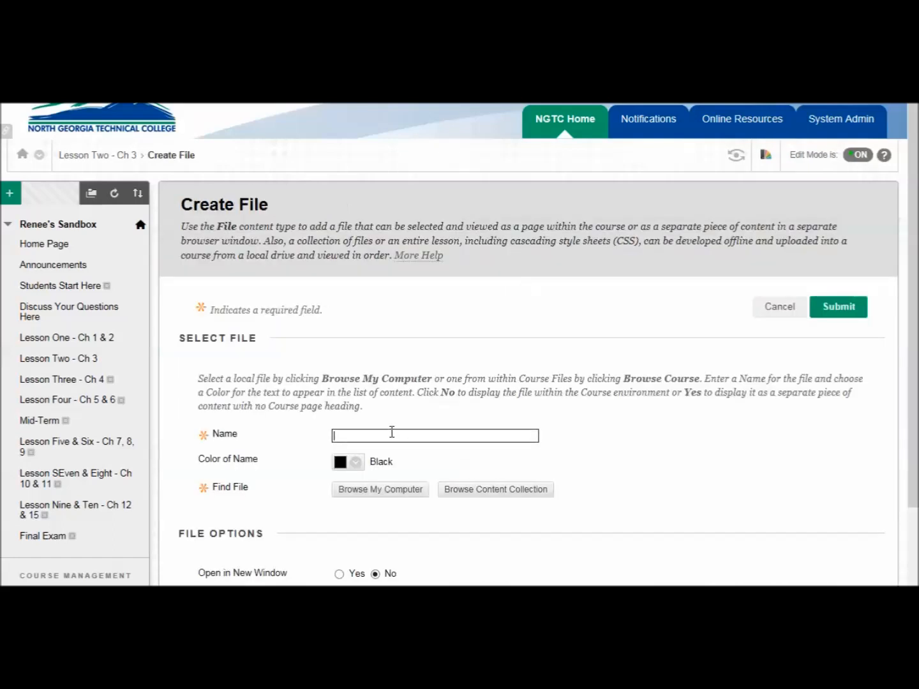
type("Chapter 3")
type("PowerPoint")
Attach "facilitating strategic vison.pdf" from the EXTERNAL (G:) drive, and submit the file item with opening in a new window enabled
left_click_drag(906, 239, 910, 344)
left_click(422, 338)
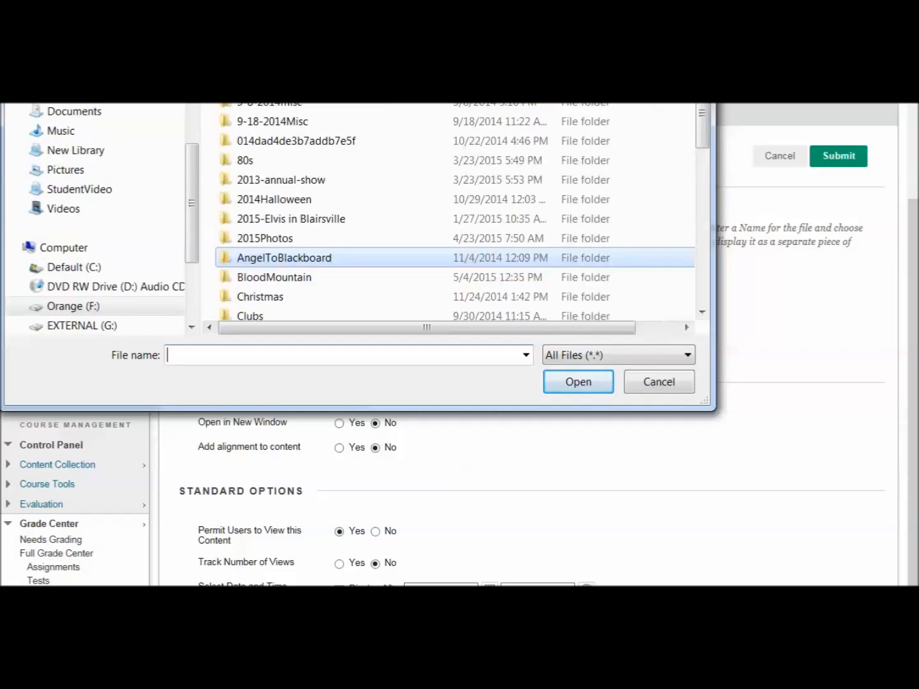
left_click(94, 327)
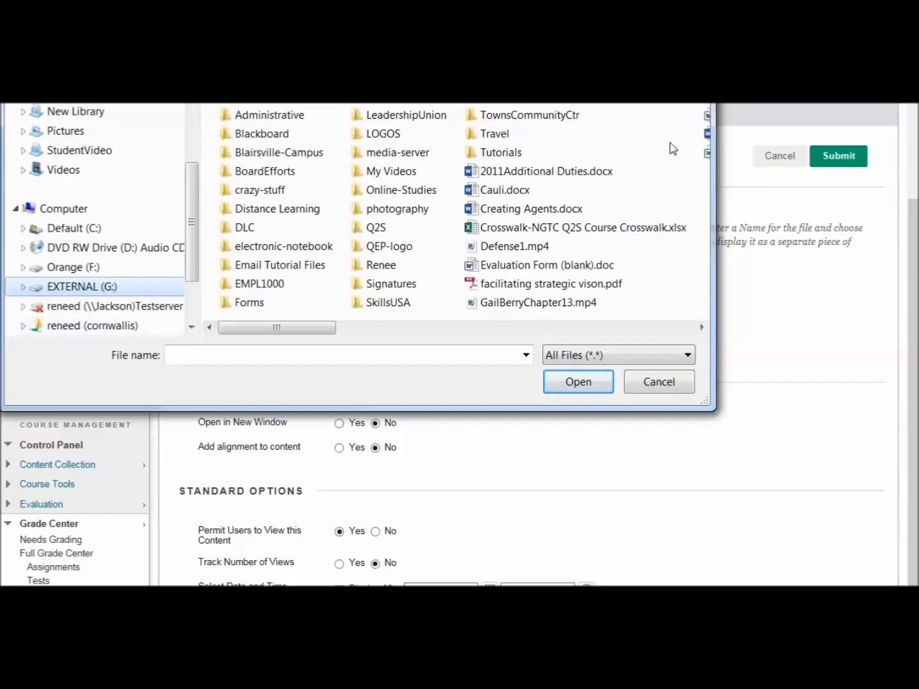
left_click_drag(326, 328, 358, 332)
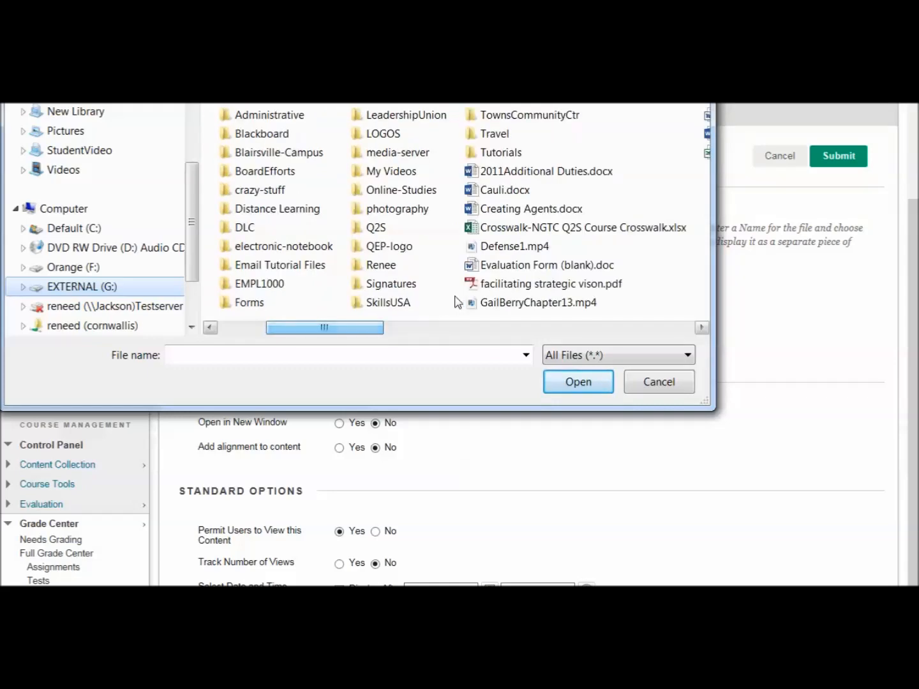
left_click(486, 286)
left_click(585, 381)
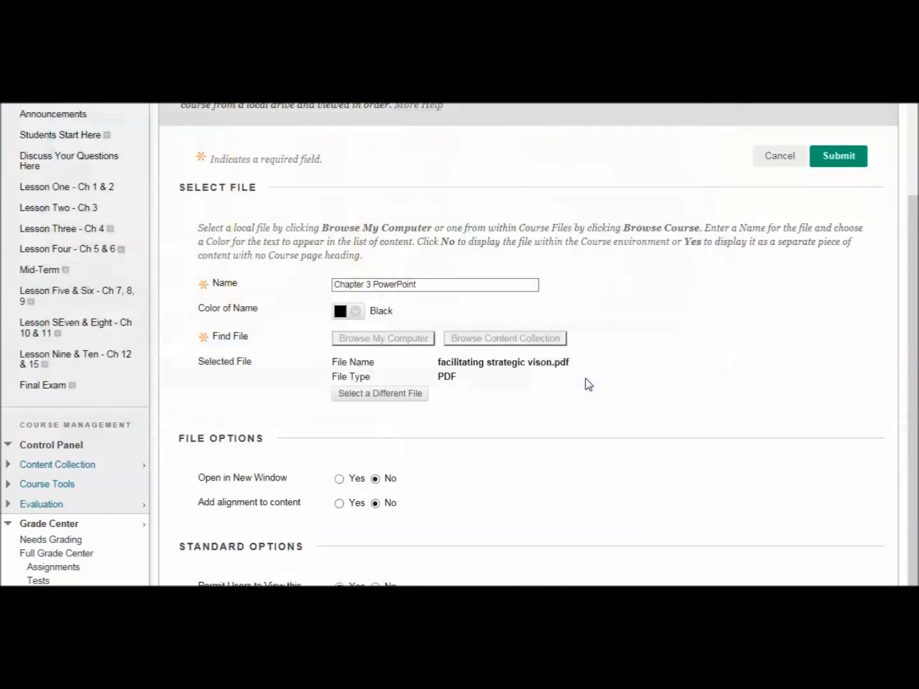
left_click_drag(915, 247, 917, 336)
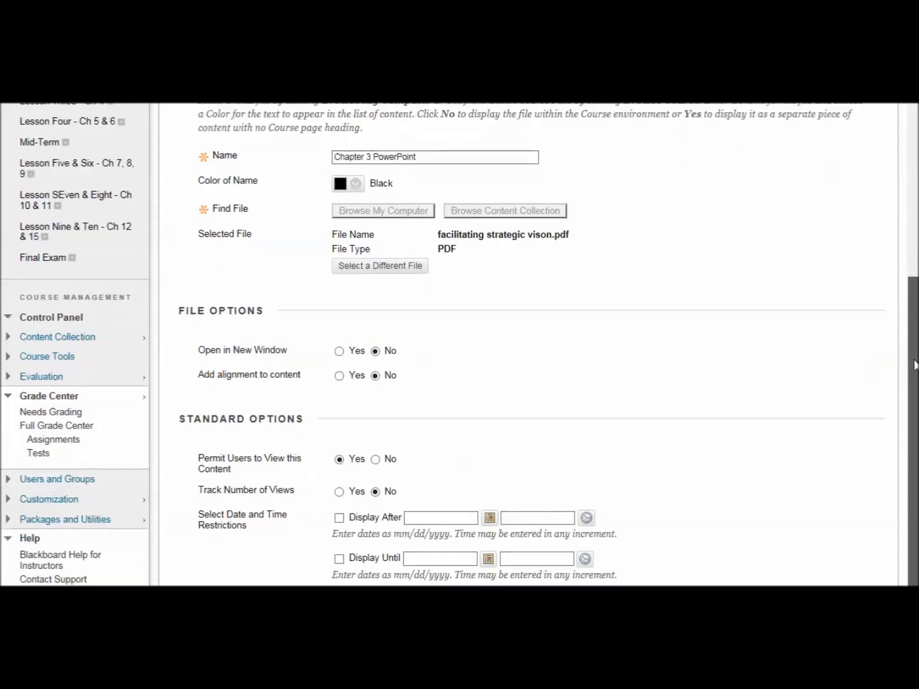
left_click(340, 352)
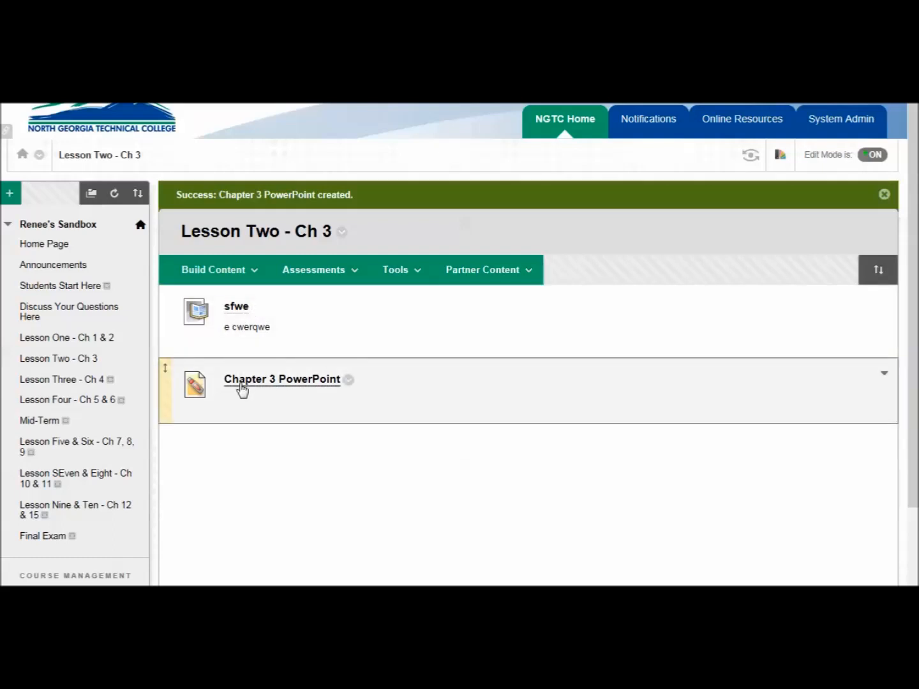
Rename the "sfwe" assignment in Lesson Two as "sfwe DropBox" and submit the change
left_click(256, 307)
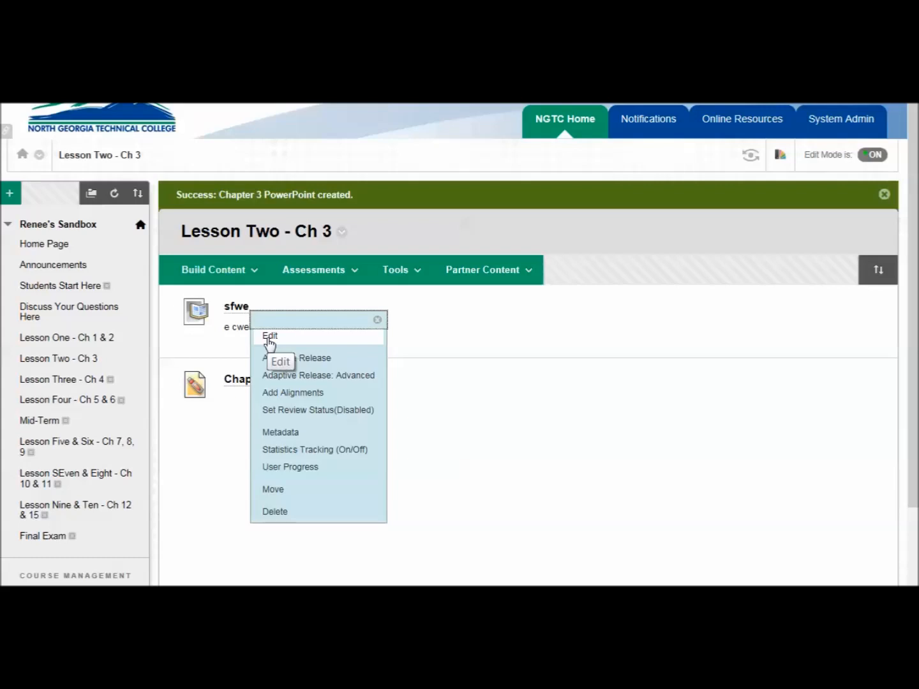
left_click(269, 338)
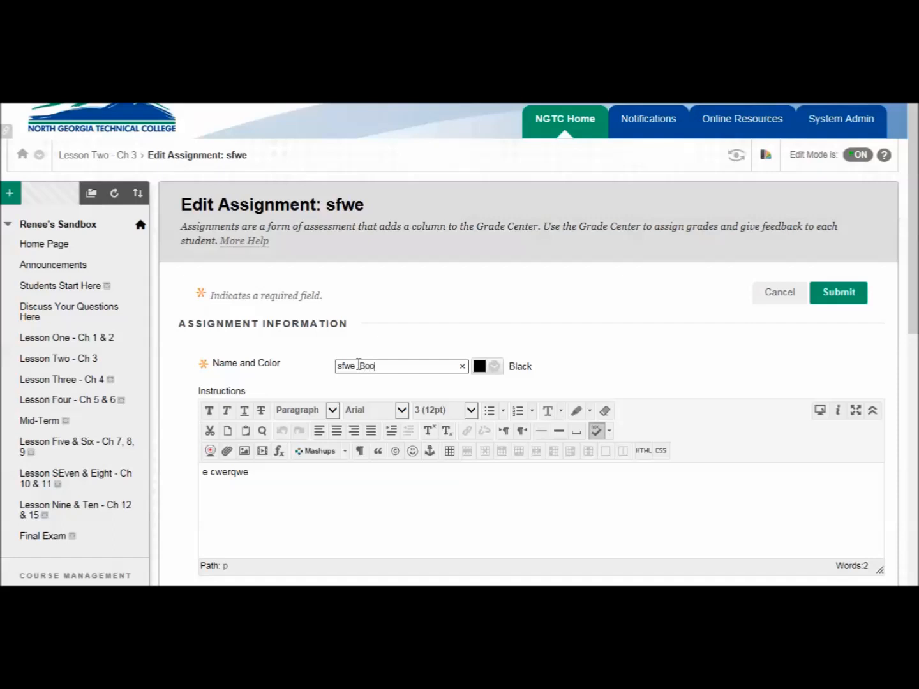
type("ropBox")
left_click(827, 301)
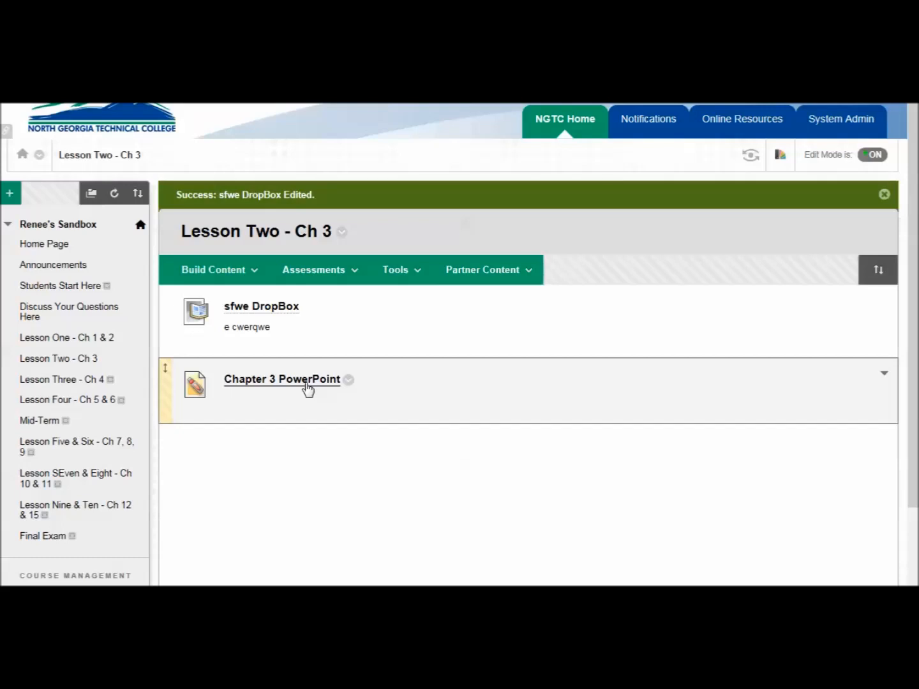
Add the existing test "This is my test" to Lesson Two
left_click(350, 273)
left_click(312, 310)
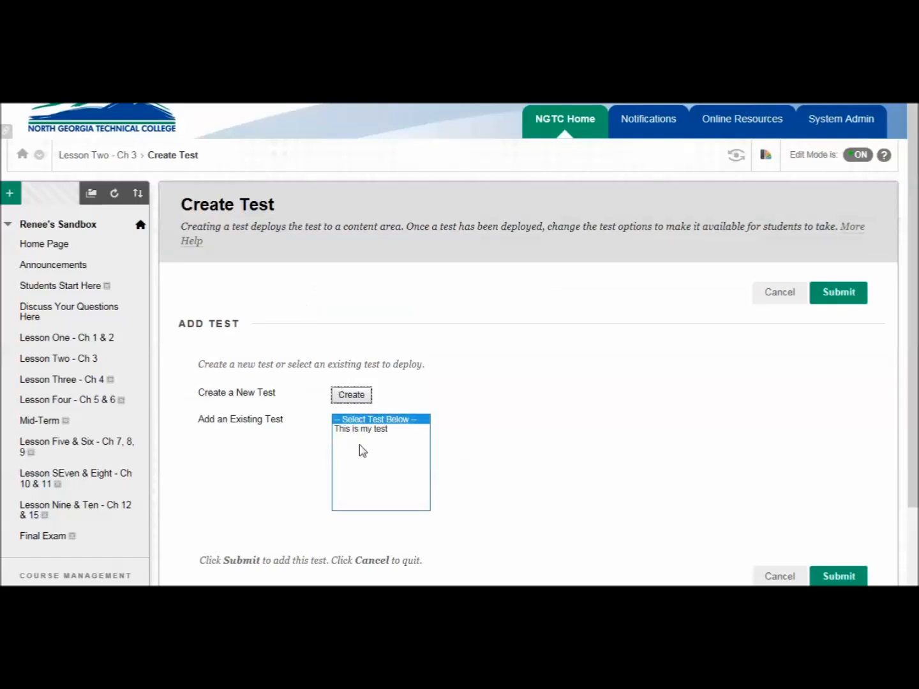
left_click(355, 430)
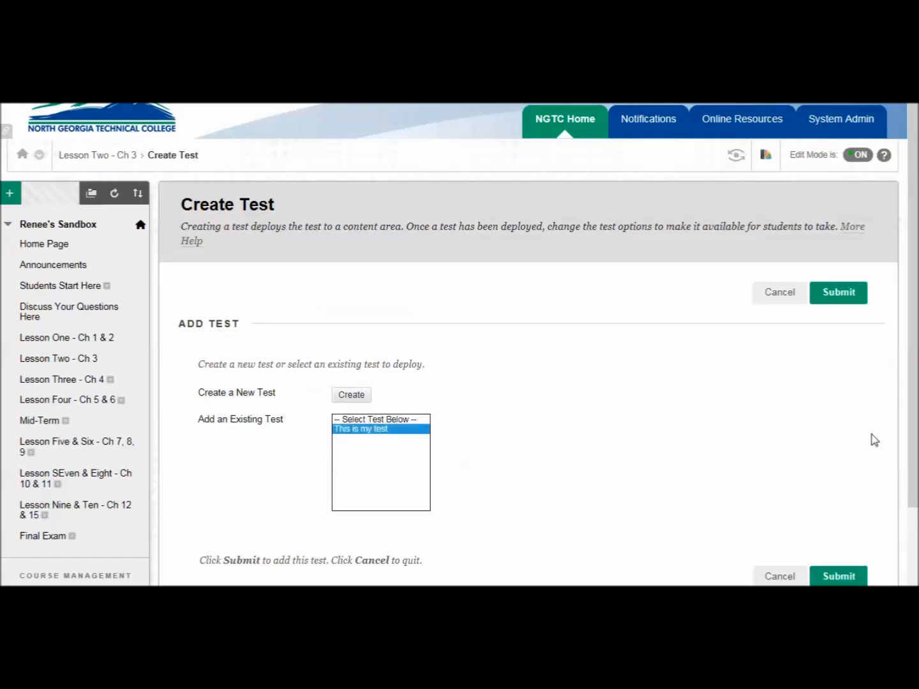
left_click(838, 293)
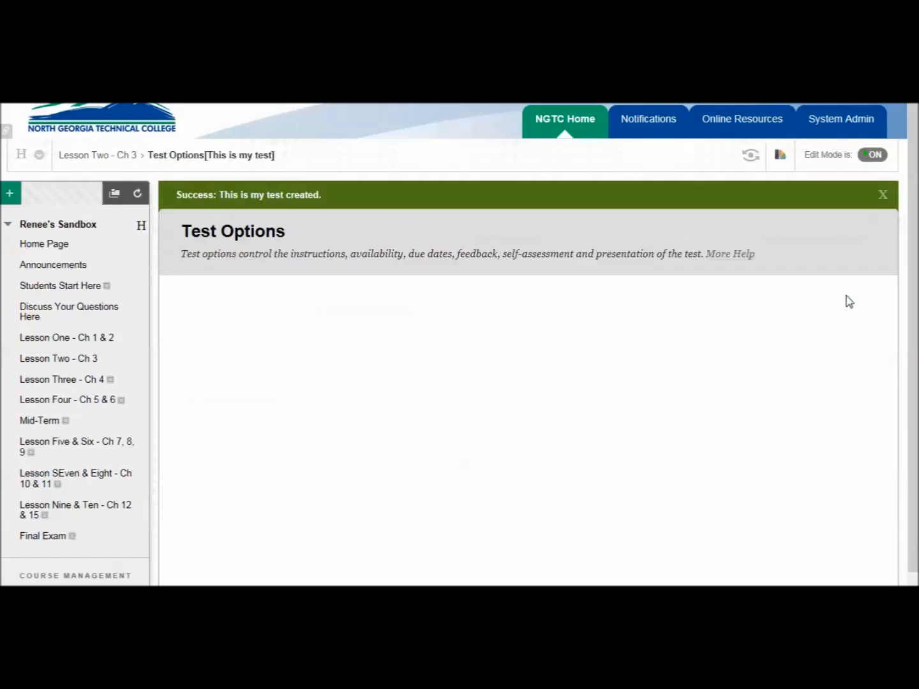
Make the test's link available, enable a due date of 06/07/2015, and submit the test options
left_click_drag(914, 235, 839, 335)
left_click(338, 286)
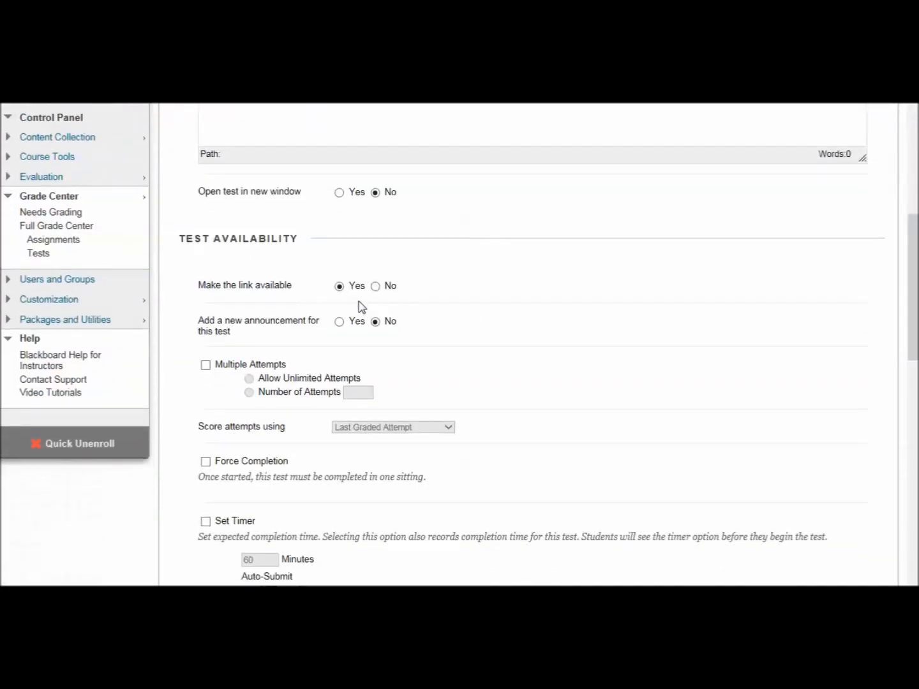
left_click_drag(915, 340, 908, 513)
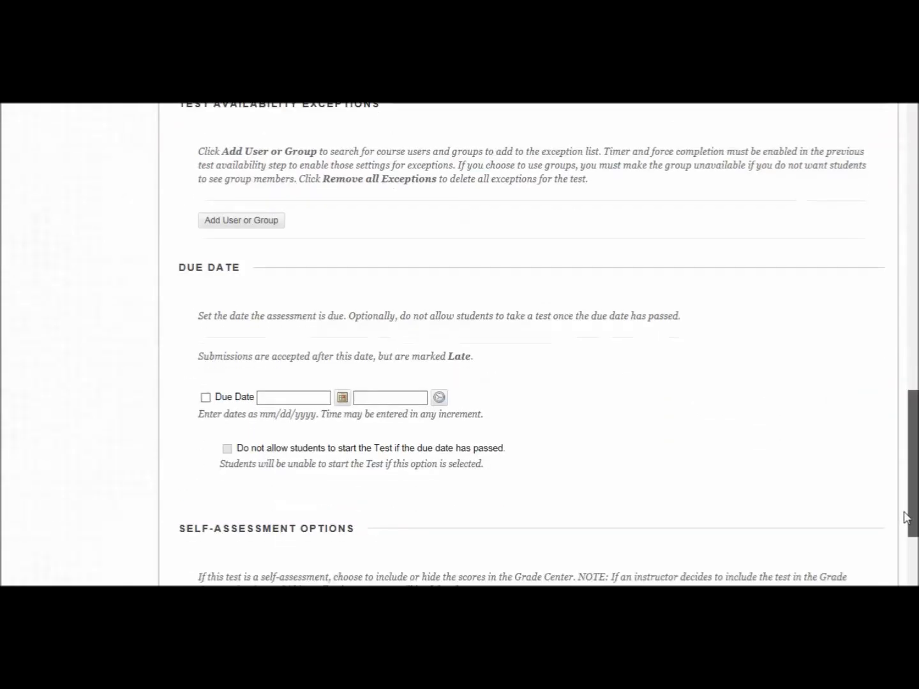
left_click(205, 399)
left_click(342, 399)
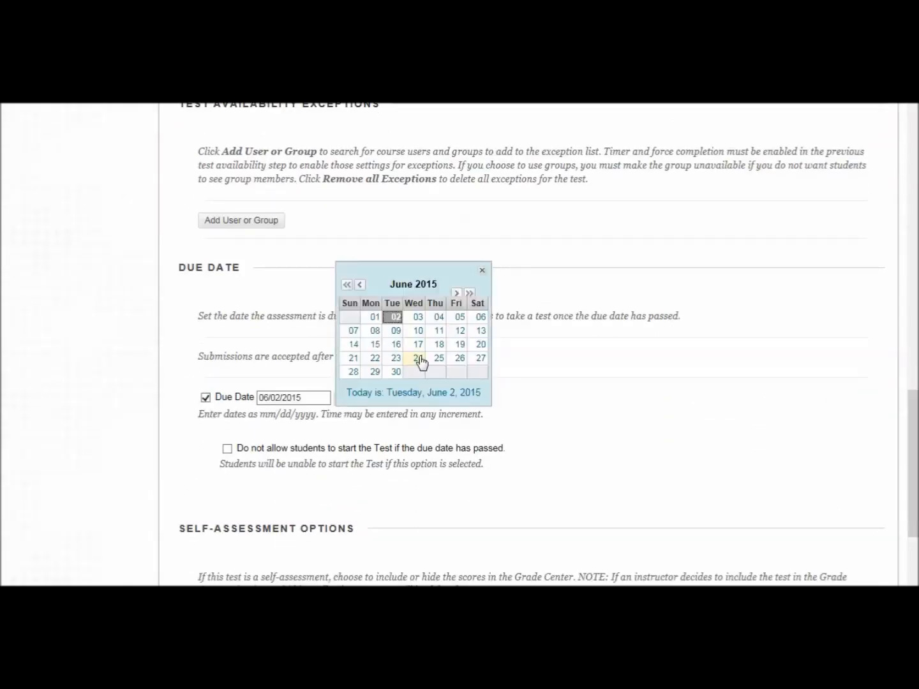
left_click(353, 330)
left_click_drag(914, 402, 912, 549)
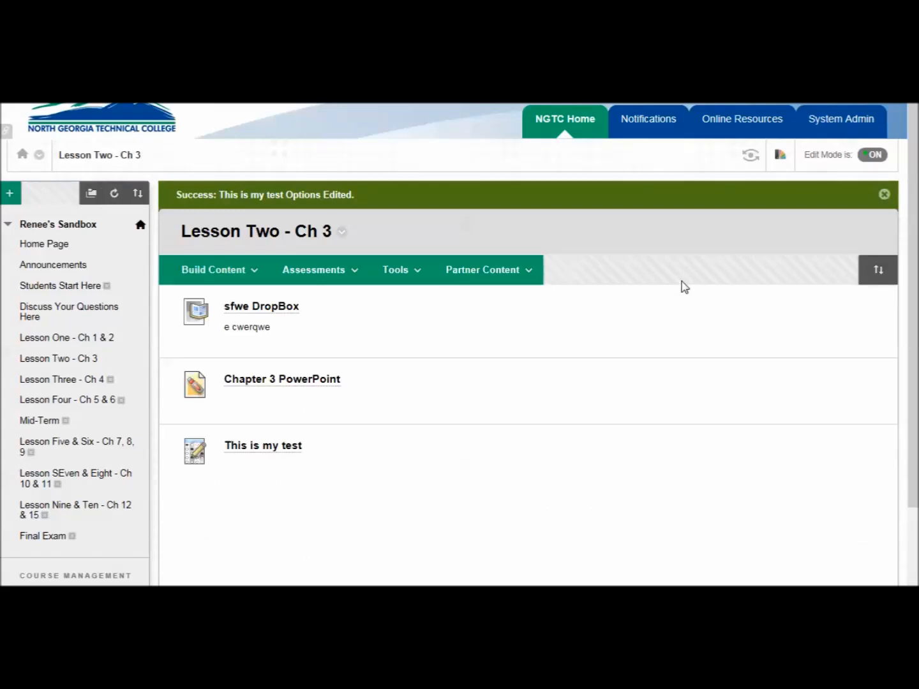
Review the Lesson One and Lesson Two content, and open the Full Grade Center to view its assignment and test columns
left_click(65, 338)
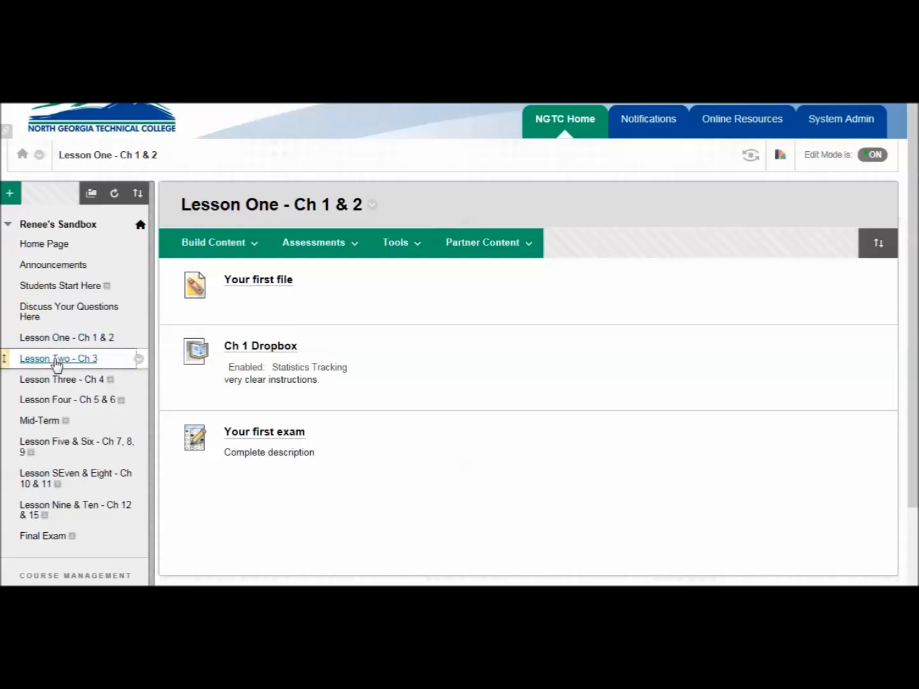
left_click(55, 359)
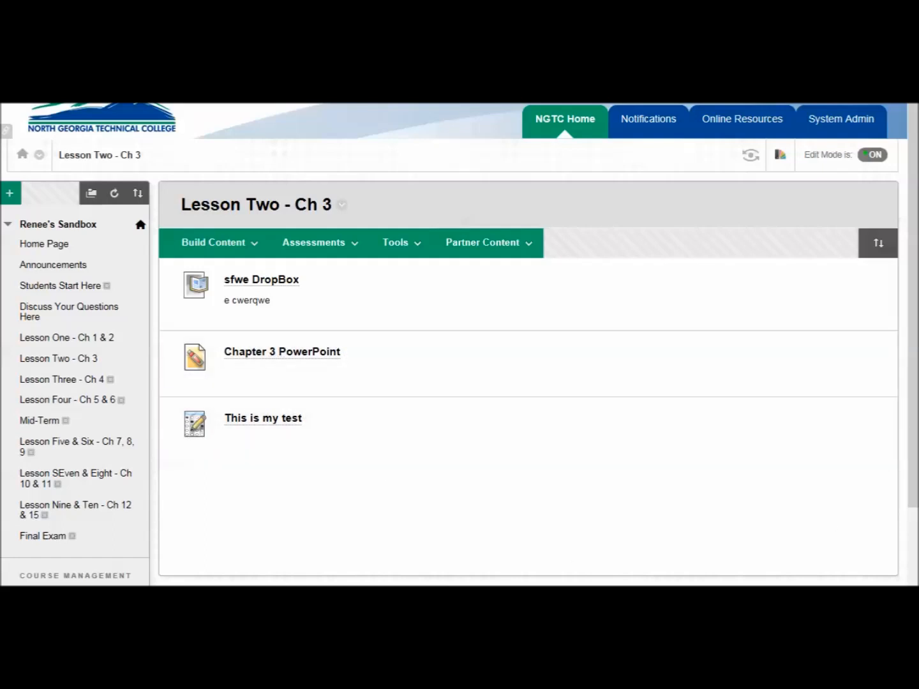
scroll(460, 383, "down", 3)
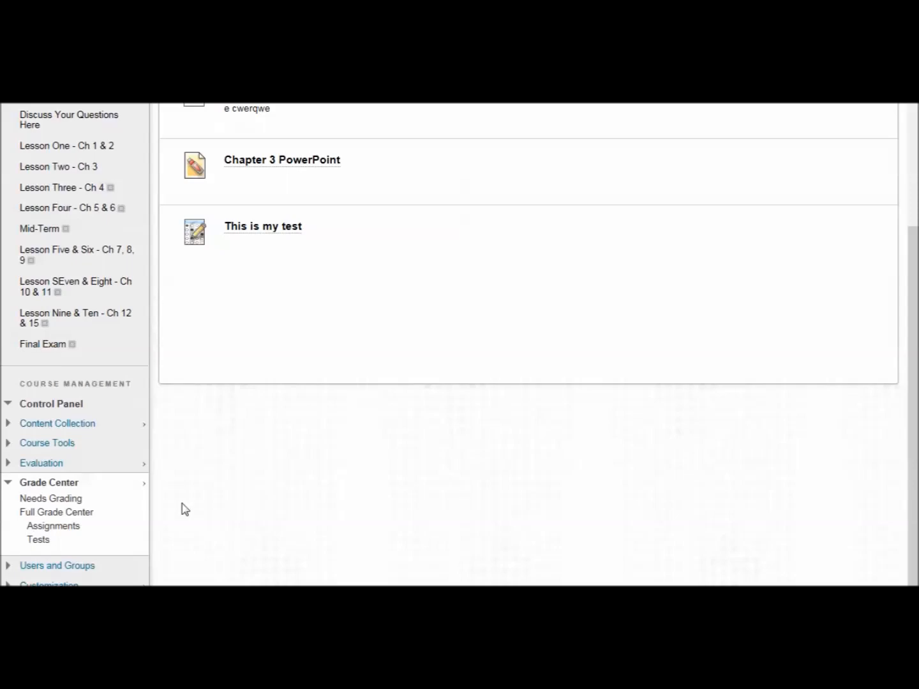
left_click(88, 519)
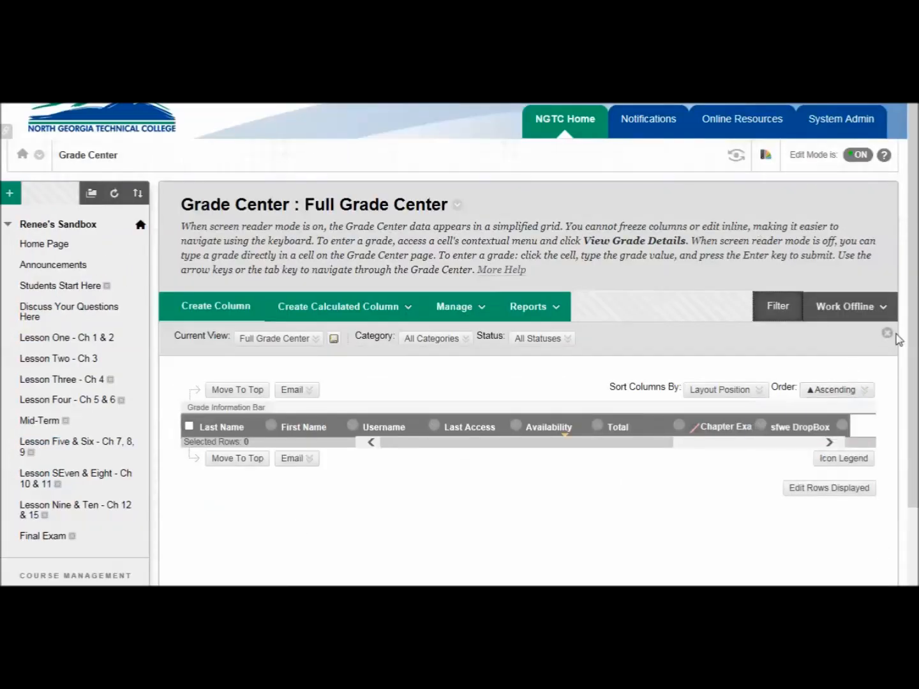
scroll(890, 335, "down", 4)
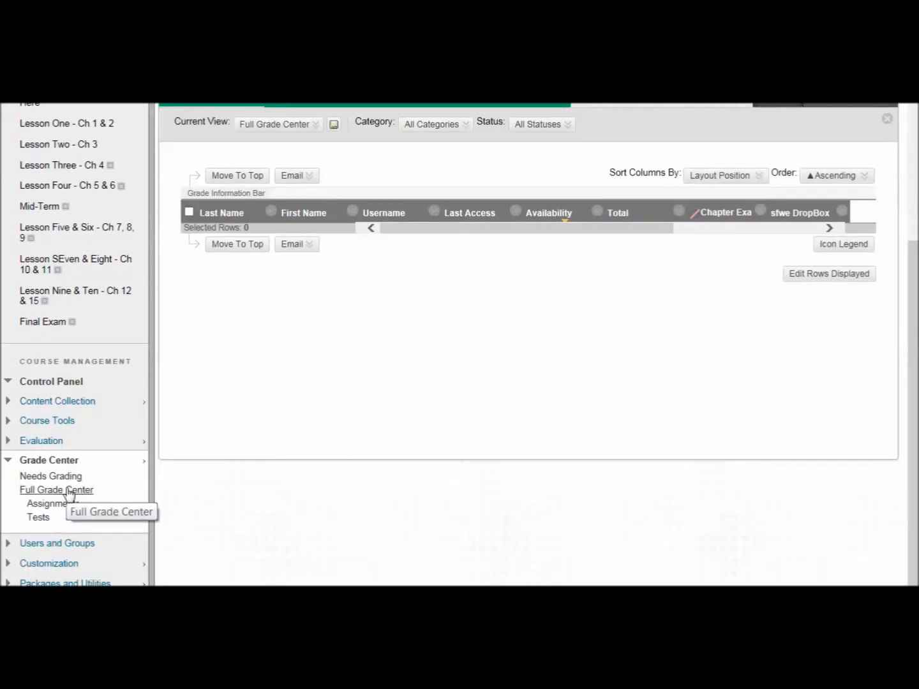
left_click_drag(913, 381, 914, 289)
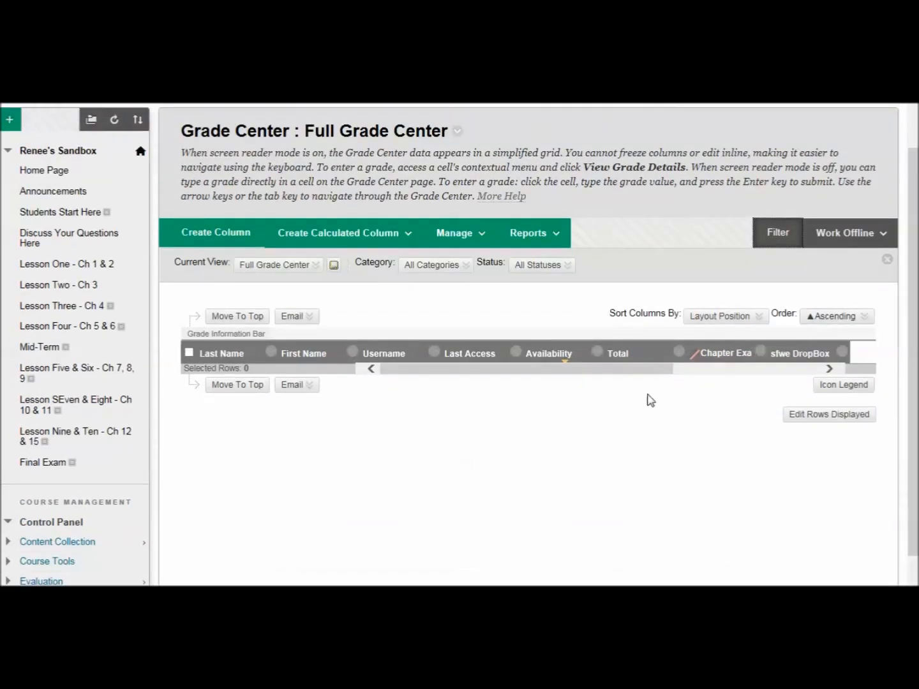
left_click_drag(626, 375, 804, 376)
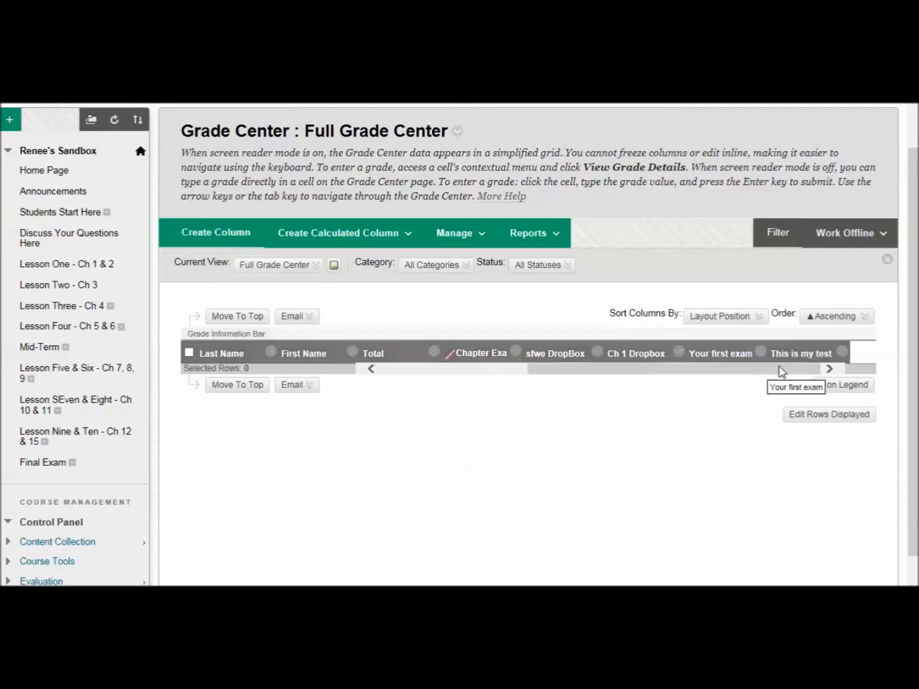
Edit the sfwe DropBox column's information with Bookwork selected as its category, and submit it
left_click(597, 353)
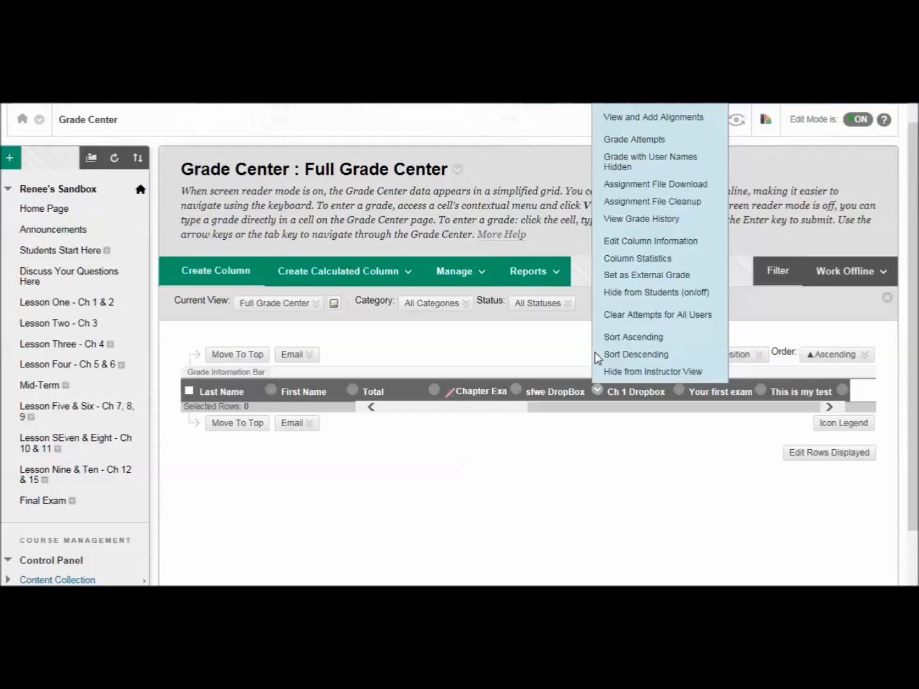
left_click(612, 241)
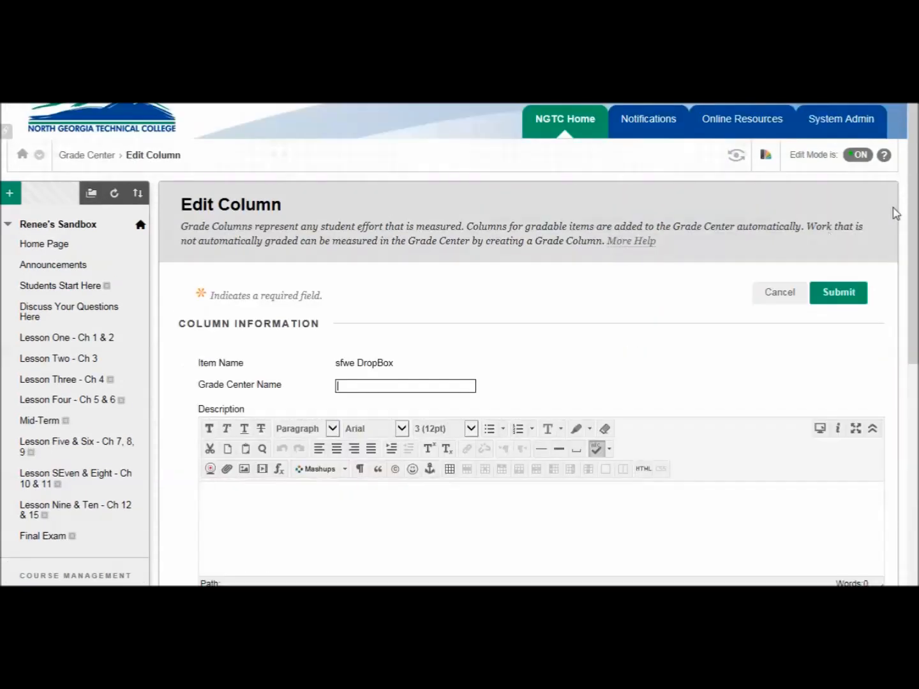
left_click_drag(913, 214, 914, 335)
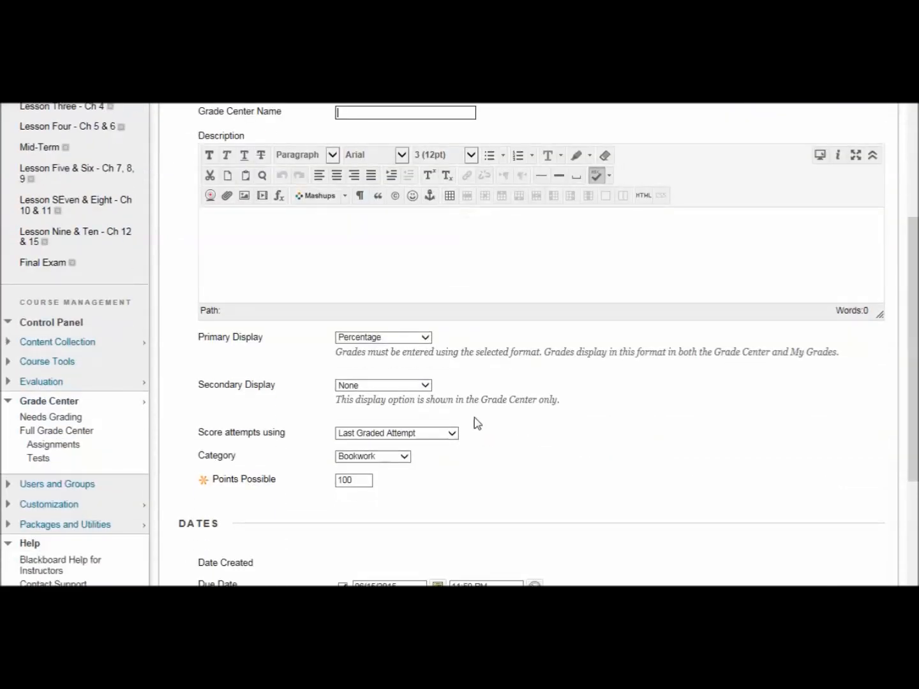
left_click(406, 463)
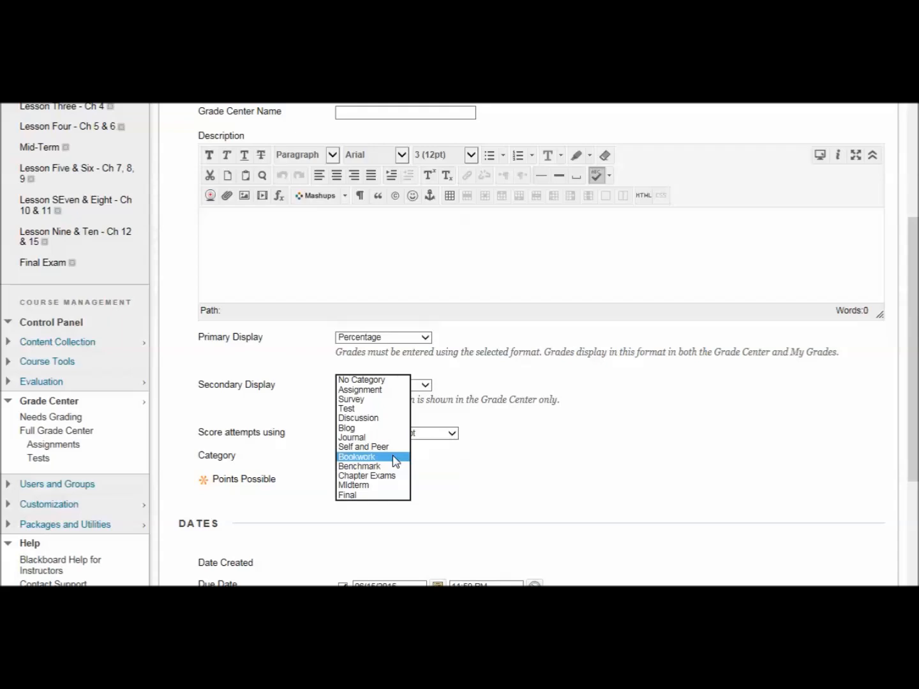
left_click(393, 459)
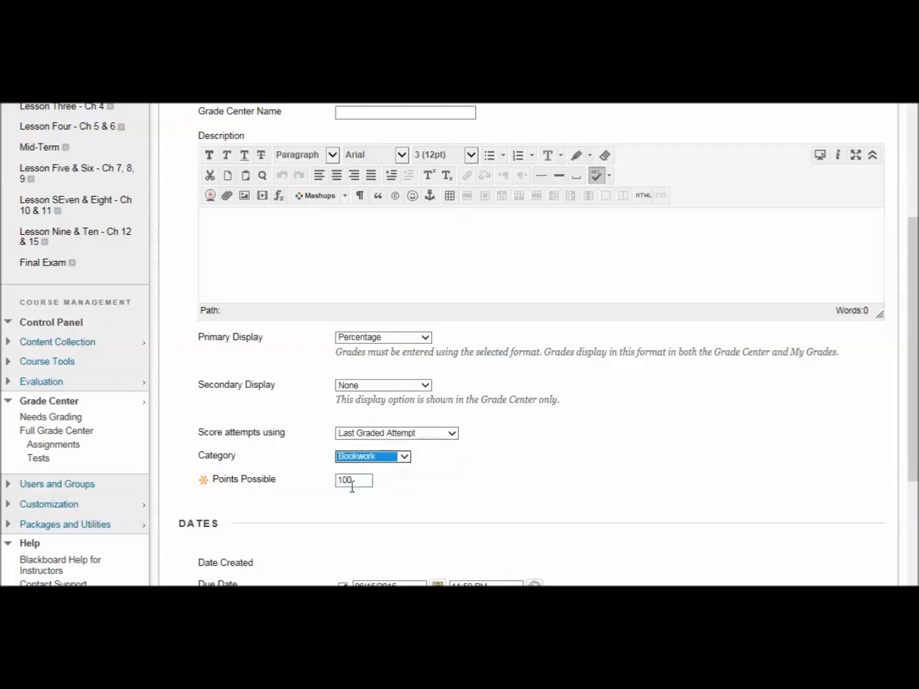
scroll(530, 344, "down", 7)
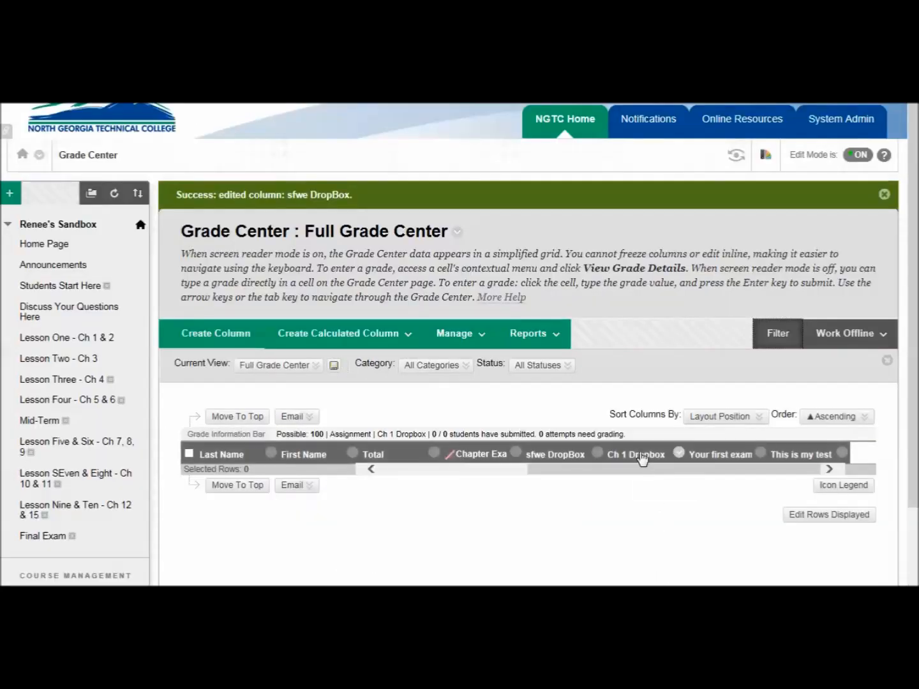
Set the Ch 1 Dropbox column's category to Bookwork and submit the column edit
left_click(677, 453)
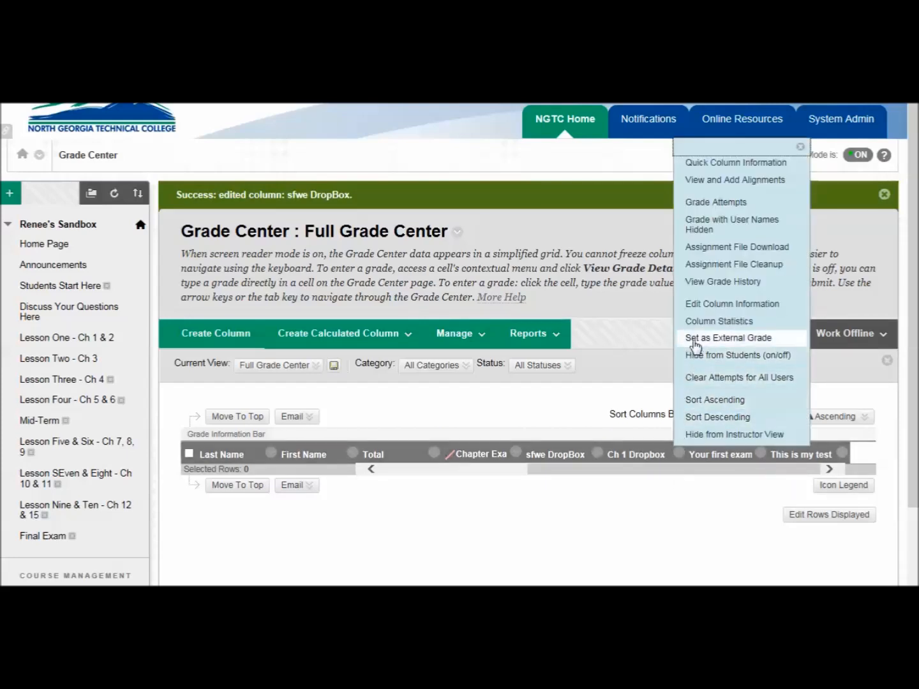
left_click(698, 303)
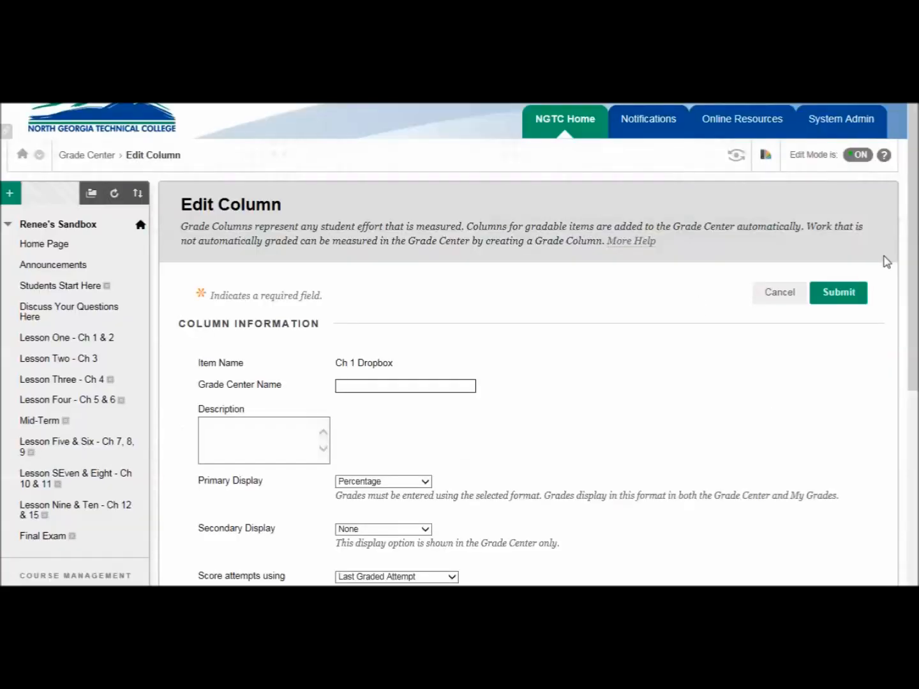
left_click_drag(910, 262, 909, 363)
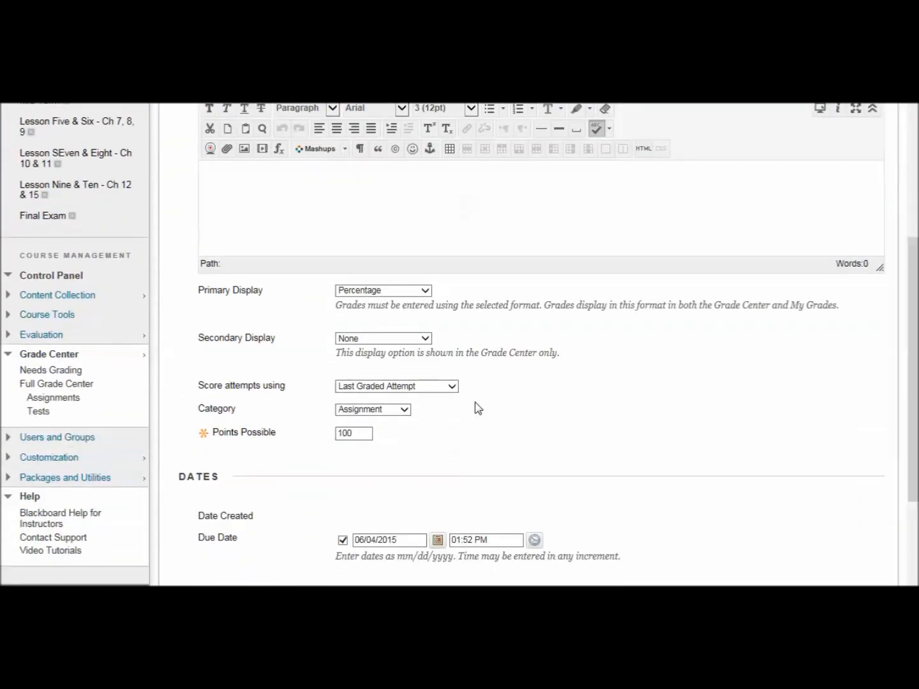
left_click(405, 409)
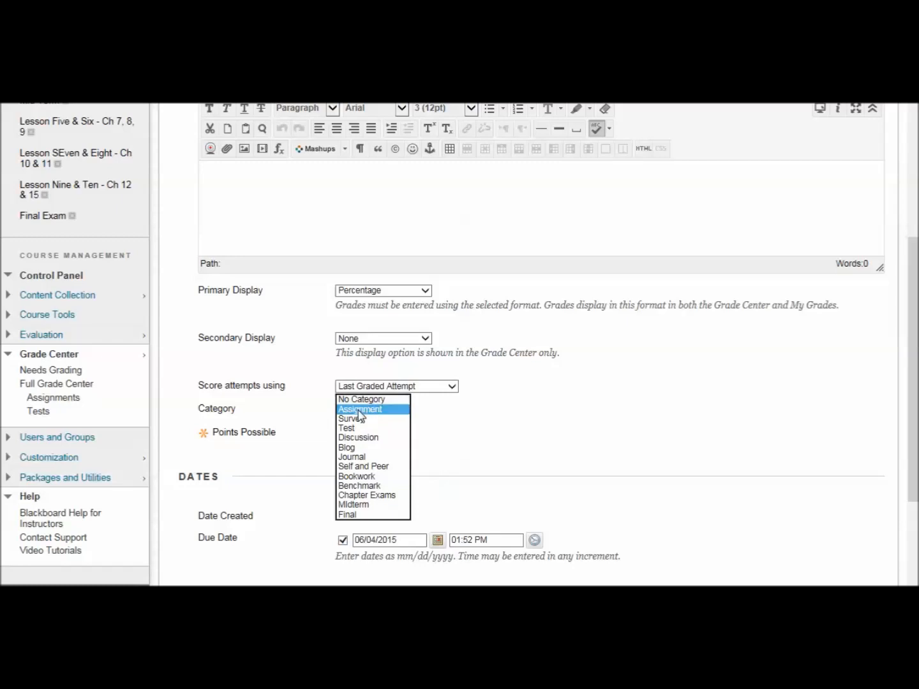
left_click(364, 476)
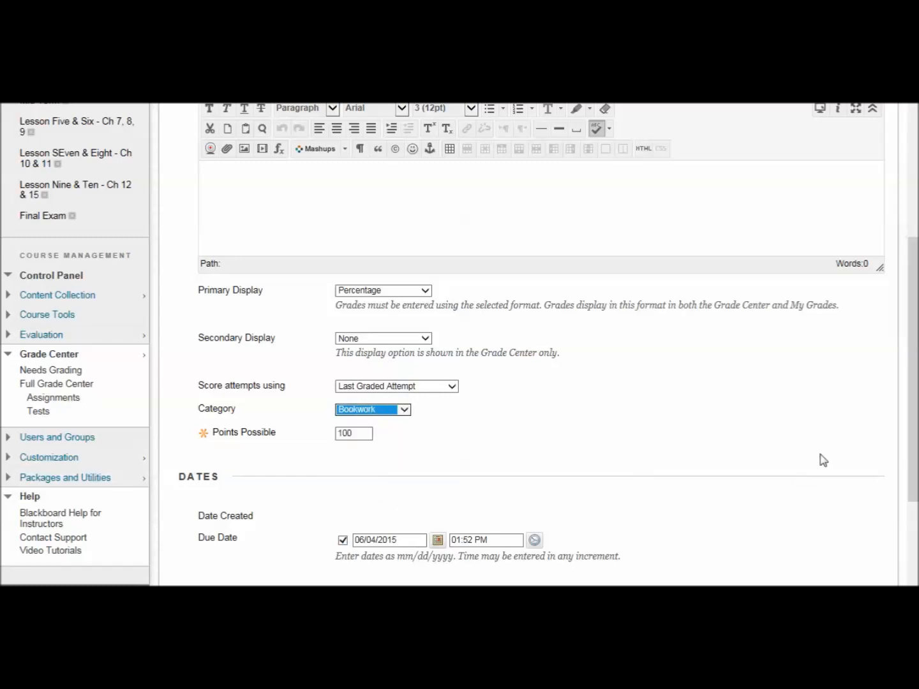
left_click_drag(906, 387, 910, 572)
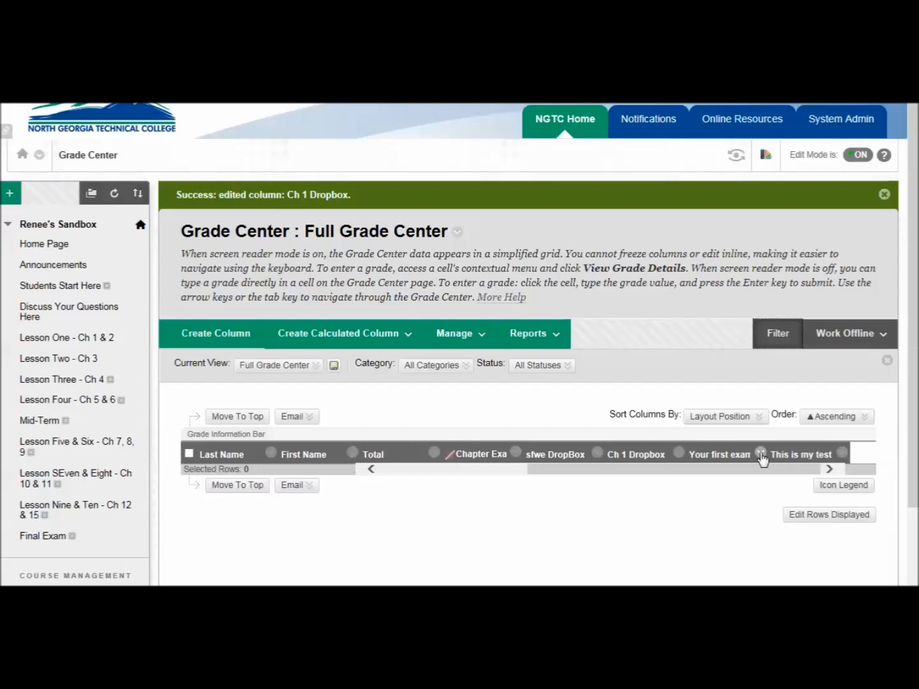
Assign the "Your first exam" column to the Chapter Exams category and submit the column edit
left_click(760, 453)
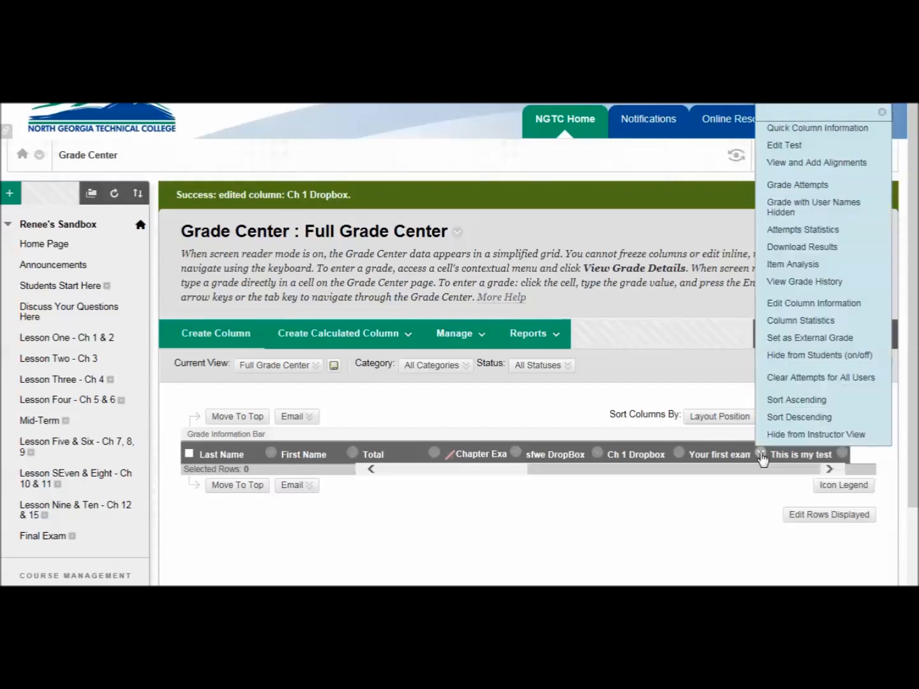
left_click(773, 305)
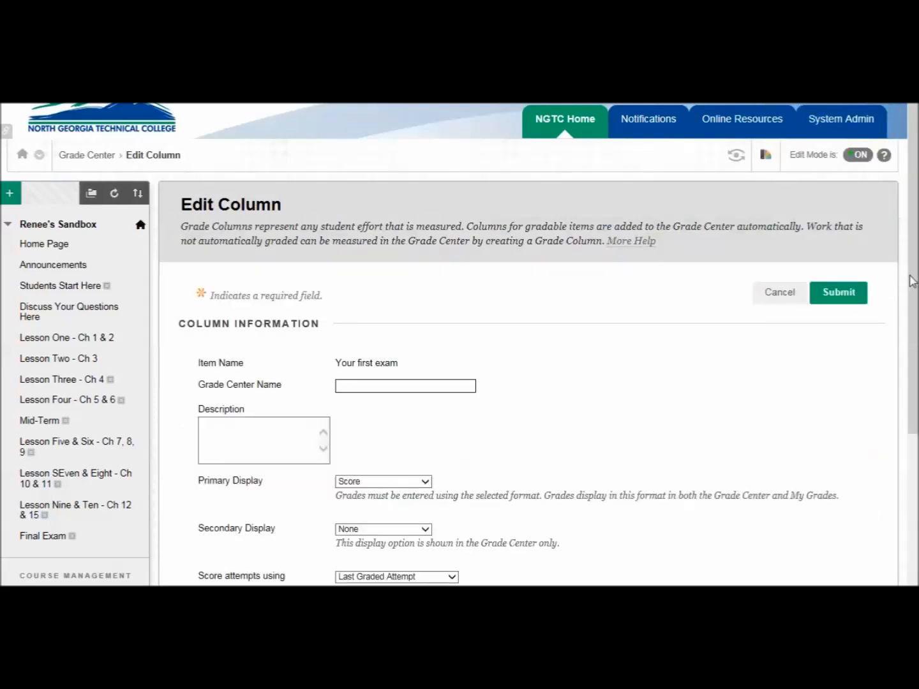
left_click_drag(914, 279, 916, 419)
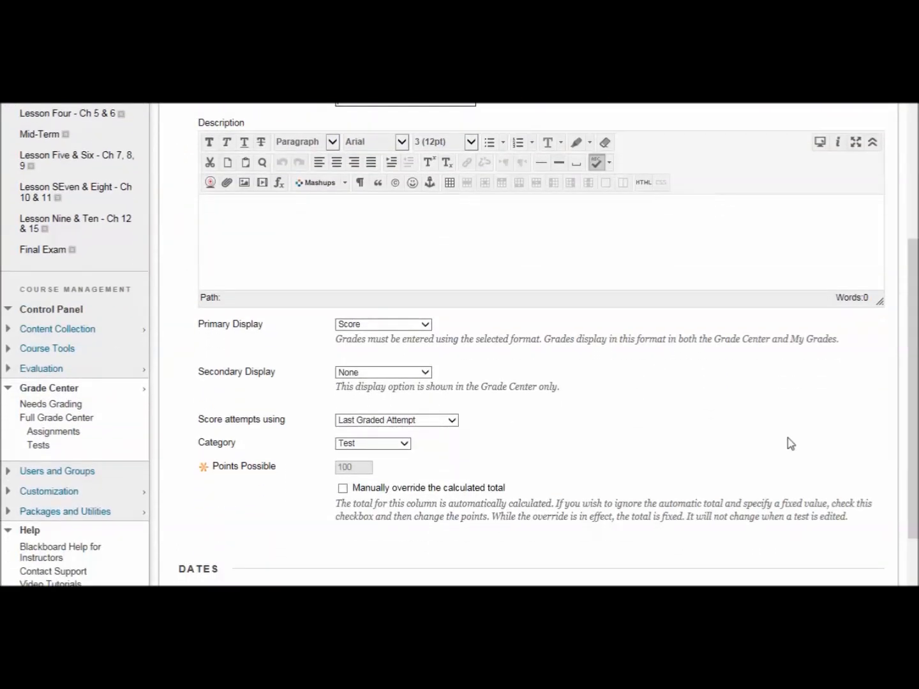
left_click(407, 446)
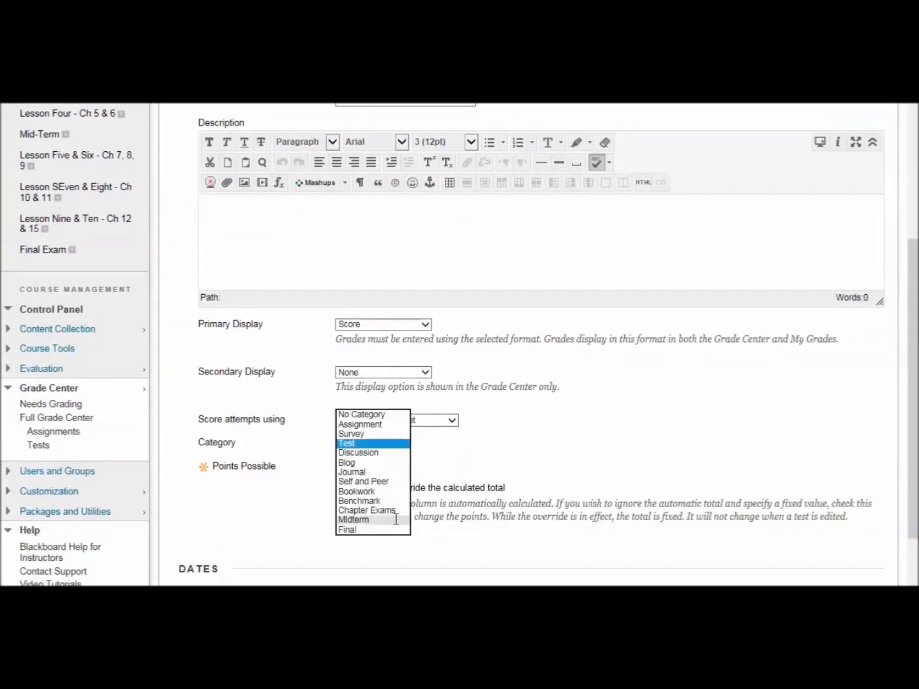
left_click(385, 445)
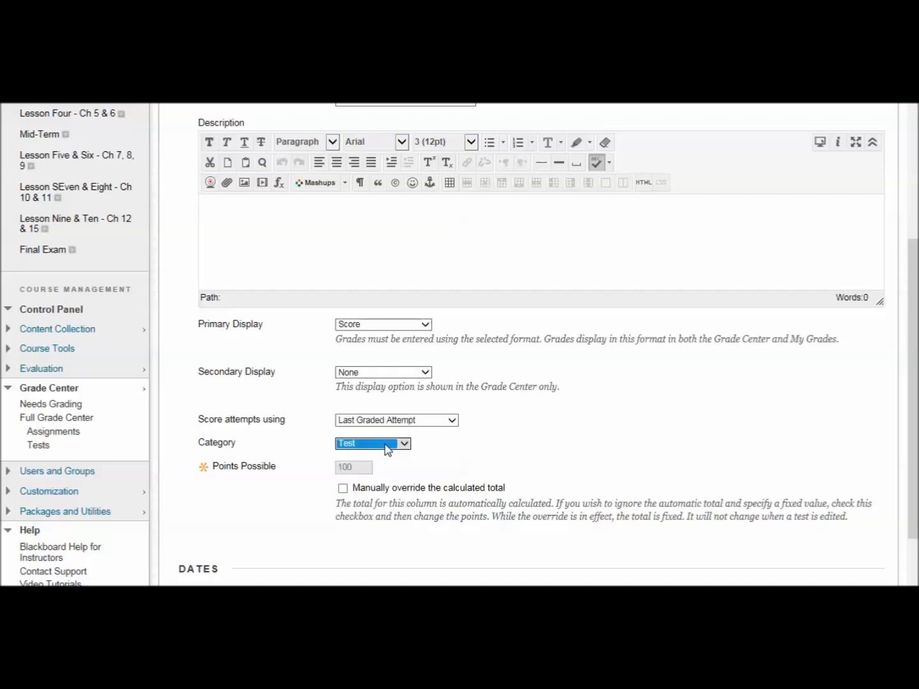
left_click(404, 446)
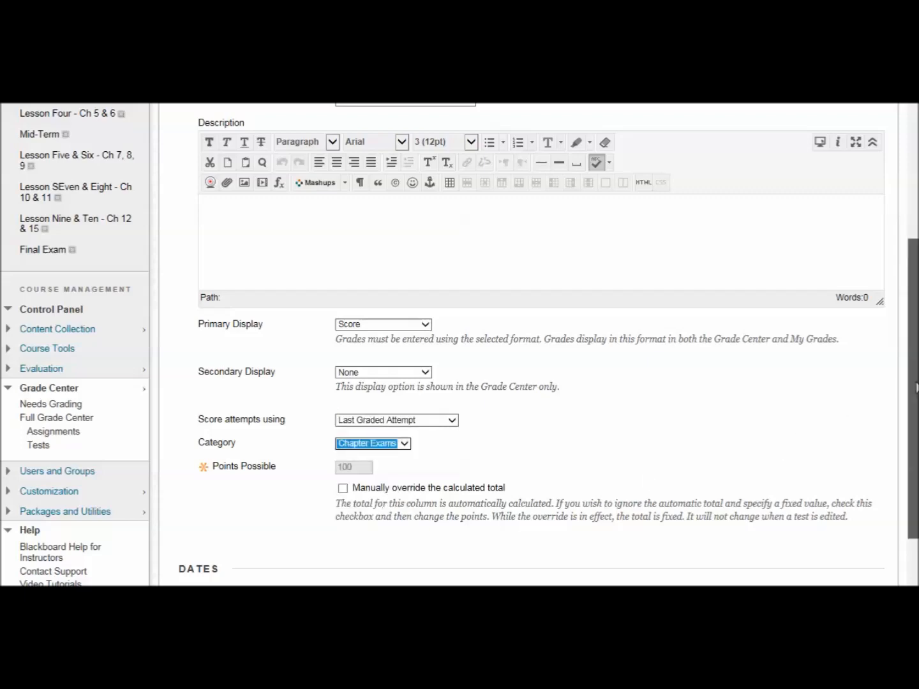
scroll(915, 386, "down", 4)
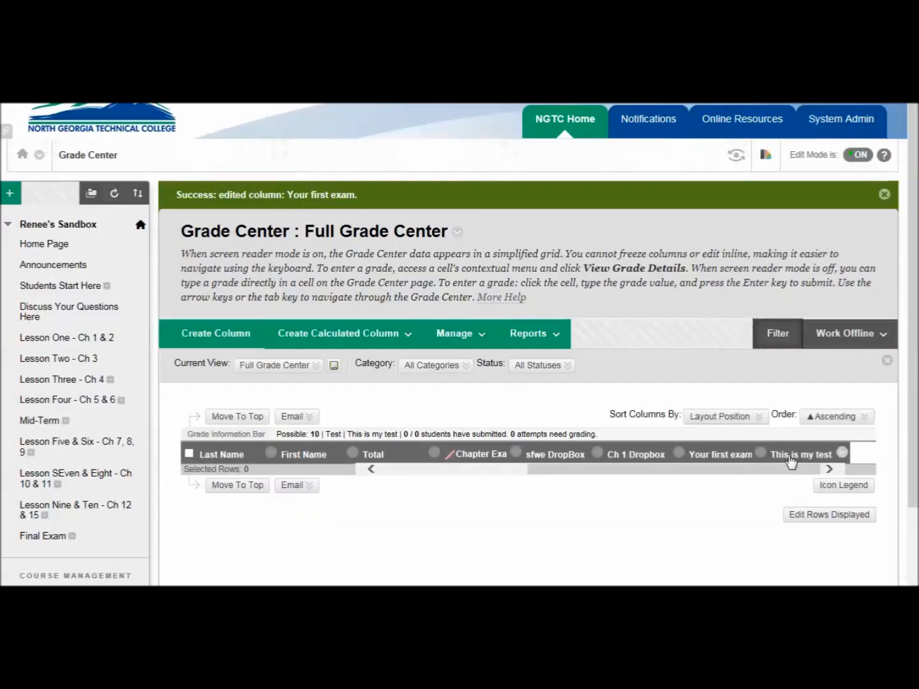
Change the category of the "This is my test" column to Chapter Exams and submit the column edit
left_click(842, 452)
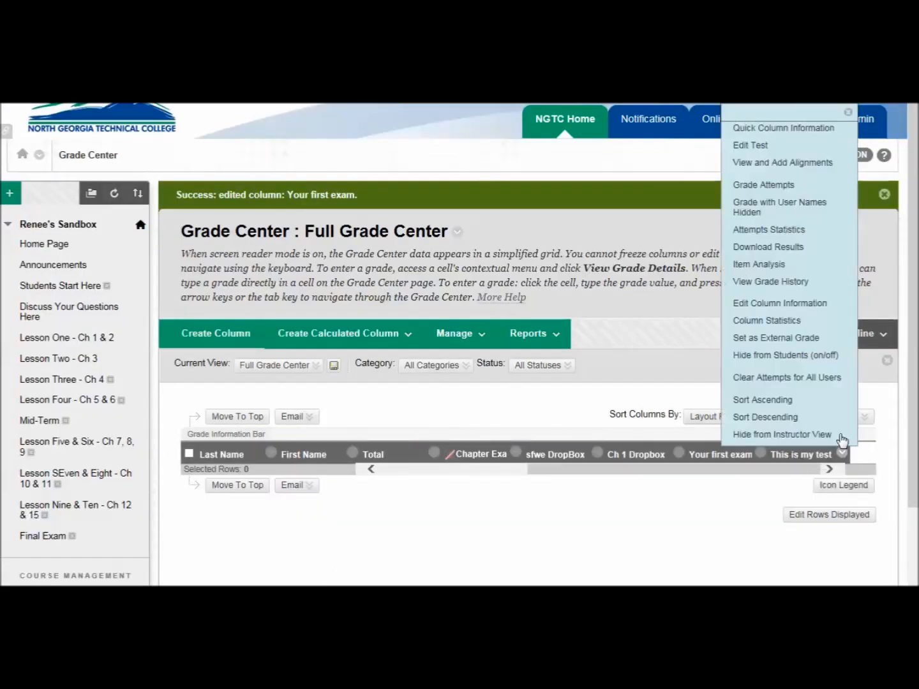
left_click(794, 306)
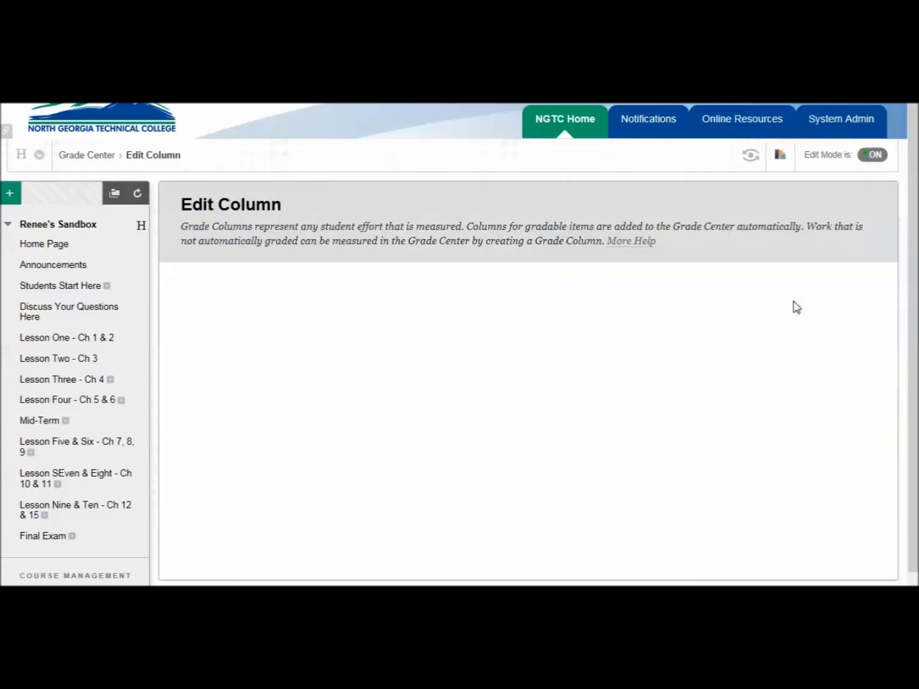
left_click_drag(912, 294, 914, 431)
left_click(405, 454)
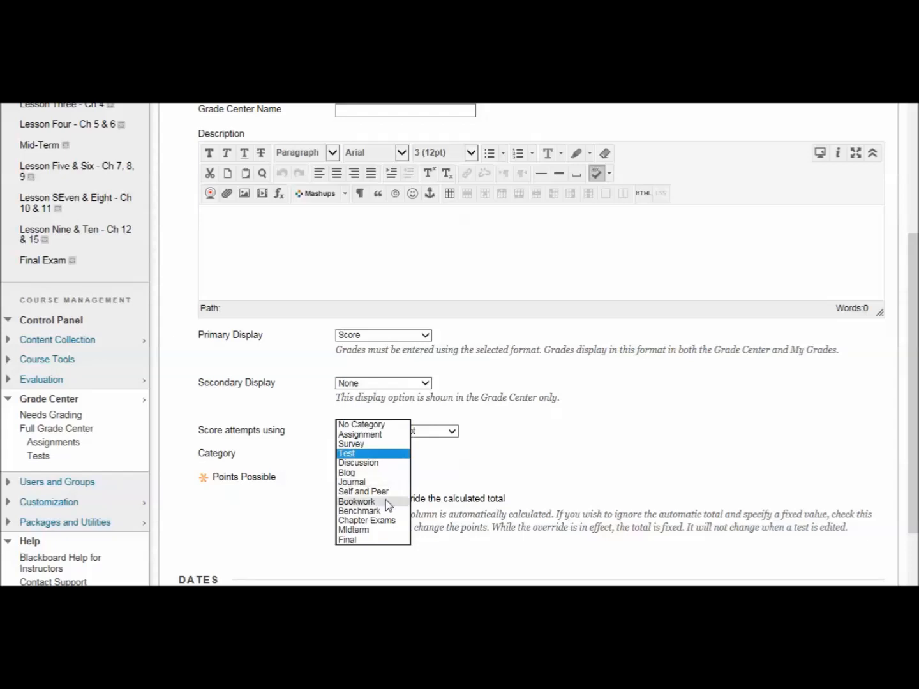
left_click(392, 520)
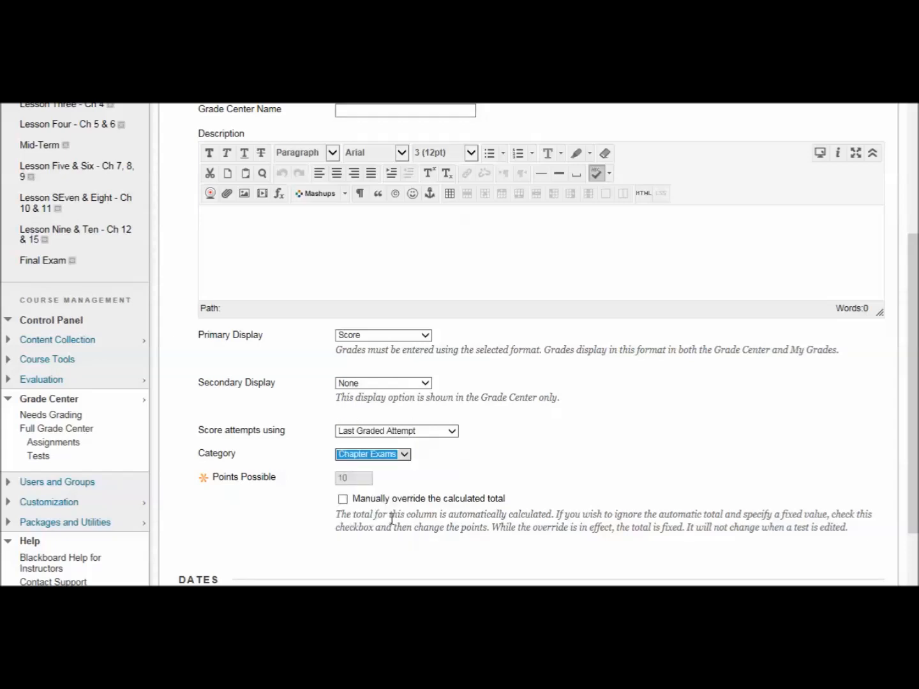
left_click_drag(912, 392, 917, 530)
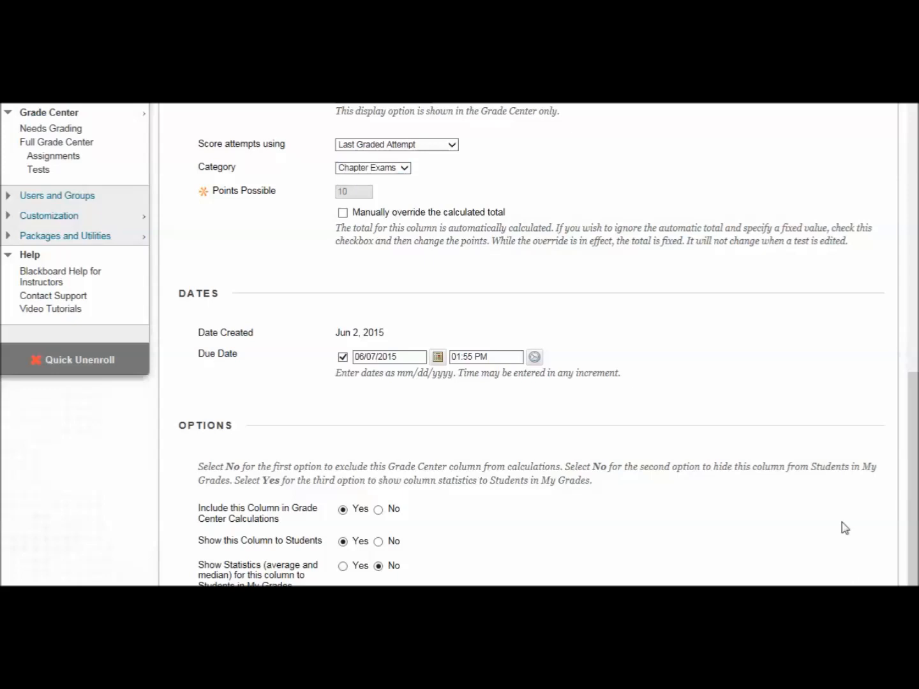
key("Return")
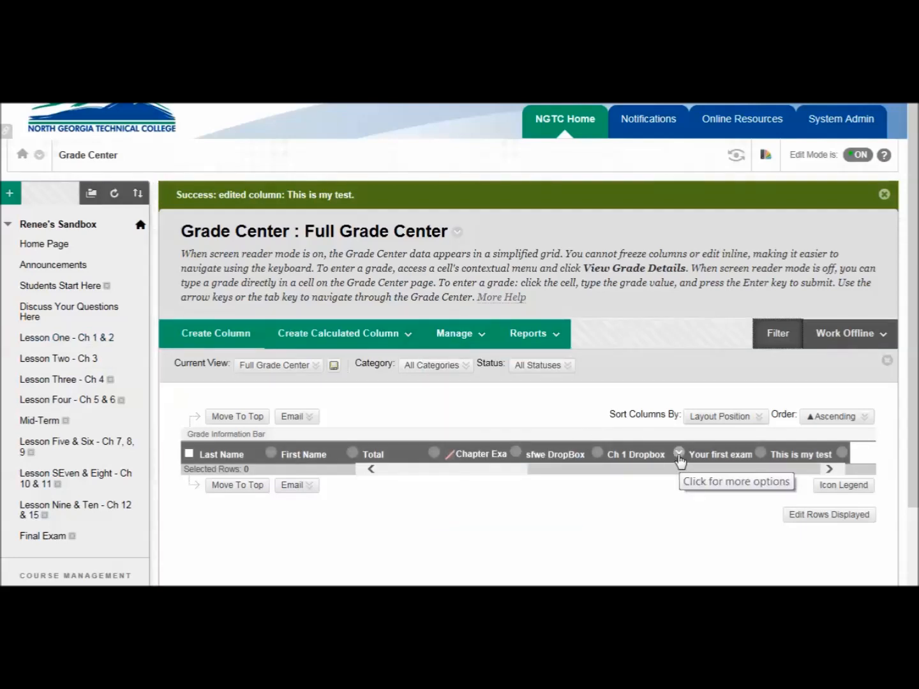
mouse_move(777, 457)
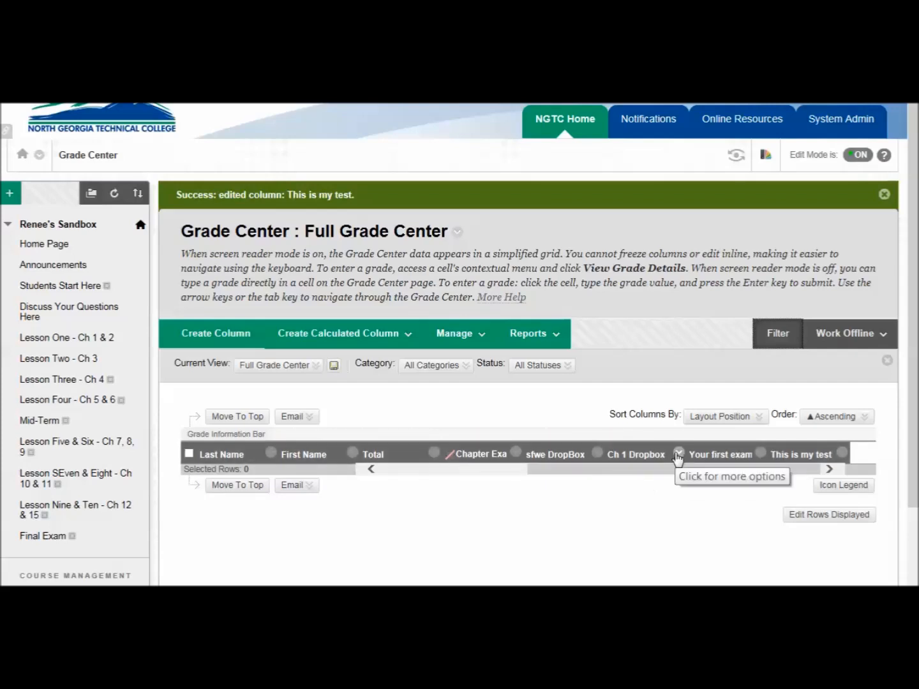